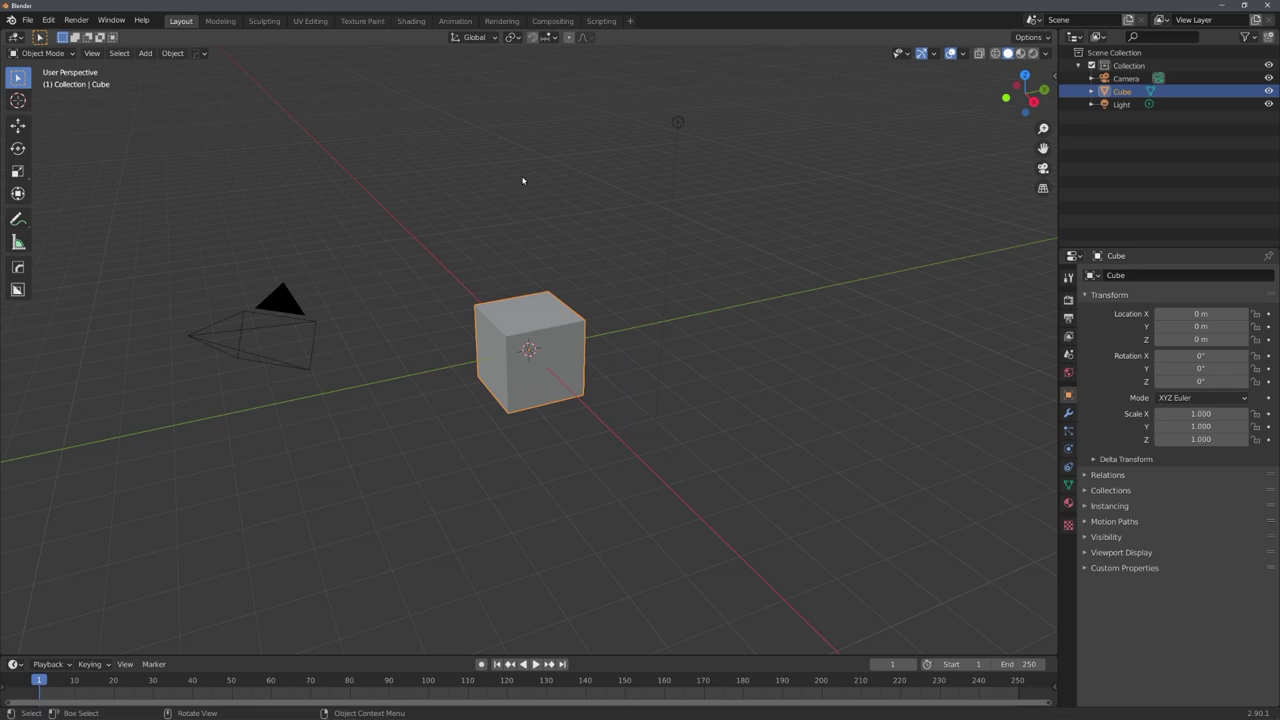
# Step: Delete all the default objects from the scene
pyautogui.moveTo(522, 180); pyautogui.dragTo(551, 317, button='middle')
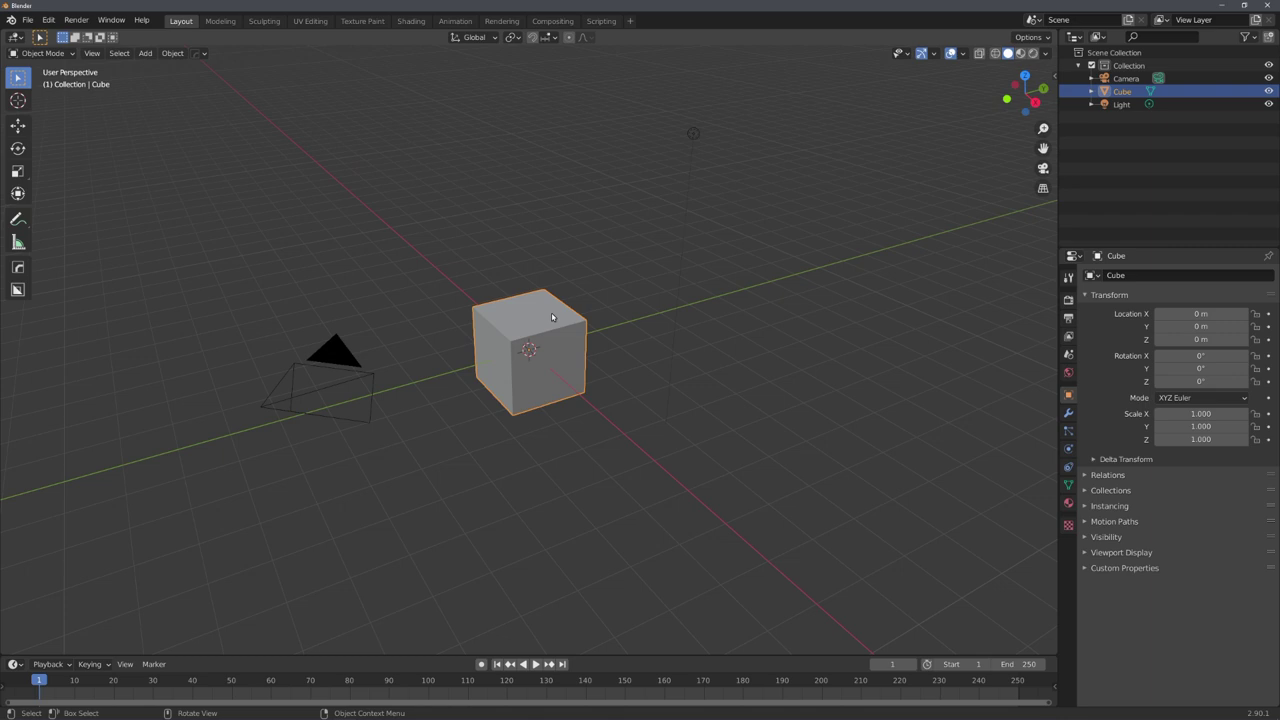
pyautogui.press('a')
pyautogui.press('x')
pyautogui.click(552, 316)
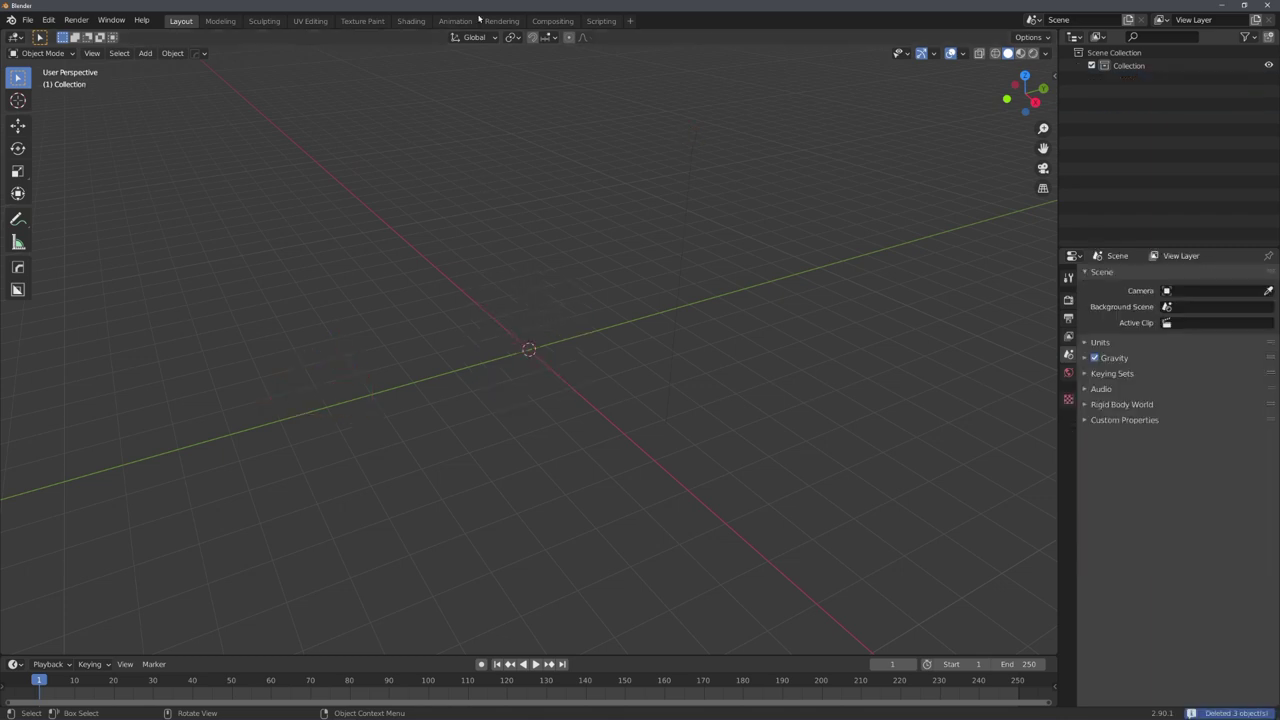
# Step: In the Shading workspace, add a plane and frame it in the top orthographic view
pyautogui.click(422, 23)
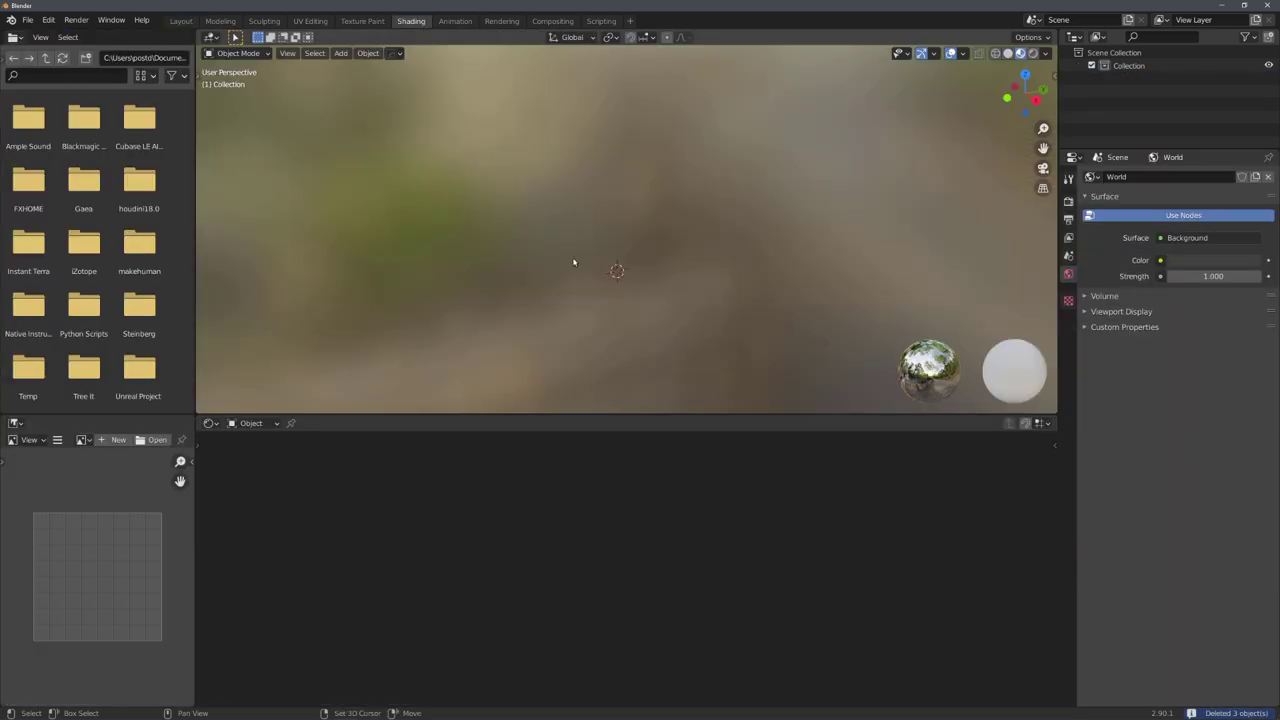
pyautogui.hotkey('shift', 'a')
pyautogui.moveTo(575, 263)
pyautogui.click(618, 262)
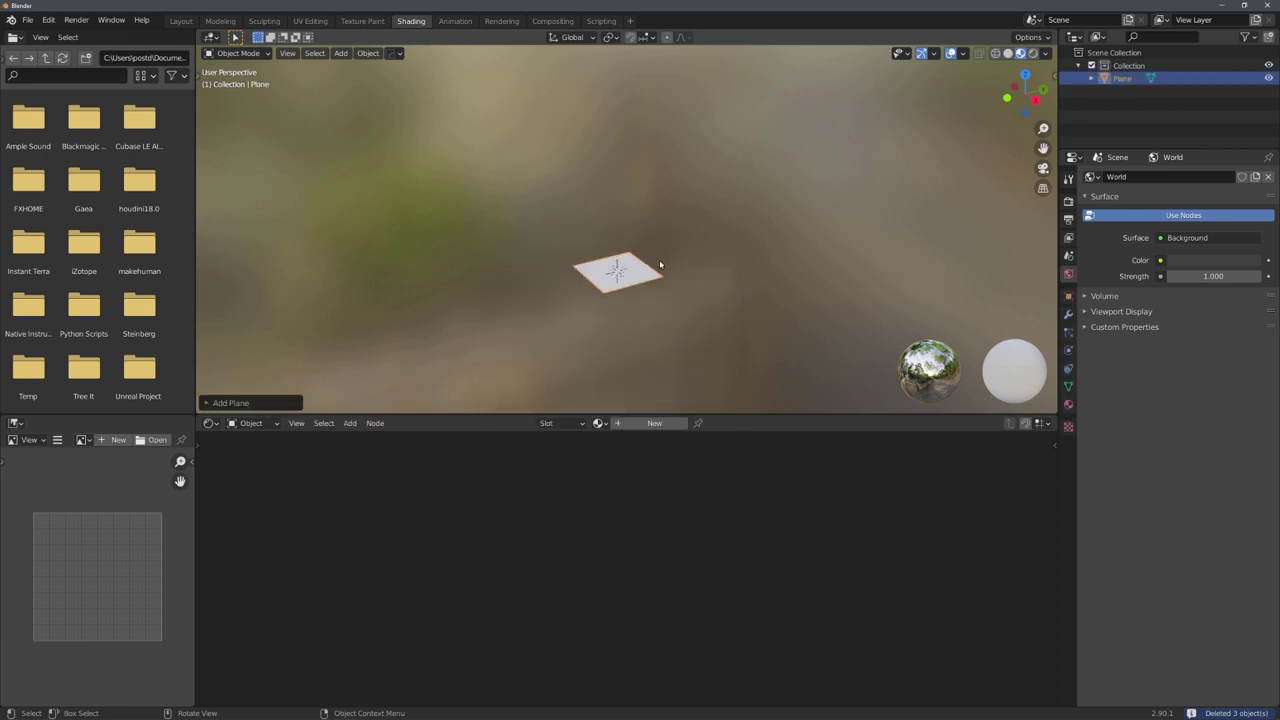
pyautogui.press('KP_7')
pyautogui.press('KP_Decimal')
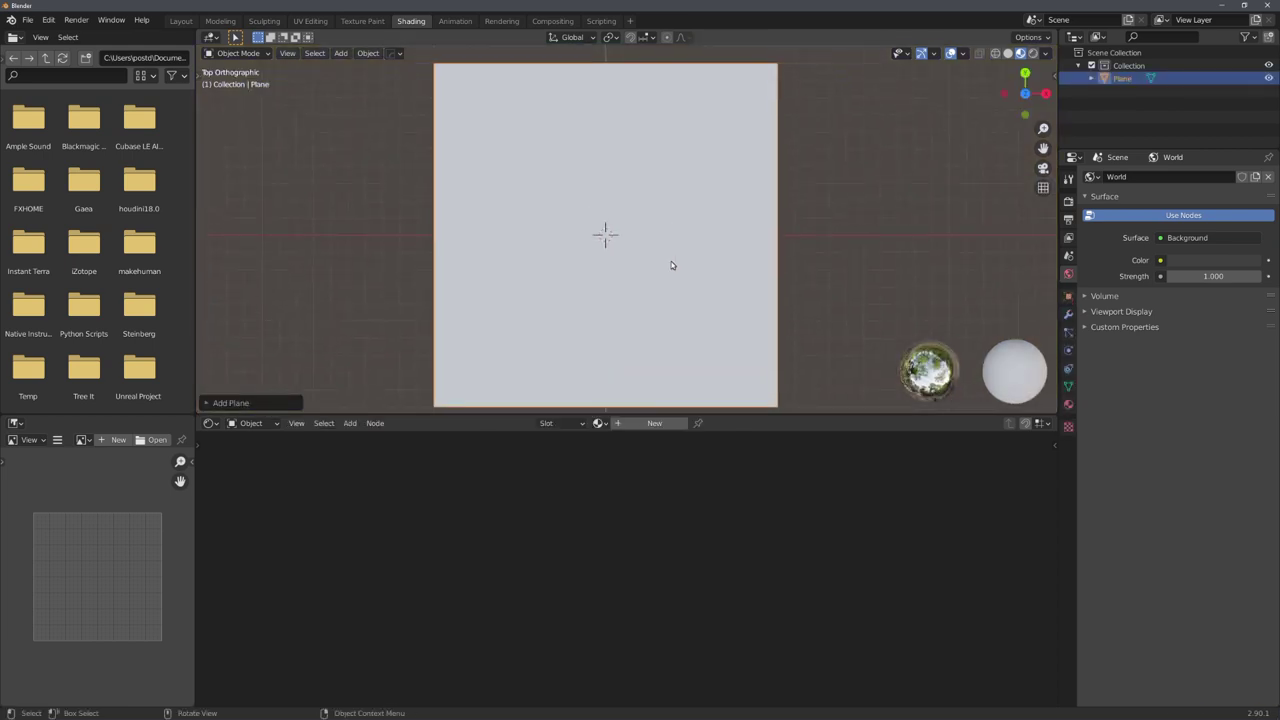
pyautogui.keyDown('shift'); pyautogui.moveTo(673, 270); pyautogui.dragTo(669, 264, button='middle'); pyautogui.keyUp('shift')
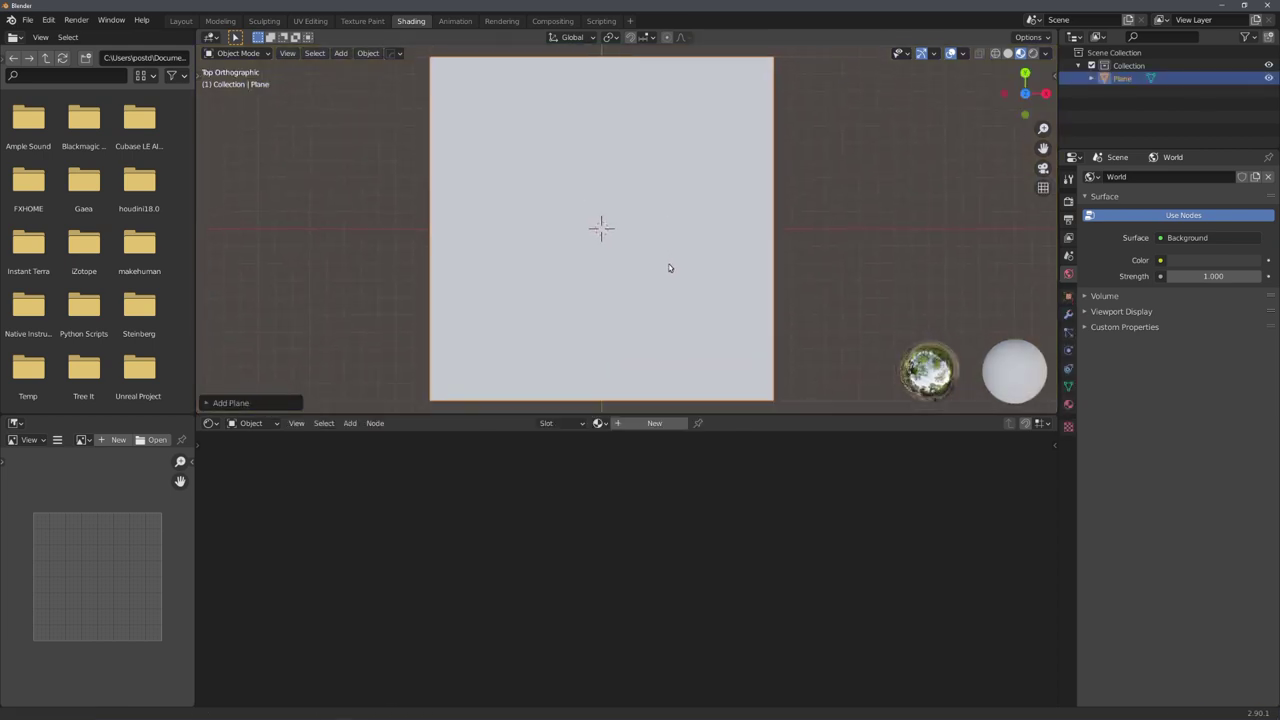
# Step: Create a new material for the plane and delete its default shader node, keeping only the Material Output
pyautogui.click(655, 423)
pyautogui.scroll(-3, 534, 486)
pyautogui.press('x')
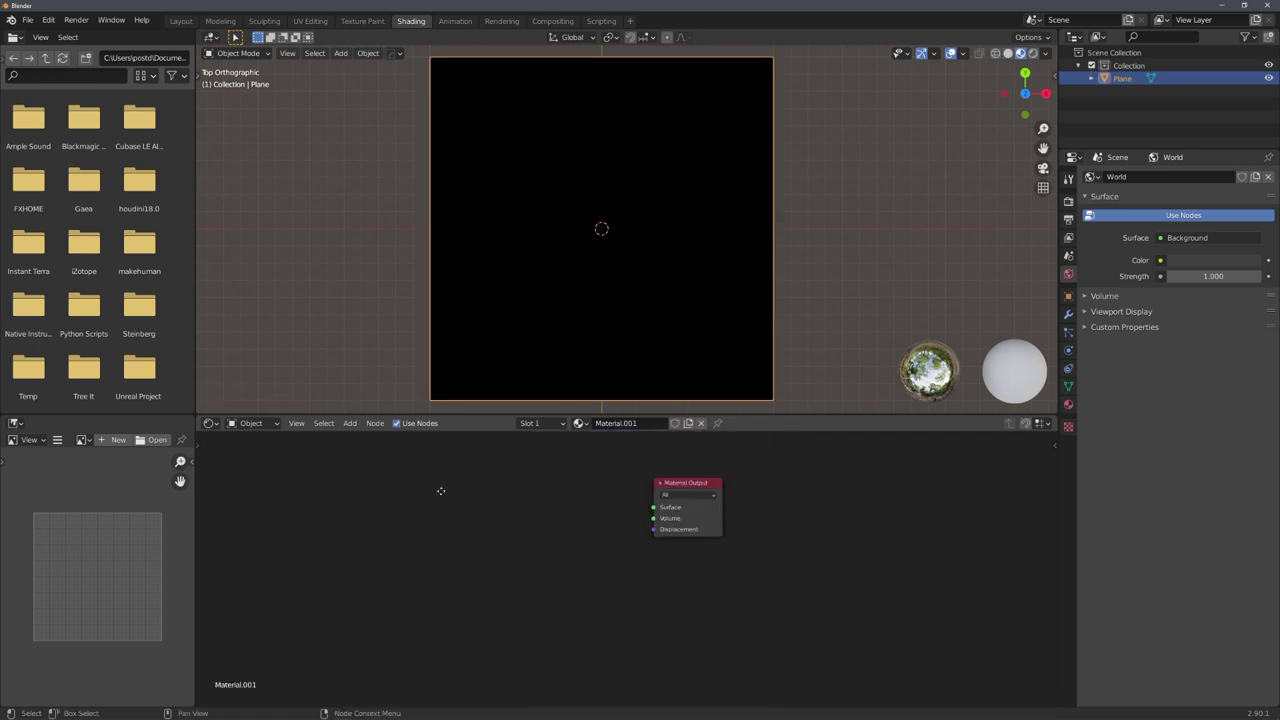
pyautogui.moveTo(441, 491); pyautogui.dragTo(601, 493, button='middle')
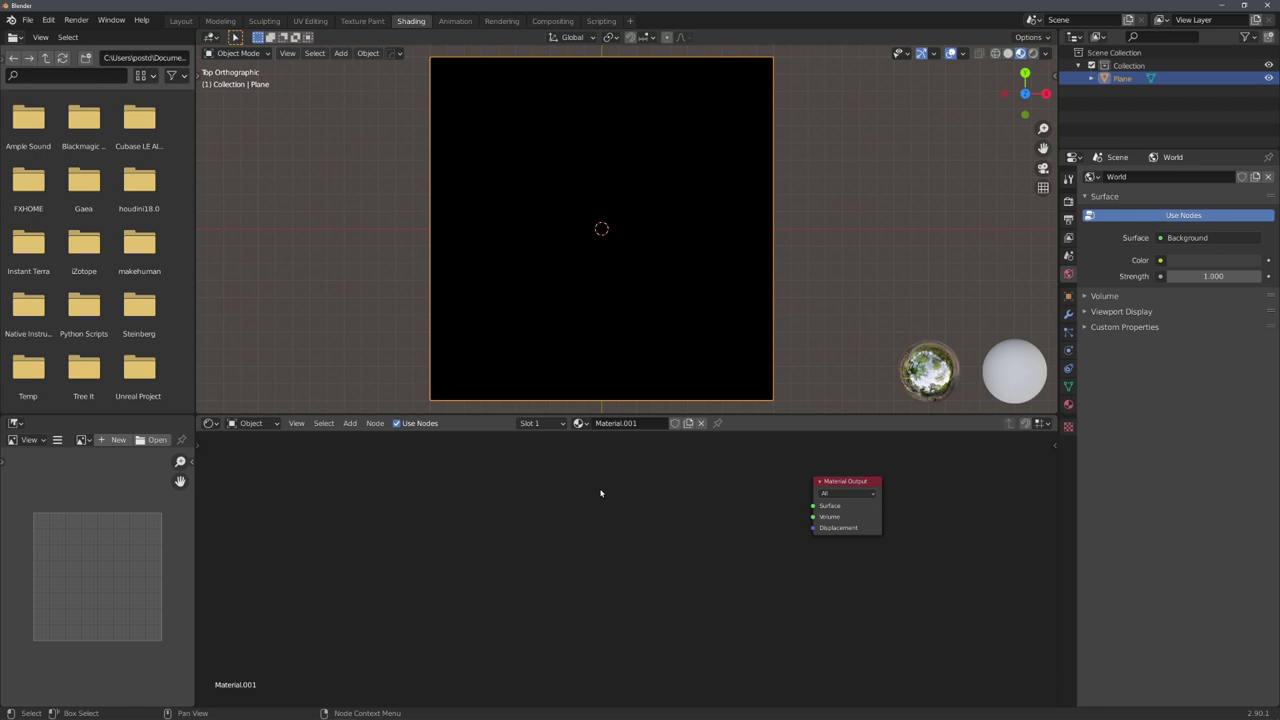
# Step: Add a Texture Coordinate node at the start of the node tree and preview its Object output on the plane
pyautogui.moveTo(480, 497); pyautogui.dragTo(517, 503, button='middle')
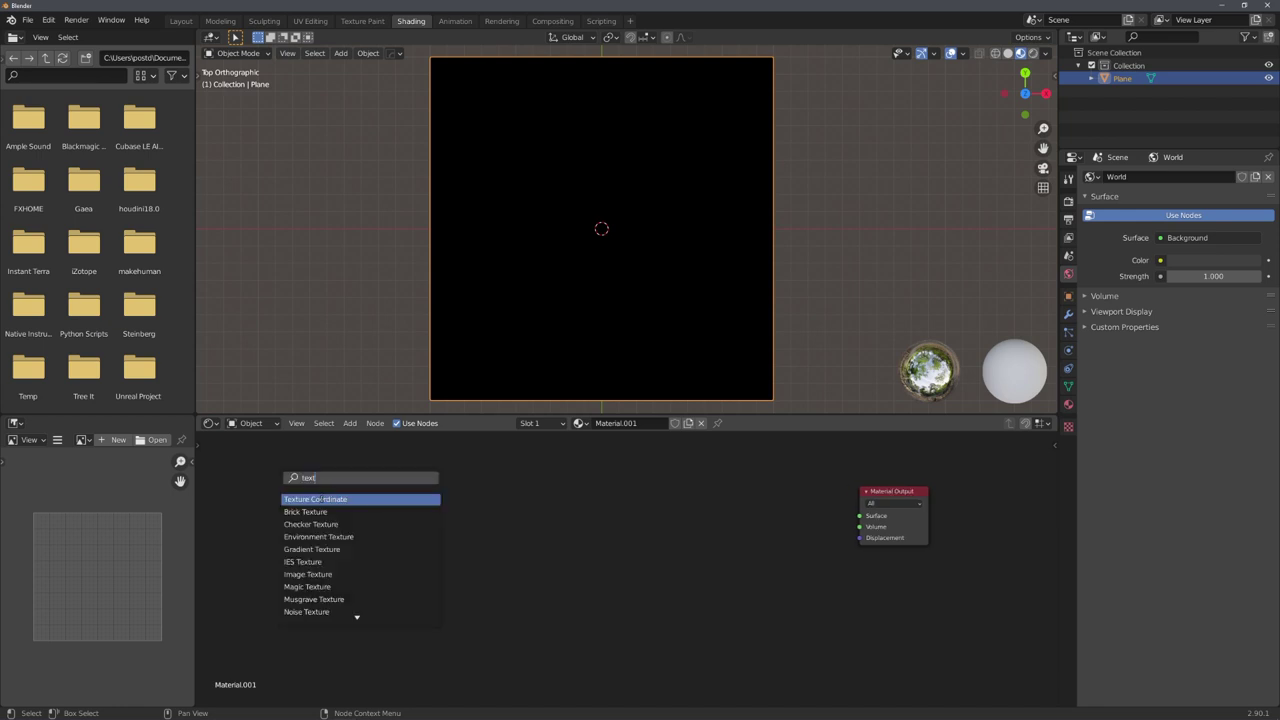
pyautogui.press('Return')
pyautogui.click(323, 564)
pyautogui.keyDown('ctrl'); pyautogui.keyDown('shift'); pyautogui.click(296, 519); pyautogui.keyUp('shift'); pyautogui.keyUp('ctrl')
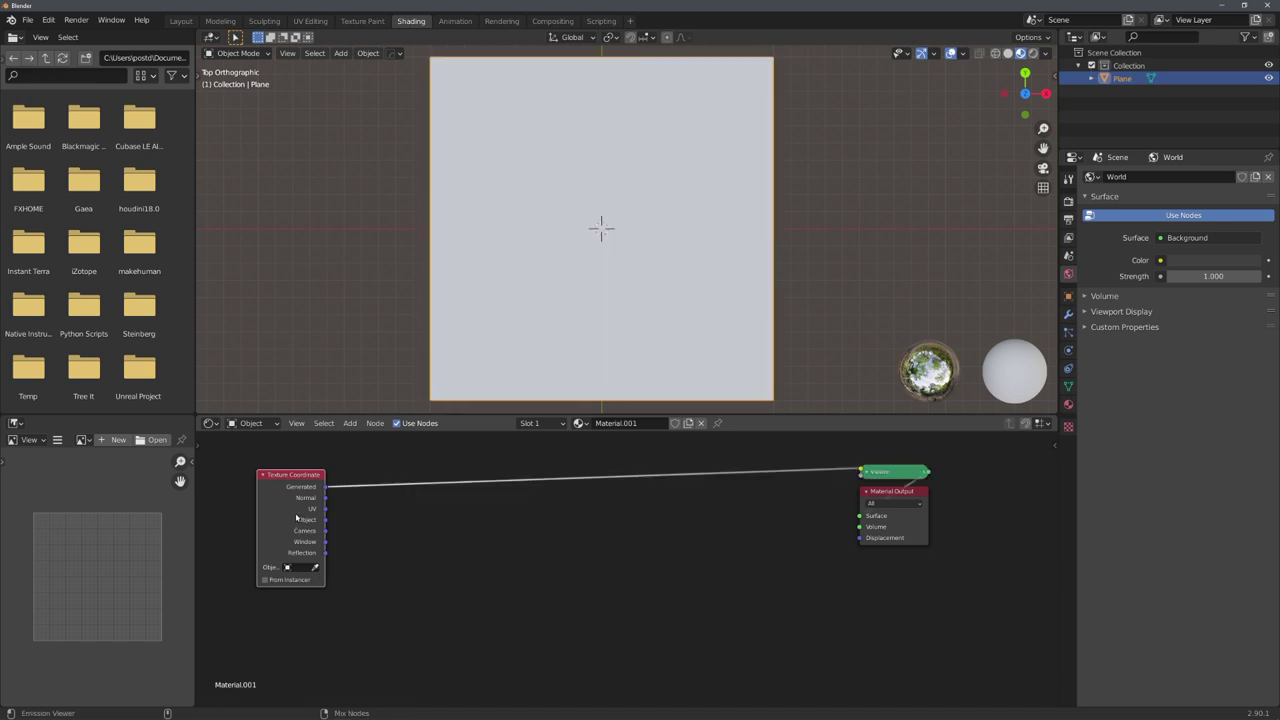
pyautogui.keyDown('ctrl'); pyautogui.keyDown('shift'); pyautogui.click(296, 519); pyautogui.keyUp('shift'); pyautogui.keyUp('ctrl')
pyautogui.keyDown('ctrl'); pyautogui.keyDown('shift'); pyautogui.click(296, 519); pyautogui.keyUp('shift'); pyautogui.keyUp('ctrl')
pyautogui.keyDown('ctrl'); pyautogui.keyDown('shift'); pyautogui.click(296, 519); pyautogui.keyUp('shift'); pyautogui.keyUp('ctrl')
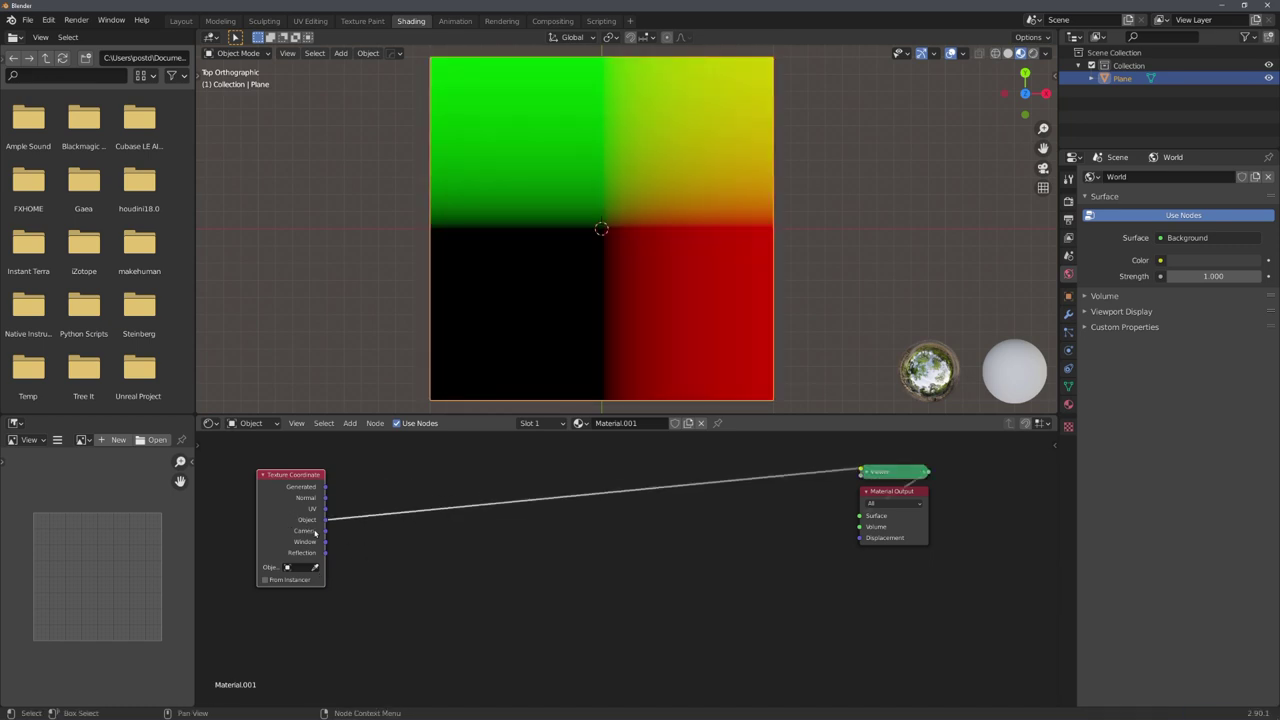
pyautogui.moveTo(292, 530); pyautogui.dragTo(276, 517)
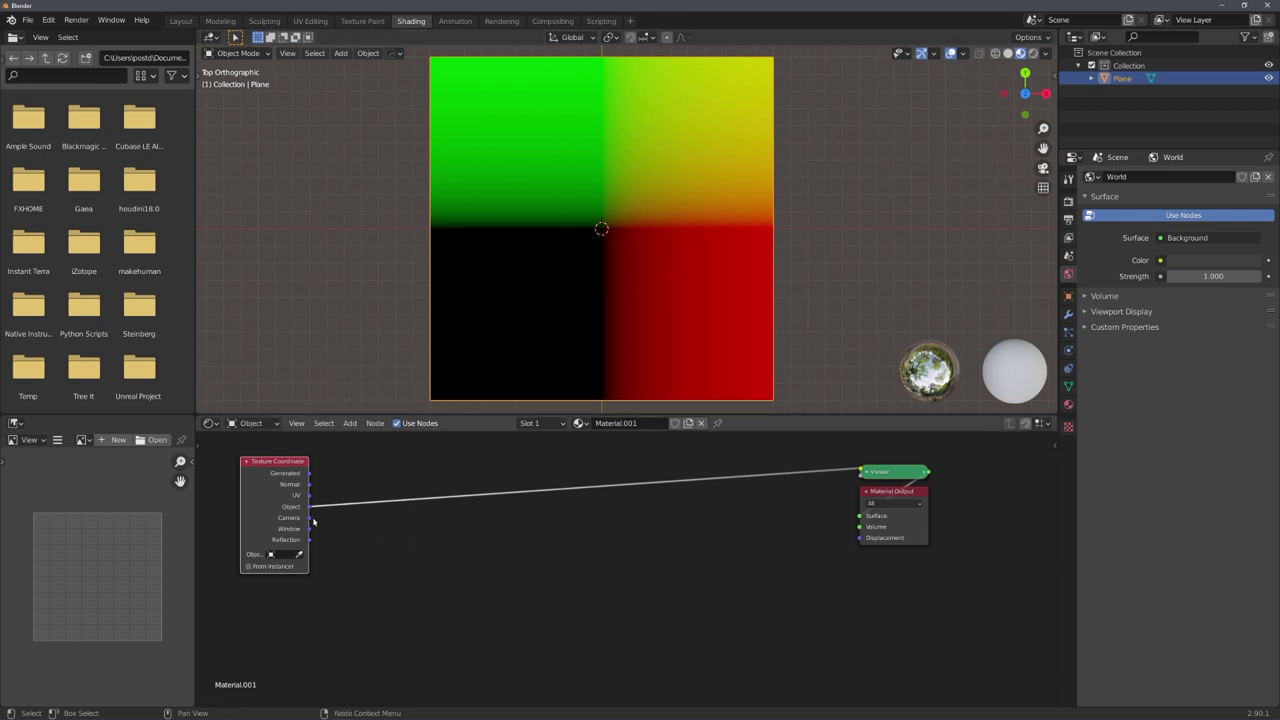
# Step: Insert a Vector Math node set to Length after the Object output and preview the resulting radial gradient
pyautogui.scroll(4, 519, 500)
pyautogui.hotkey('shift', 'a')
pyautogui.write('svec')
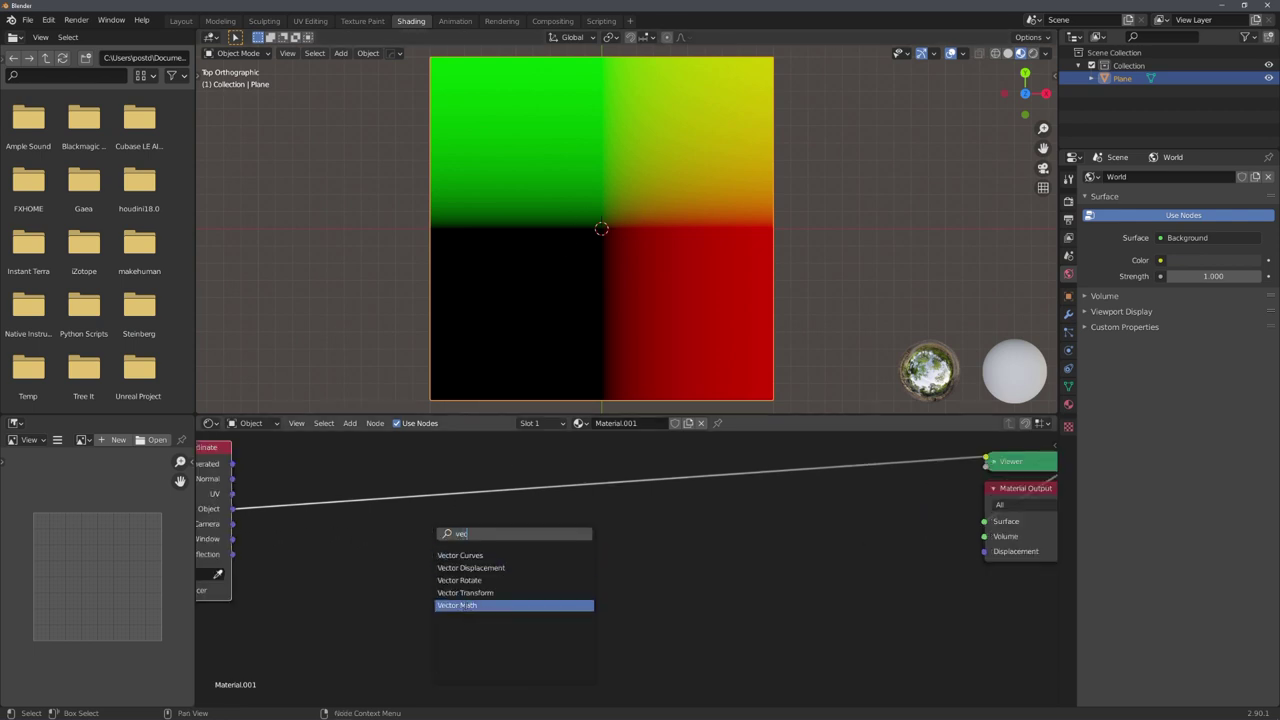
pyautogui.click(466, 605)
pyautogui.click(374, 509)
pyautogui.click(385, 480)
pyautogui.click(366, 637)
pyautogui.moveTo(384, 467); pyautogui.dragTo(361, 493)
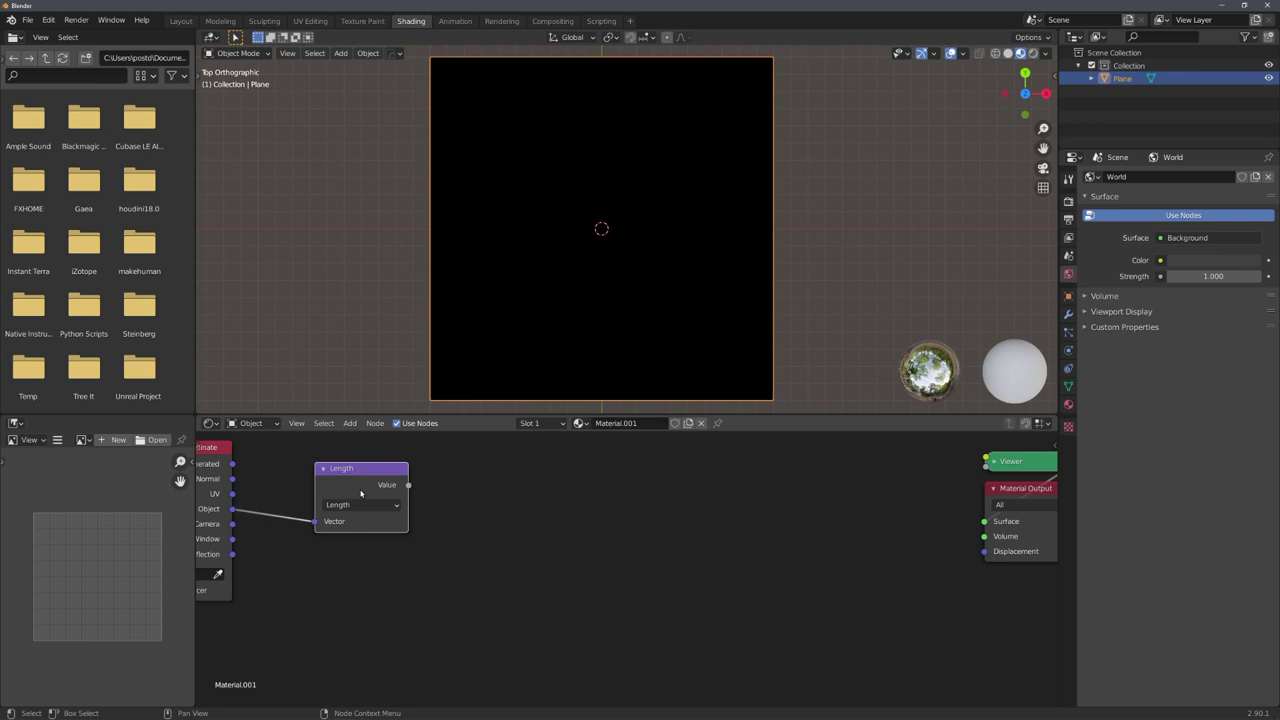
pyautogui.keyDown('ctrl'); pyautogui.keyDown('shift'); pyautogui.click(361, 493); pyautogui.keyUp('shift'); pyautogui.keyUp('ctrl')
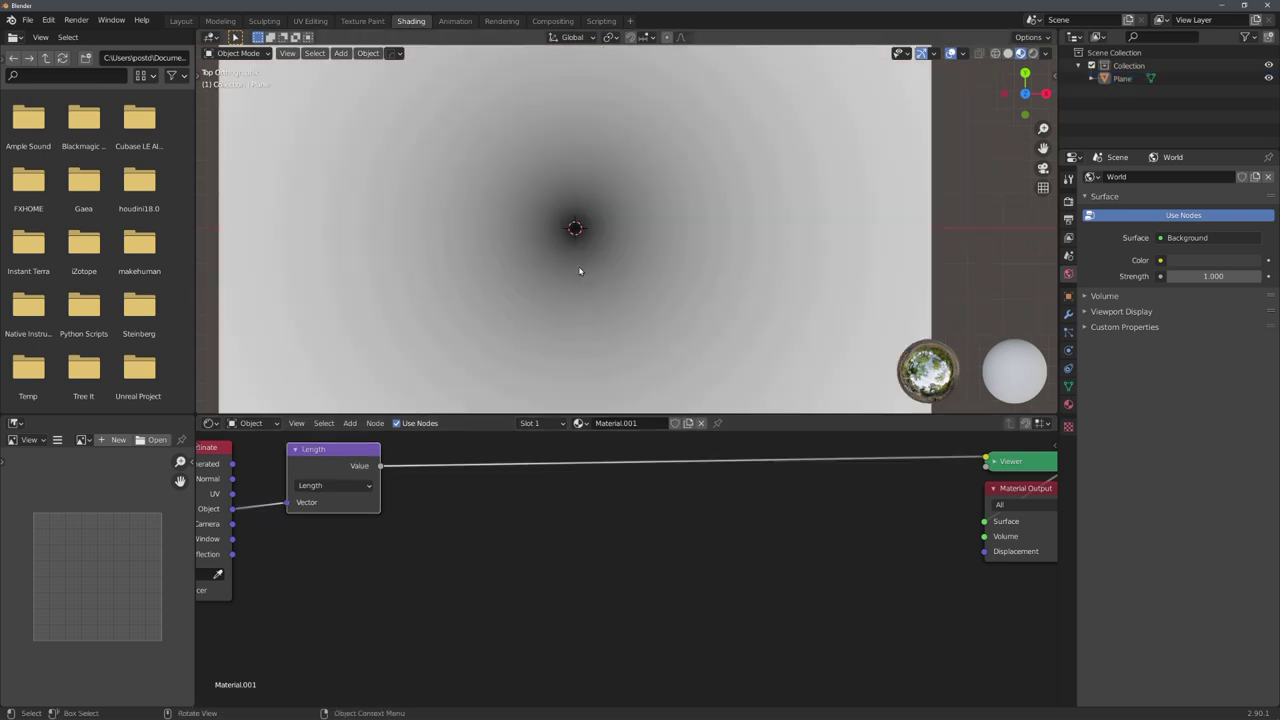
pyautogui.scroll(-5, 584, 271)
pyautogui.scroll(3, 588, 268)
pyautogui.moveTo(343, 486); pyautogui.dragTo(426, 517, button='middle')
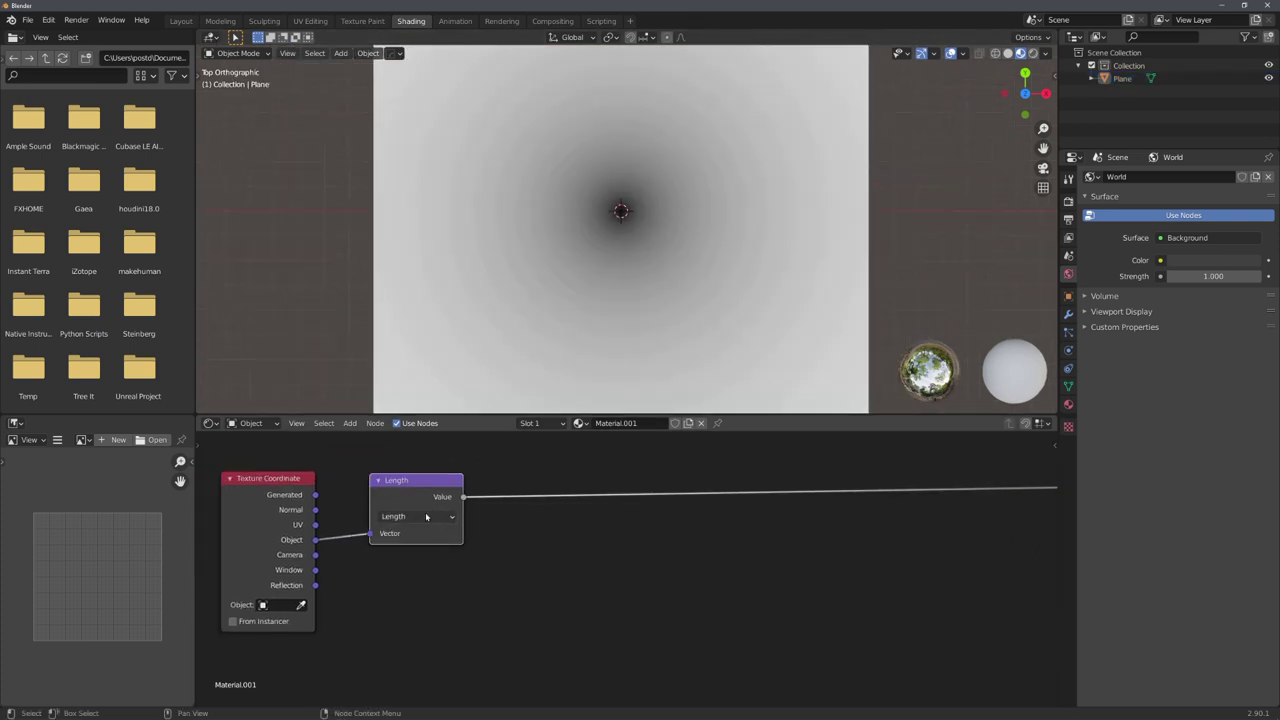
pyautogui.moveTo(426, 516); pyautogui.dragTo(428, 532)
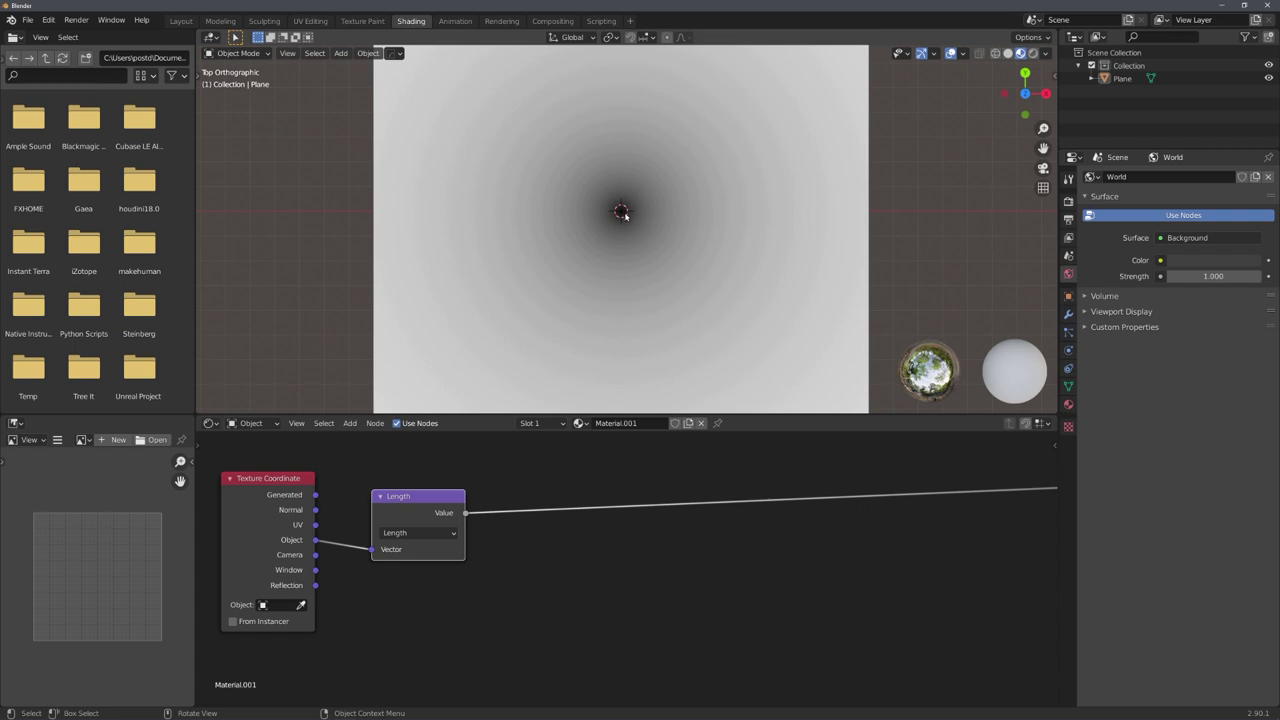
# Step: Insert a Math node set to Less Than after the Length node and set its threshold to 0.270
pyautogui.hotkey('shift', 'a')
pyautogui.click(545, 561)
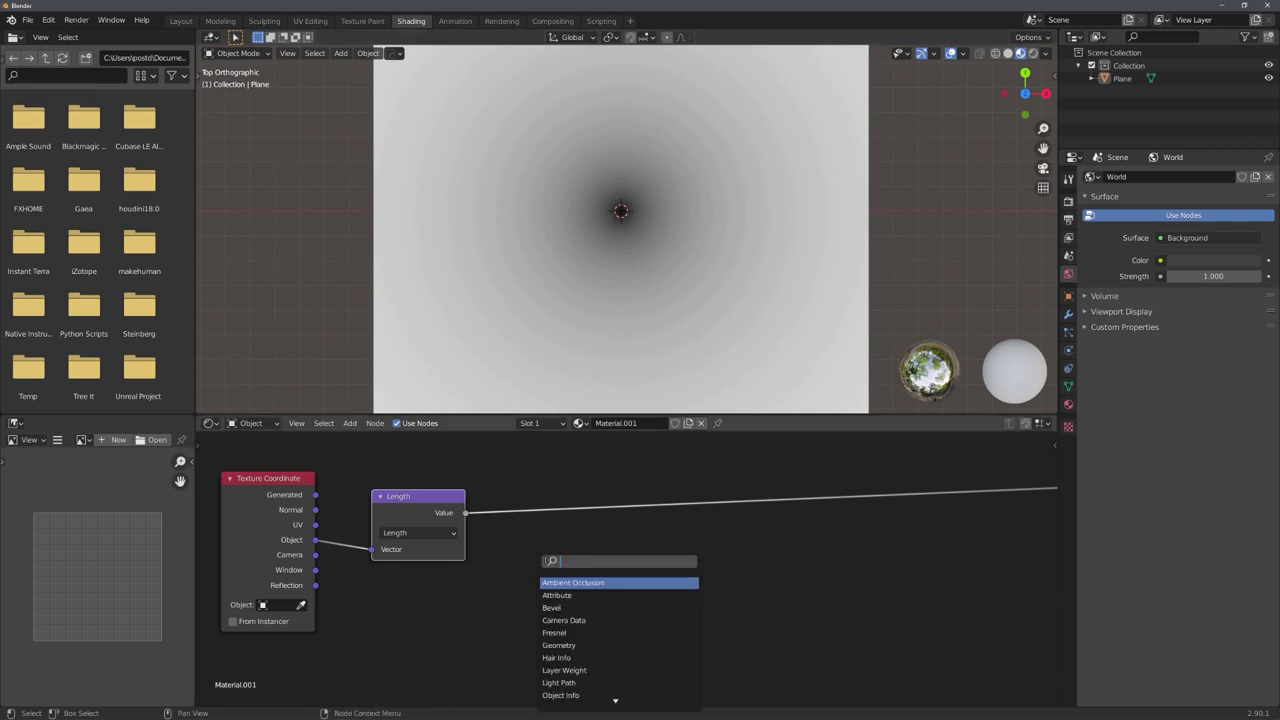
pyautogui.write('math')
pyautogui.press('Return')
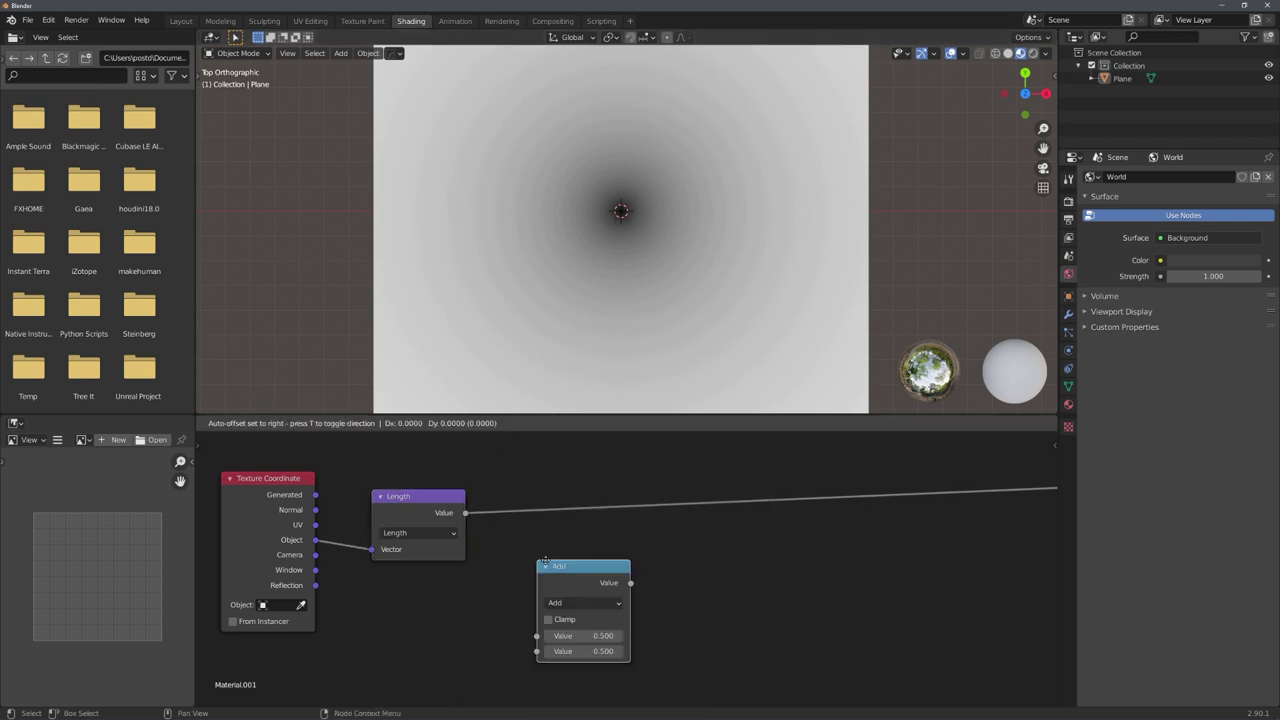
pyautogui.click(530, 464)
pyautogui.click(560, 503)
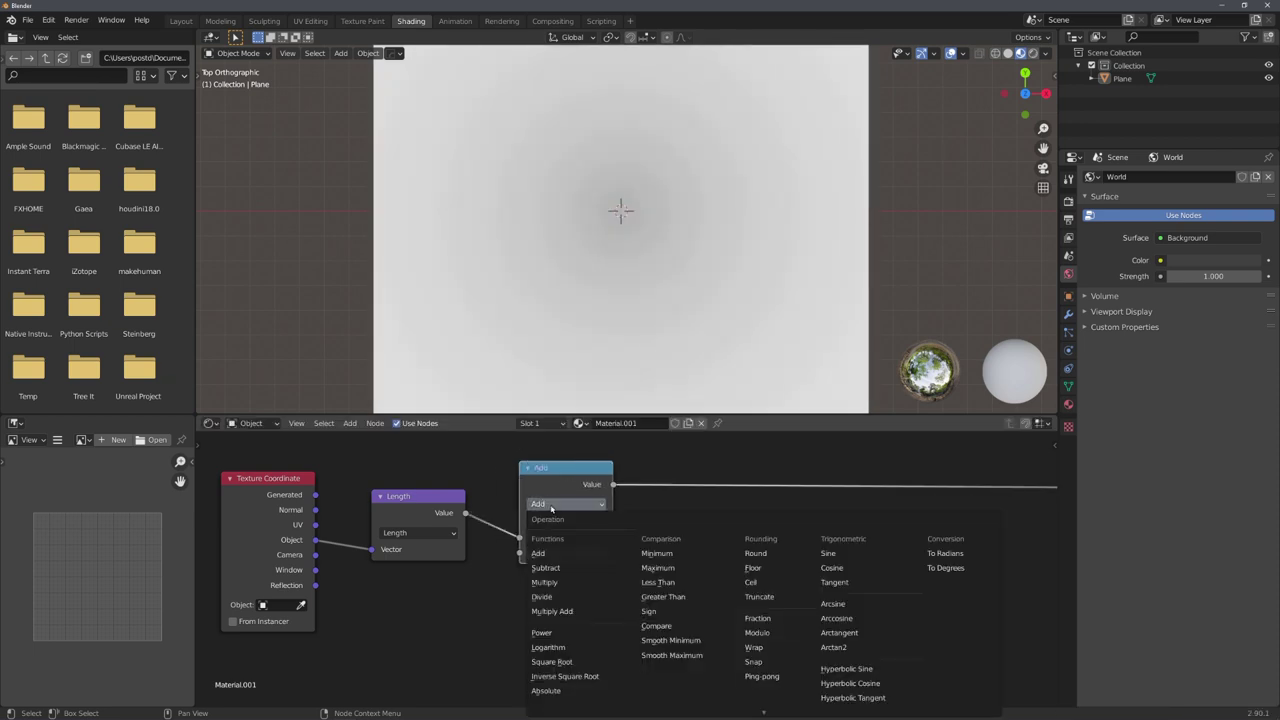
pyautogui.click(674, 583)
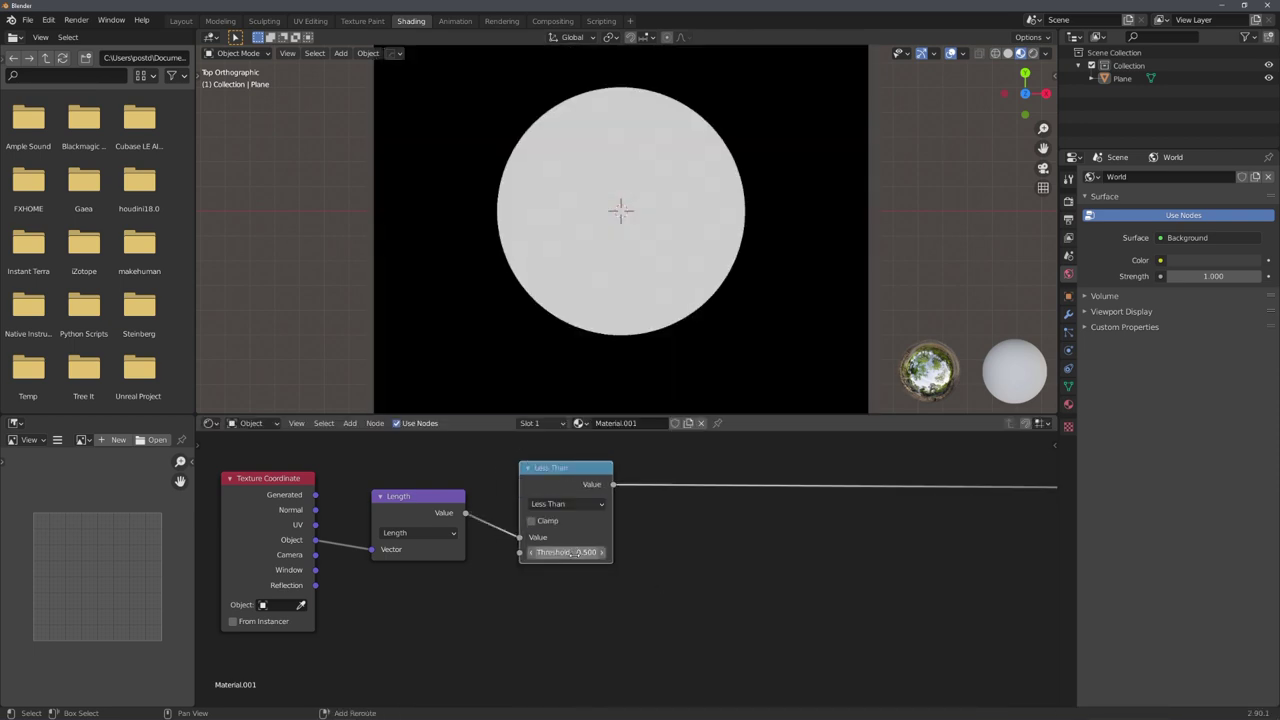
pyautogui.moveTo(575, 552); pyautogui.dragTo(545, 552)
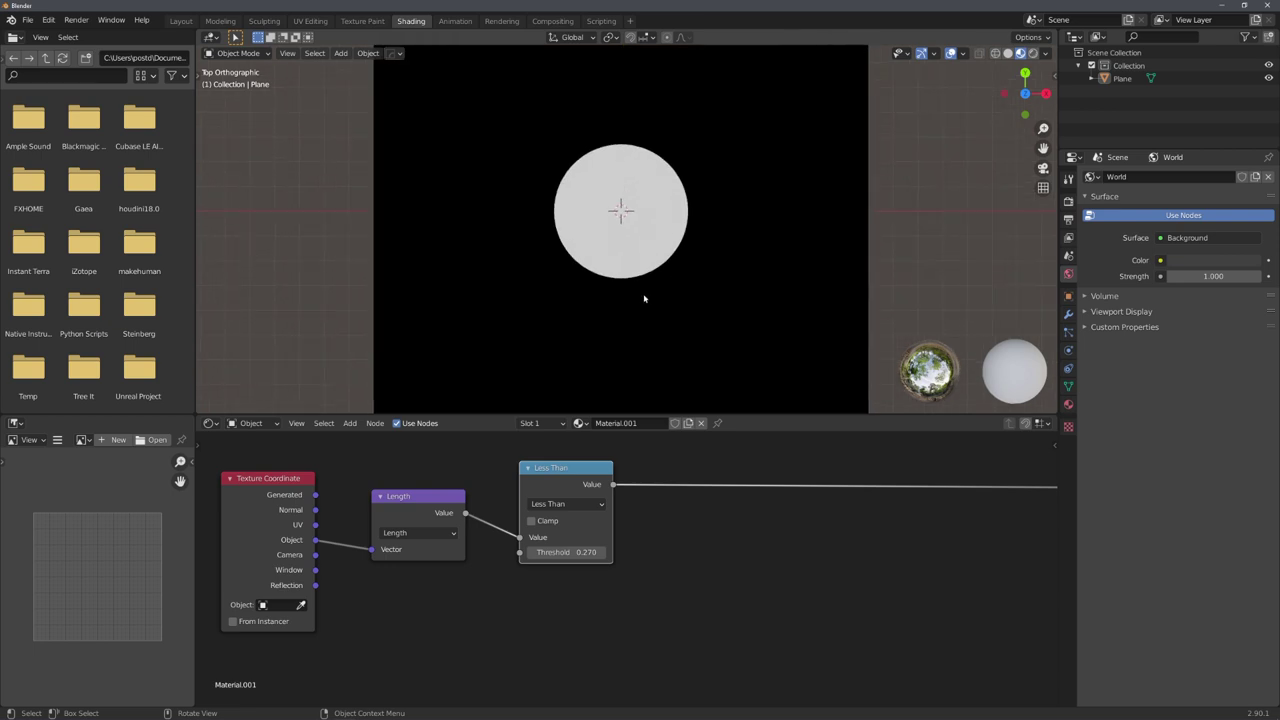
# Step: Duplicate the Length and Less Than pair twice with input links kept, and preview each copy
pyautogui.keyDown('shift'); pyautogui.moveTo(645, 299); pyautogui.dragTo(639, 309, button='middle'); pyautogui.keyUp('shift')
pyautogui.moveTo(568, 537); pyautogui.dragTo(556, 530)
pyautogui.scroll(-6, 556, 530)
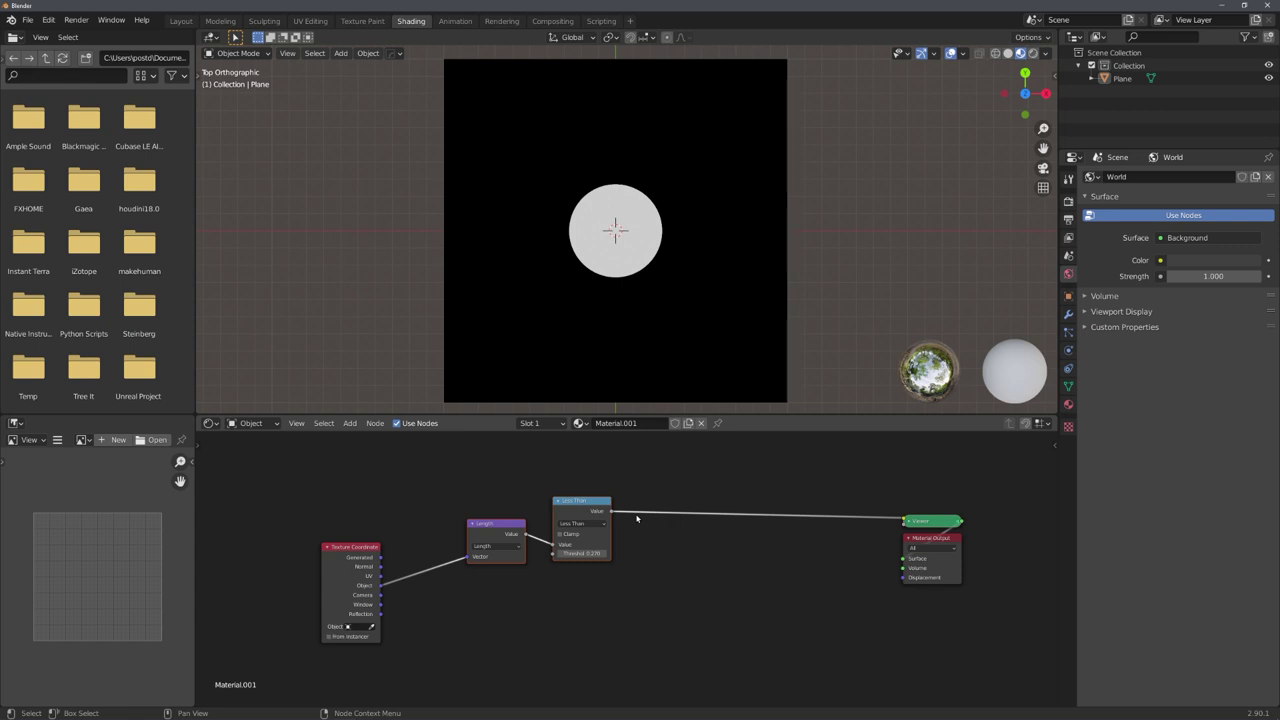
pyautogui.moveTo(645, 528); pyautogui.dragTo(664, 494, button='middle')
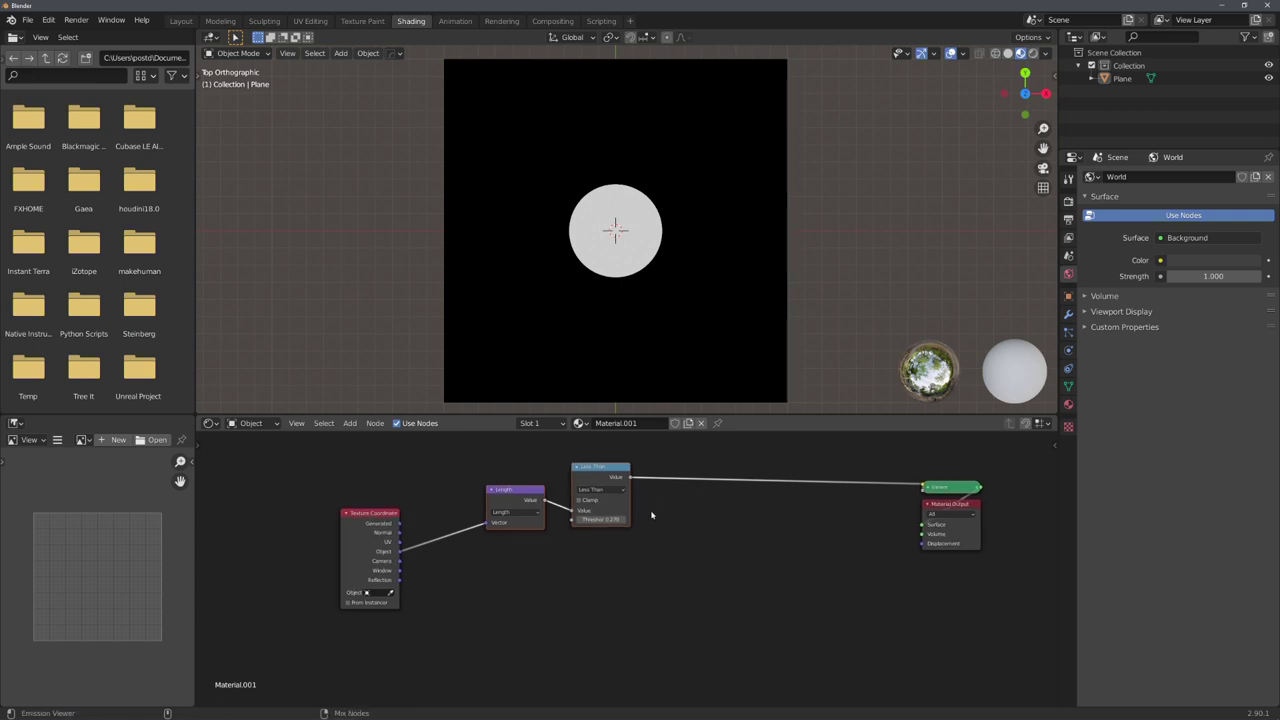
pyautogui.hotkey('ctrl', 'shift', 'd')
pyautogui.click(651, 591)
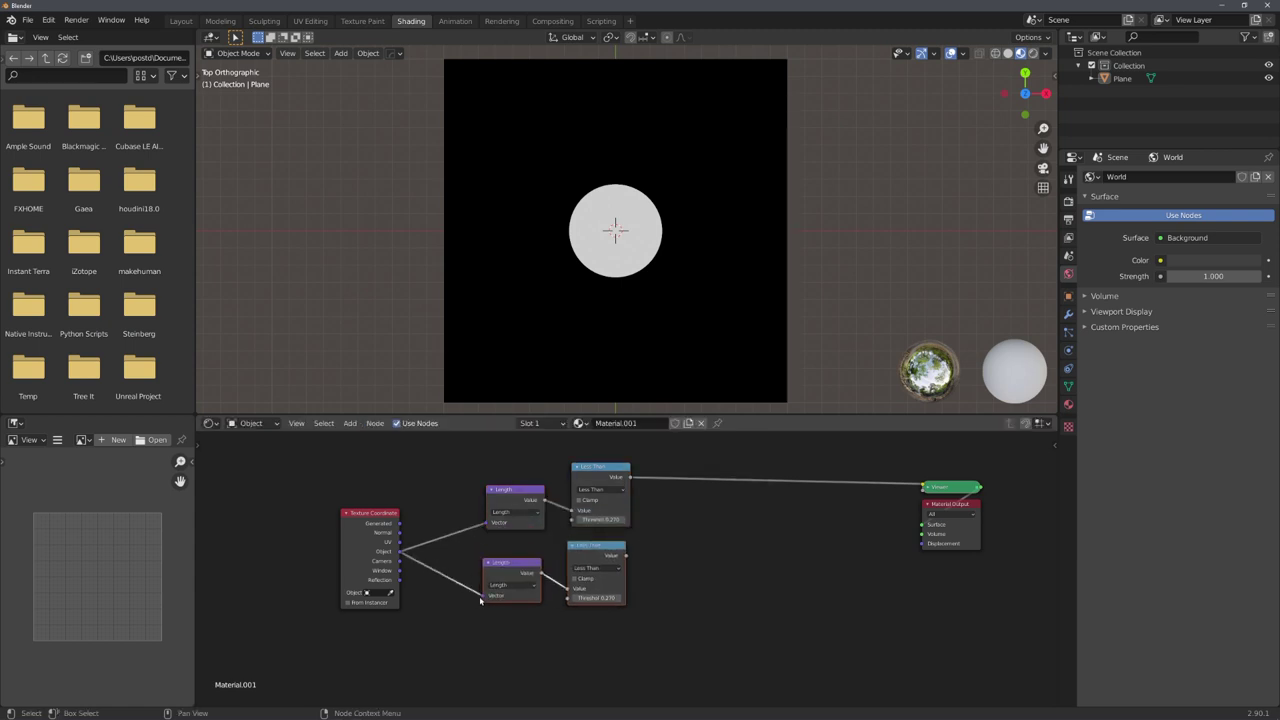
pyautogui.hotkey('ctrl', 'shift', 'd')
pyautogui.click(654, 643)
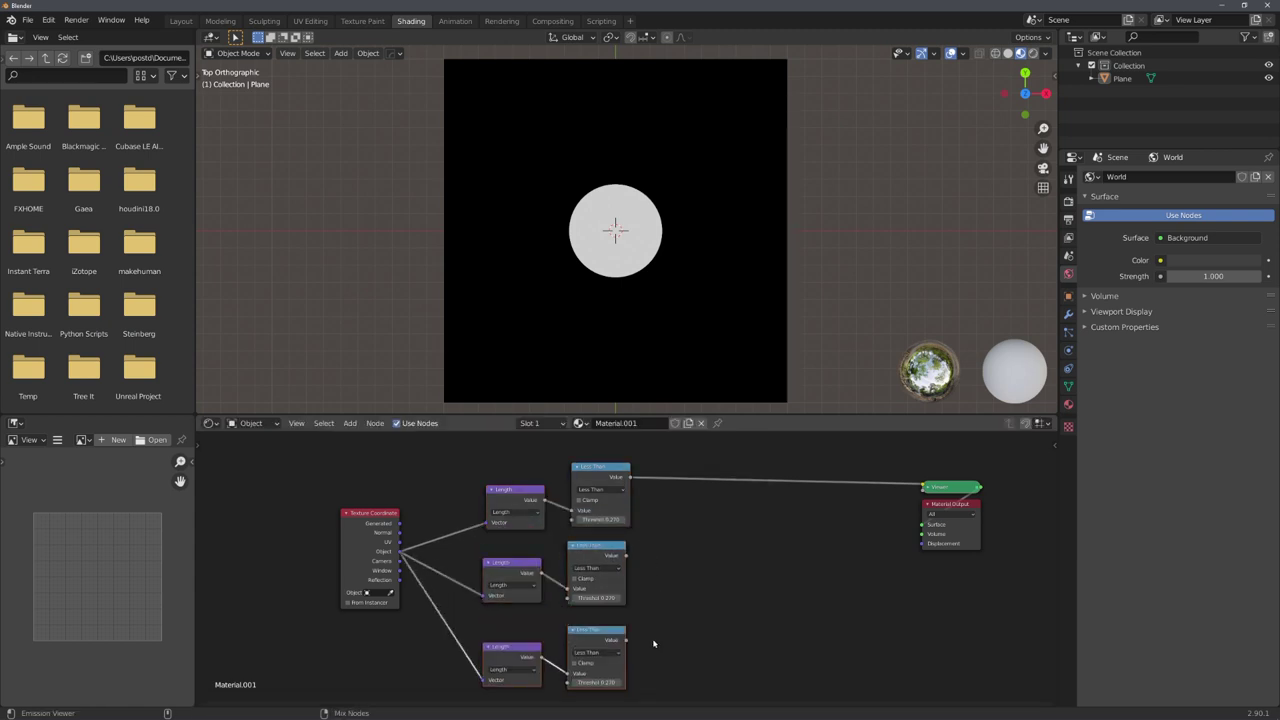
pyautogui.keyDown('ctrl'); pyautogui.keyDown('shift'); pyautogui.click(688, 540); pyautogui.keyUp('shift'); pyautogui.keyUp('ctrl')
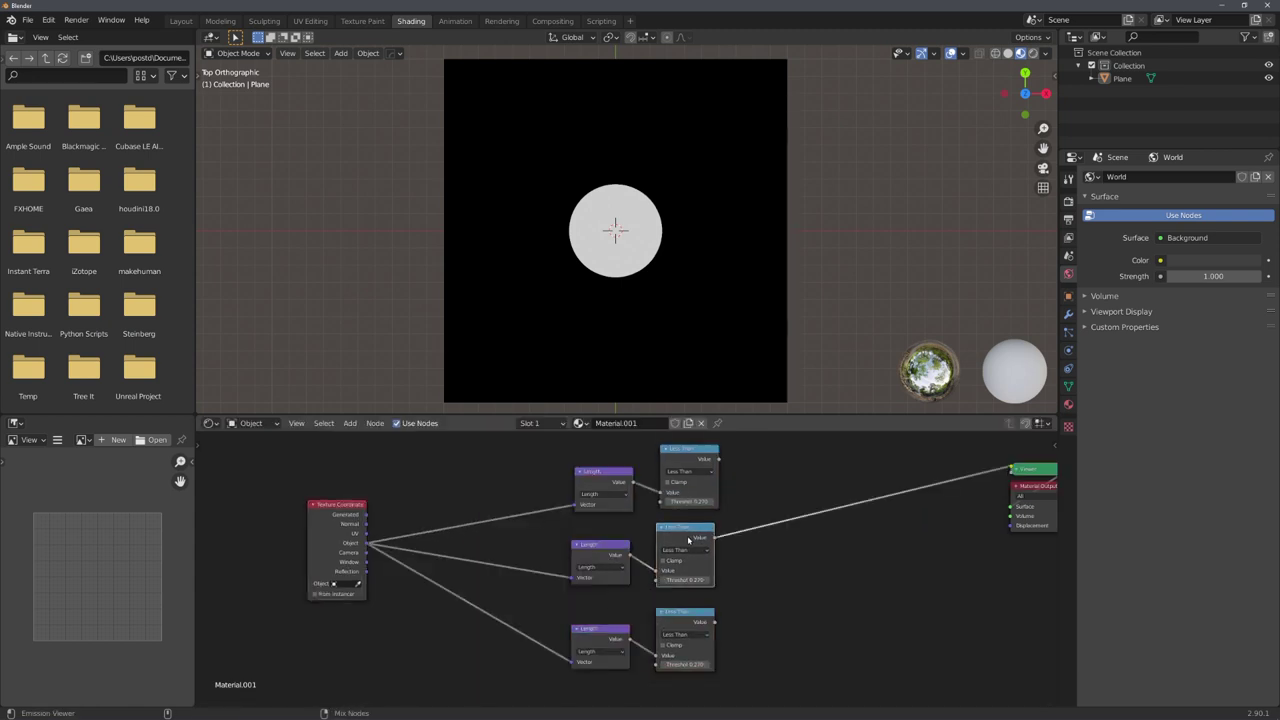
pyautogui.keyDown('ctrl'); pyautogui.keyDown('shift'); pyautogui.click(687, 618); pyautogui.keyUp('shift'); pyautogui.keyUp('ctrl')
pyautogui.moveTo(517, 593); pyautogui.dragTo(603, 577, button='middle')
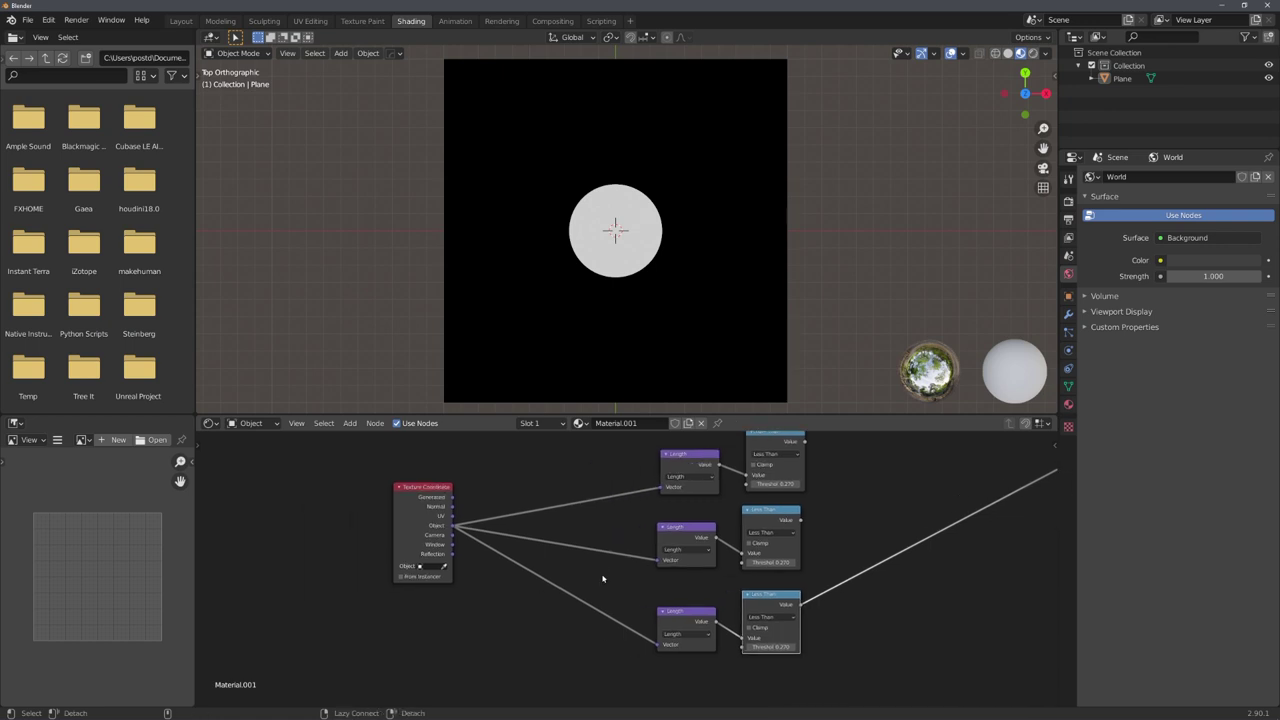
# Step: Add a Value node below the Texture Coordinate node and connect it to the Threshold of all three Less Than nodes
pyautogui.click(603, 577)
pyautogui.hotkey('shift', 'a')
pyautogui.click(545, 568)
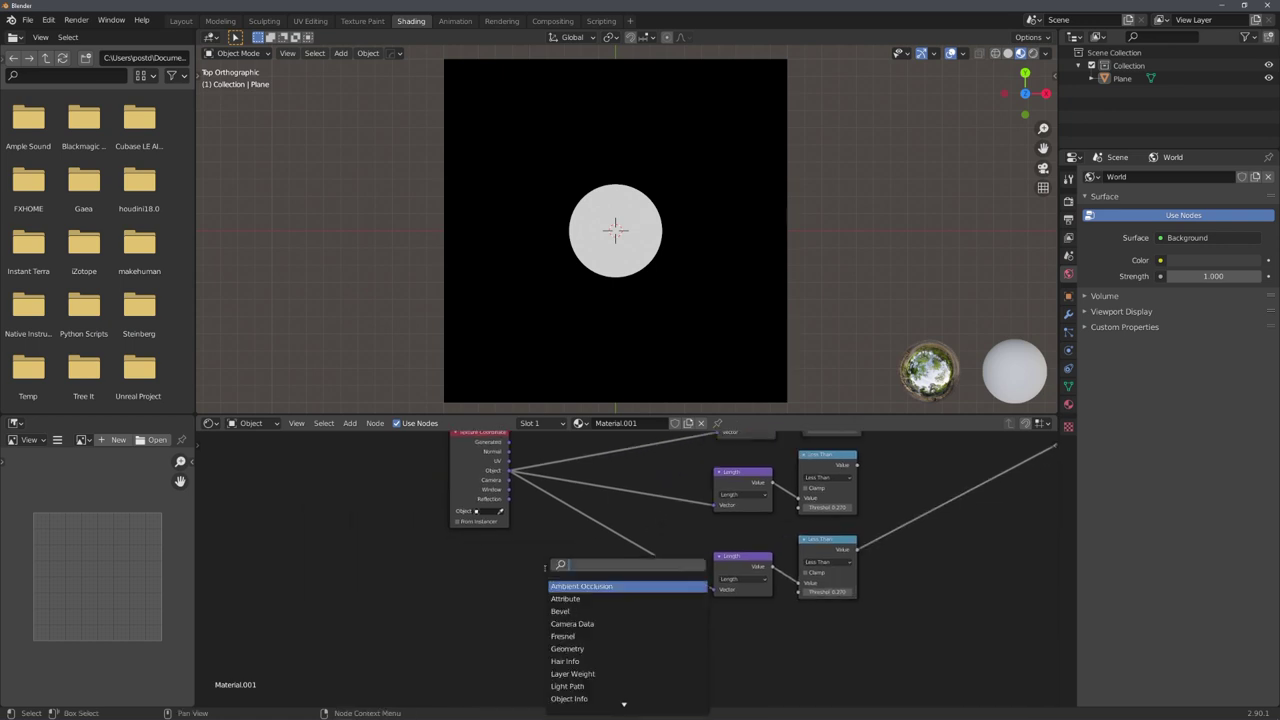
pyautogui.write('v')
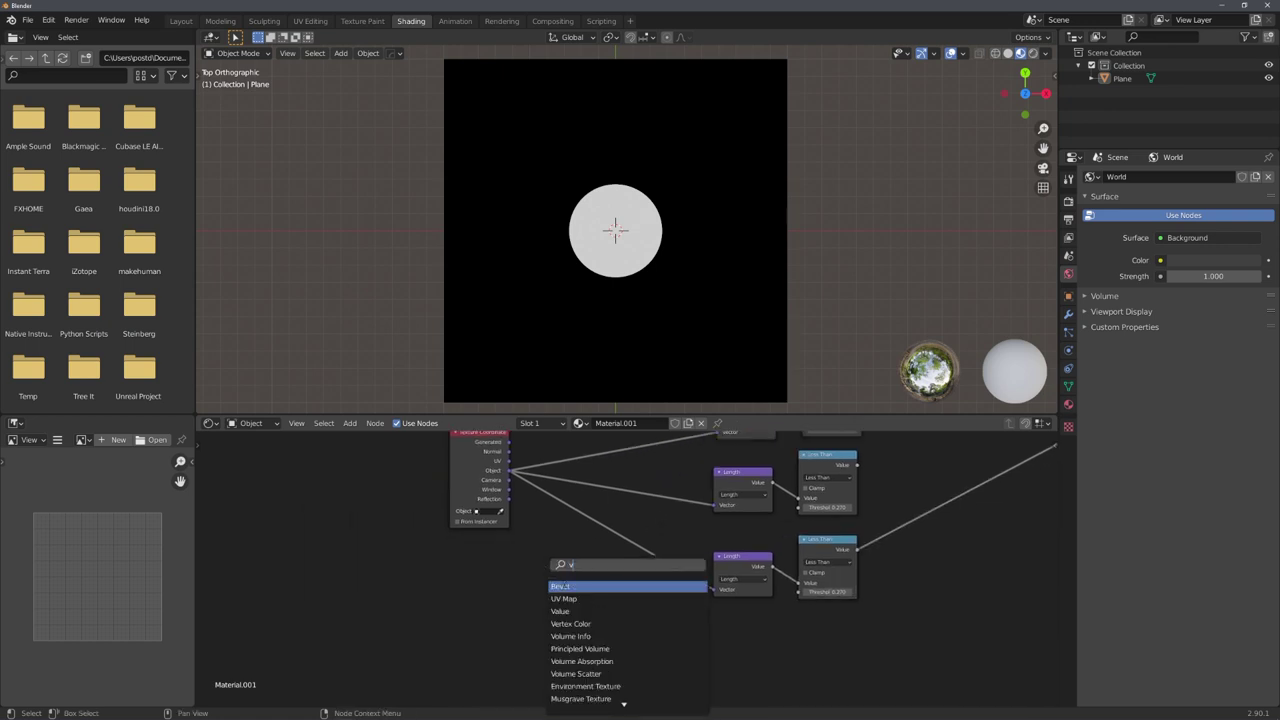
pyautogui.write('a')
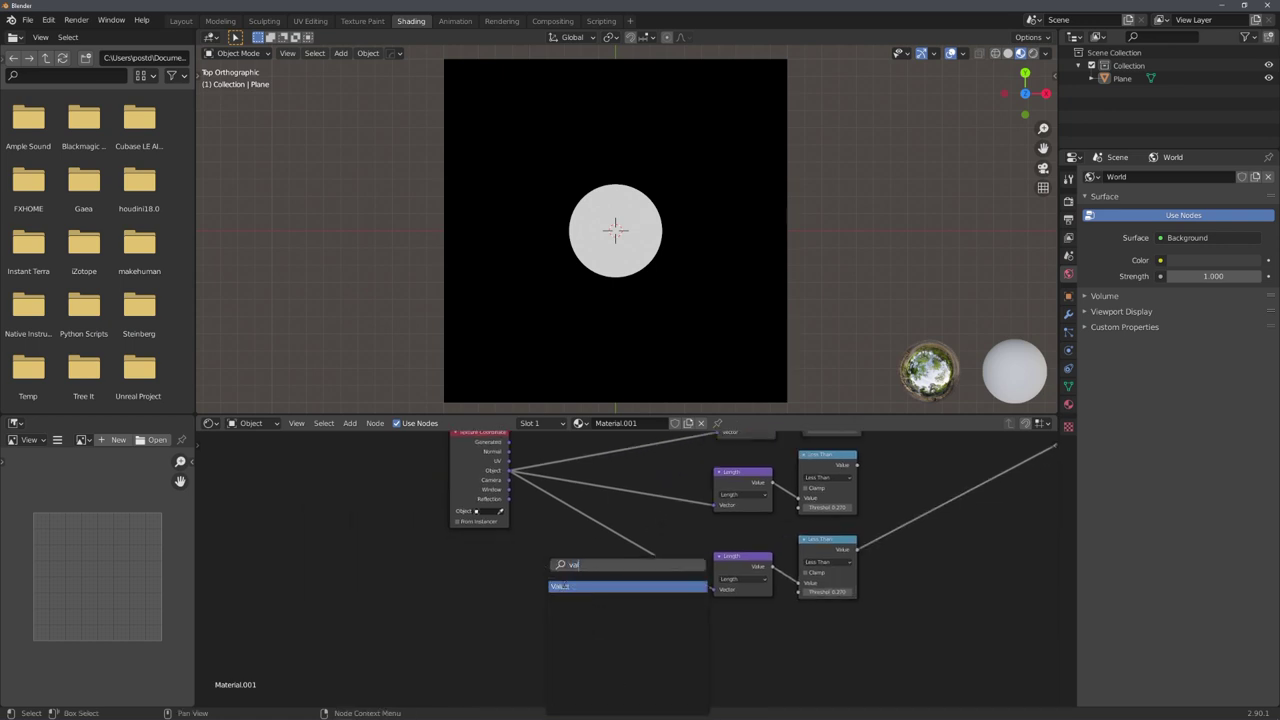
pyautogui.write('l')
pyautogui.press('Return')
pyautogui.click(420, 656)
pyautogui.moveTo(421, 651); pyautogui.dragTo(724, 482)
pyautogui.moveTo(421, 651); pyautogui.dragTo(720, 559)
pyautogui.moveTo(421, 651); pyautogui.dragTo(386, 663)
pyautogui.rightClick(386, 663)
# Step: Duplicate a Length node, set it to Add, insert it before the first Length node, and preview the first Less Than node
pyautogui.moveTo(650, 462); pyautogui.dragTo(656, 517, button='middle')
pyautogui.click(669, 515)
pyautogui.hotkey('shift', 'd')
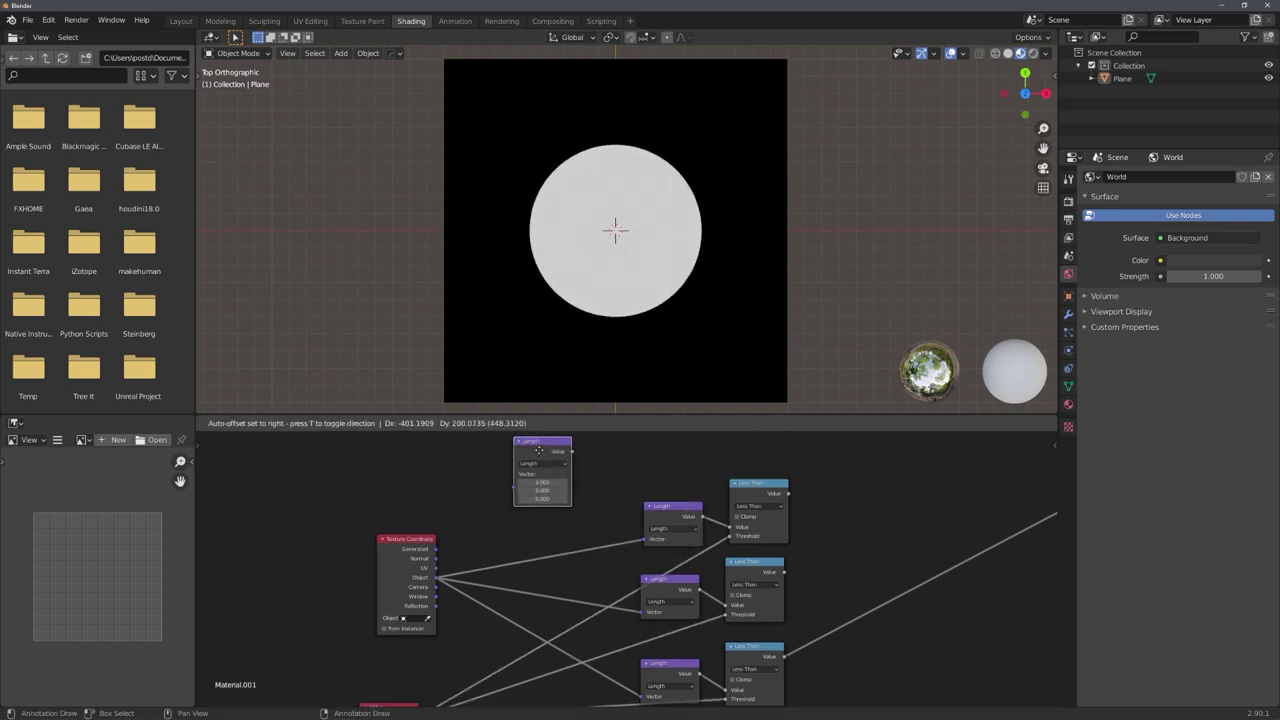
pyautogui.click(543, 457)
pyautogui.click(547, 470)
pyautogui.click(541, 483)
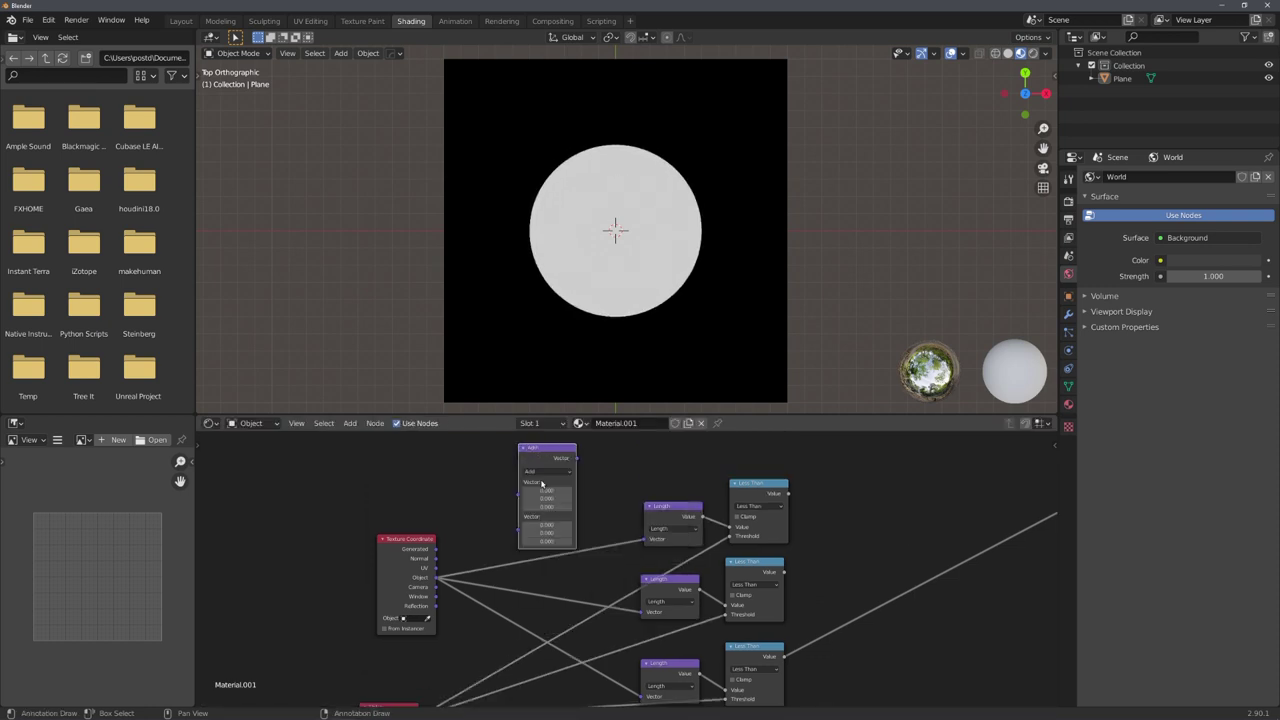
pyautogui.moveTo(541, 460); pyautogui.dragTo(536, 488)
pyautogui.moveTo(771, 490); pyautogui.dragTo(726, 509, button='middle')
pyautogui.scroll(1, 726, 509)
pyautogui.keyDown('ctrl'); pyautogui.keyDown('shift'); pyautogui.click(726, 508); pyautogui.keyUp('shift'); pyautogui.keyUp('ctrl')
pyautogui.scroll(2, 458, 542)
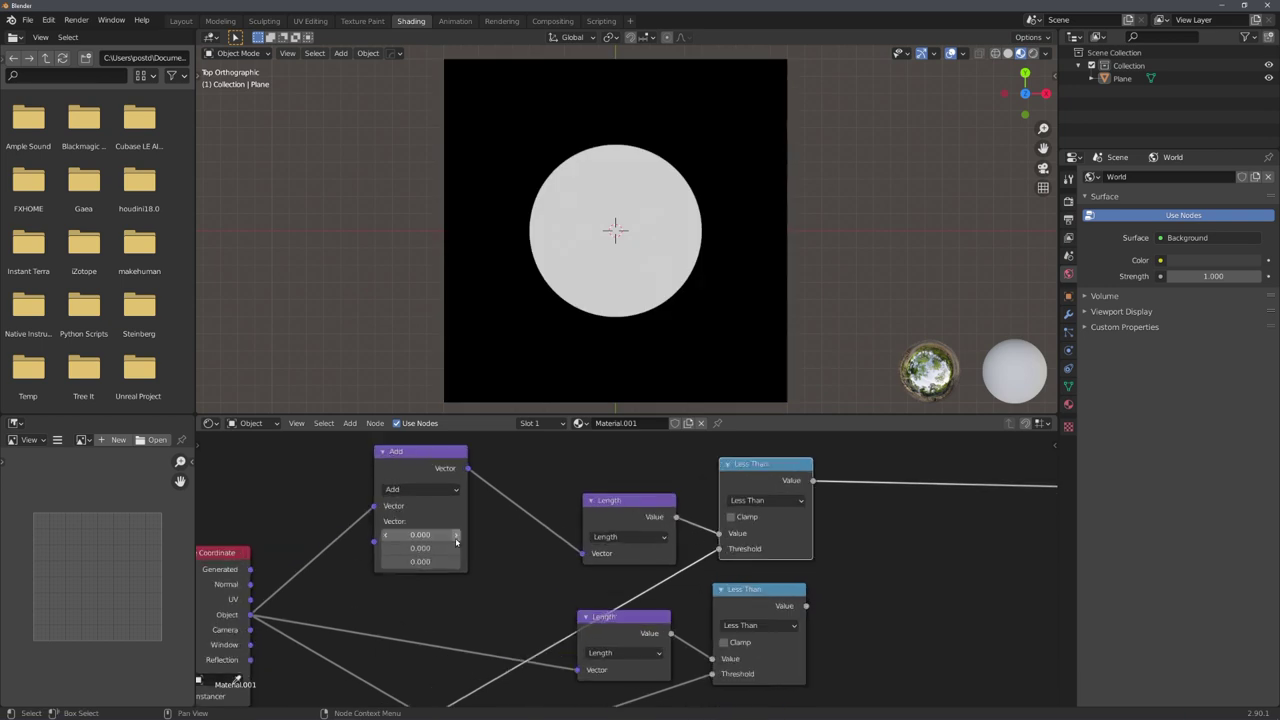
# Step: Offset the first circle by setting the Add node's second vector to 0.100 in X and Y
pyautogui.moveTo(418, 477); pyautogui.dragTo(426, 482)
pyautogui.keyDown('shift'); pyautogui.moveTo(448, 541); pyautogui.dragTo(460, 553); pyautogui.keyUp('shift')
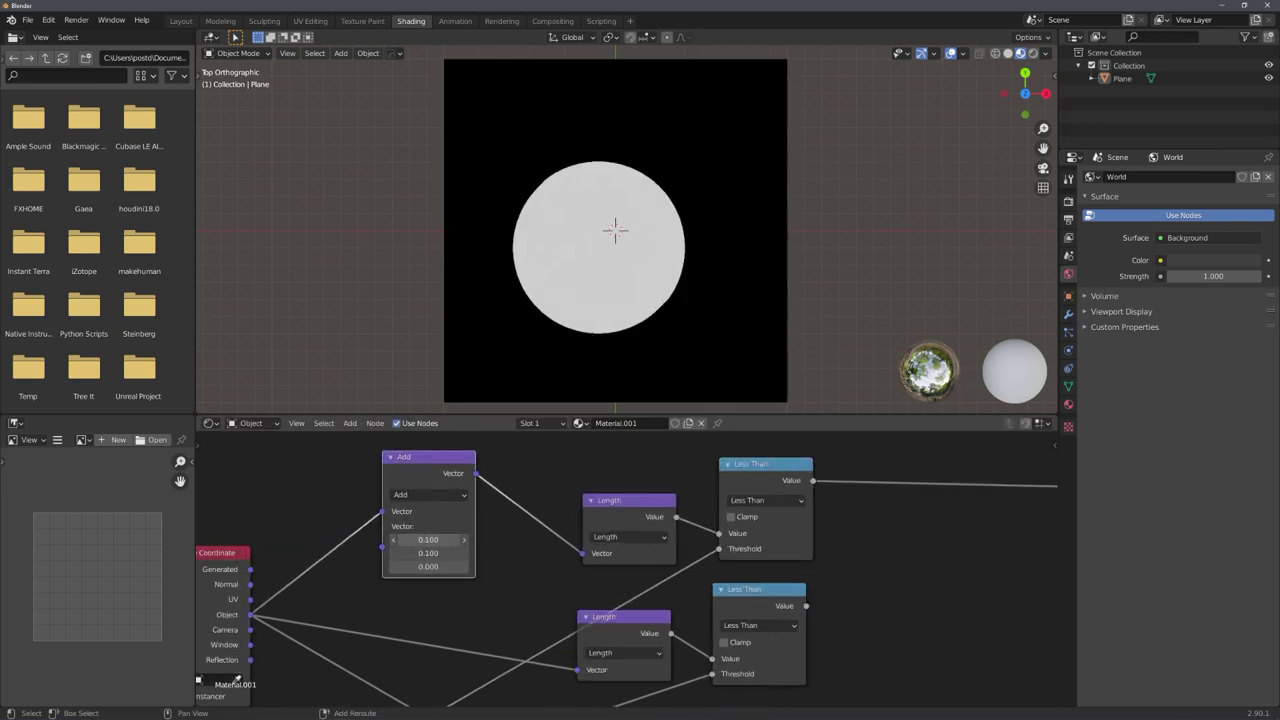
# Step: Undo the first circle's offset, and insert two copies of its vector Add node before the second and third Length nodes
pyautogui.hotkey('ctrl', 'z')
pyautogui.hotkey('ctrl', 'z')
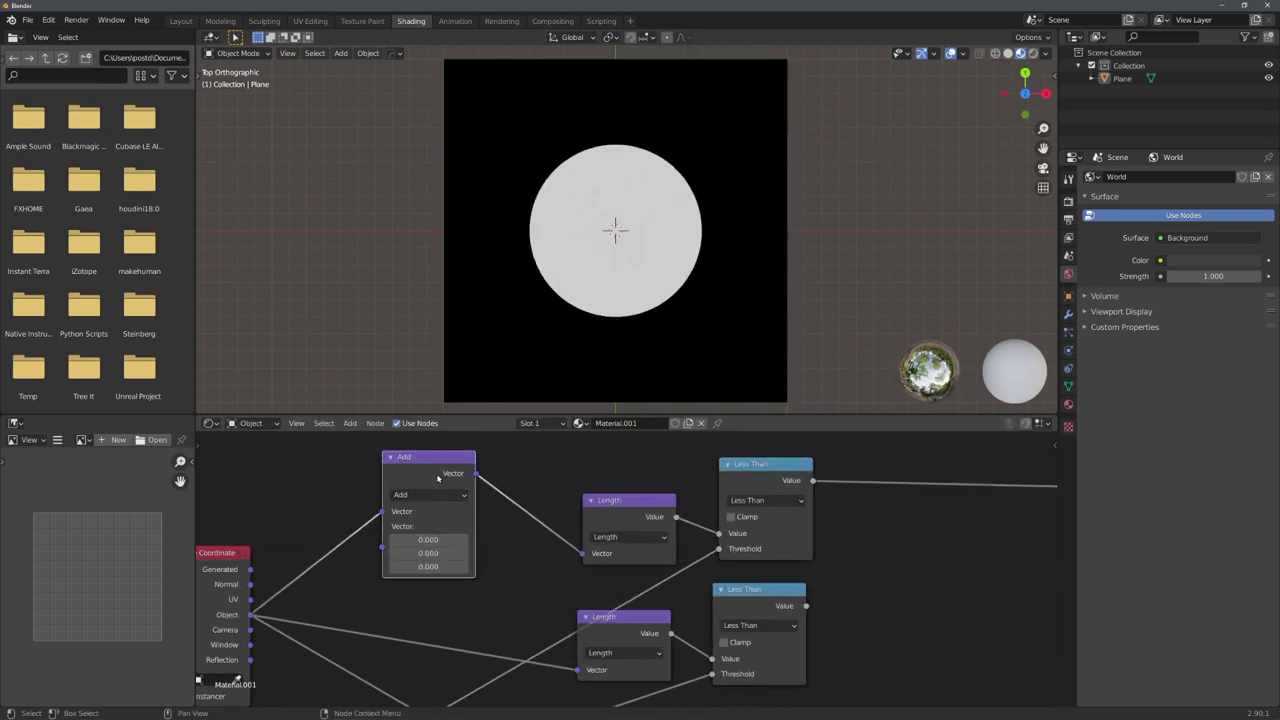
pyautogui.scroll(-3, 437, 478)
pyautogui.moveTo(437, 478); pyautogui.dragTo(509, 496, button='middle')
pyautogui.hotkey('shift', 'd')
pyautogui.click(508, 561)
pyautogui.moveTo(508, 570); pyautogui.dragTo(508, 448, button='middle')
pyautogui.hotkey('shift', 'd')
pyautogui.moveTo(479, 561); pyautogui.dragTo(476, 628, button='middle')
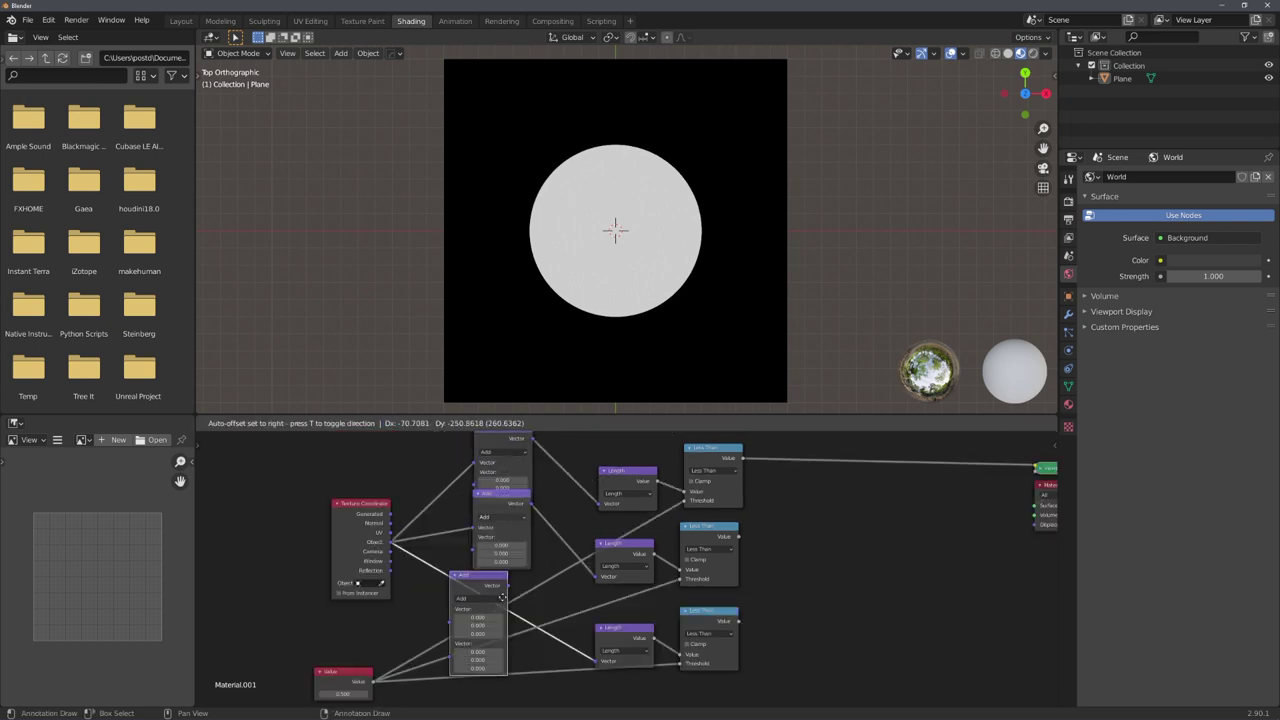
pyautogui.click(503, 597)
# Step: Line up the second vector Add node between the first and third Add nodes
pyautogui.moveTo(508, 507); pyautogui.dragTo(492, 520)
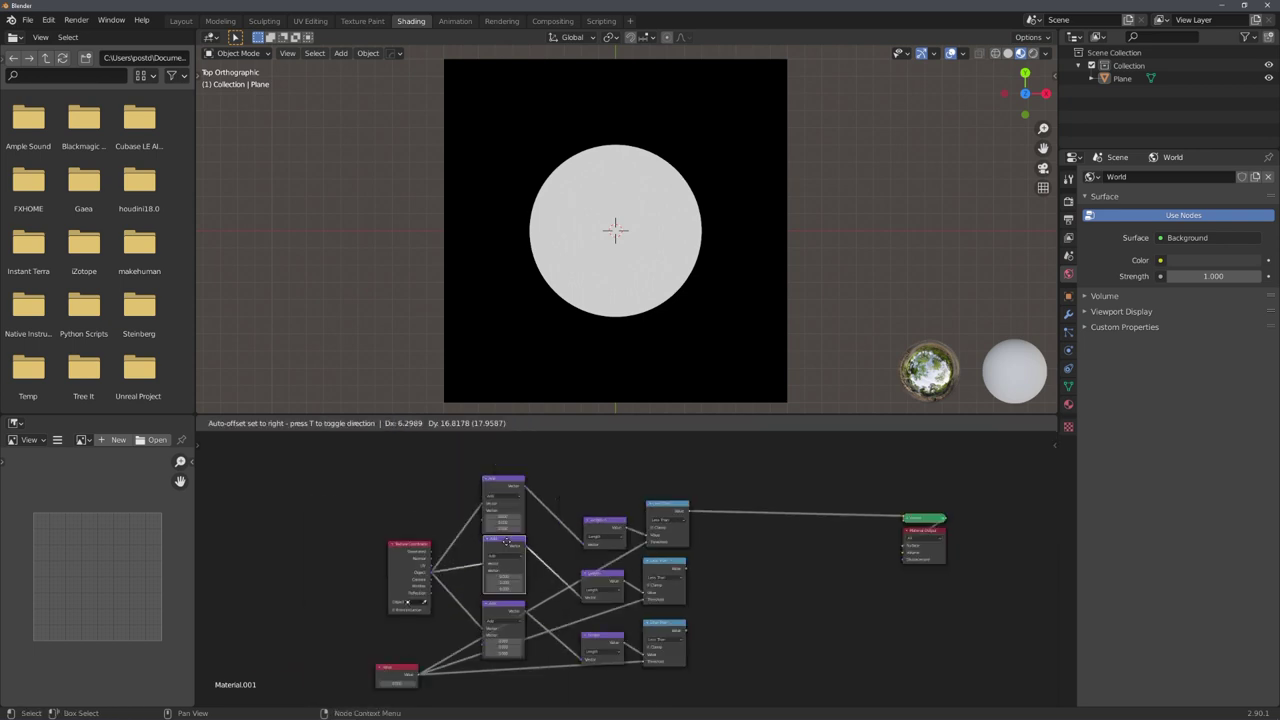
pyautogui.moveTo(505, 540); pyautogui.dragTo(505, 544)
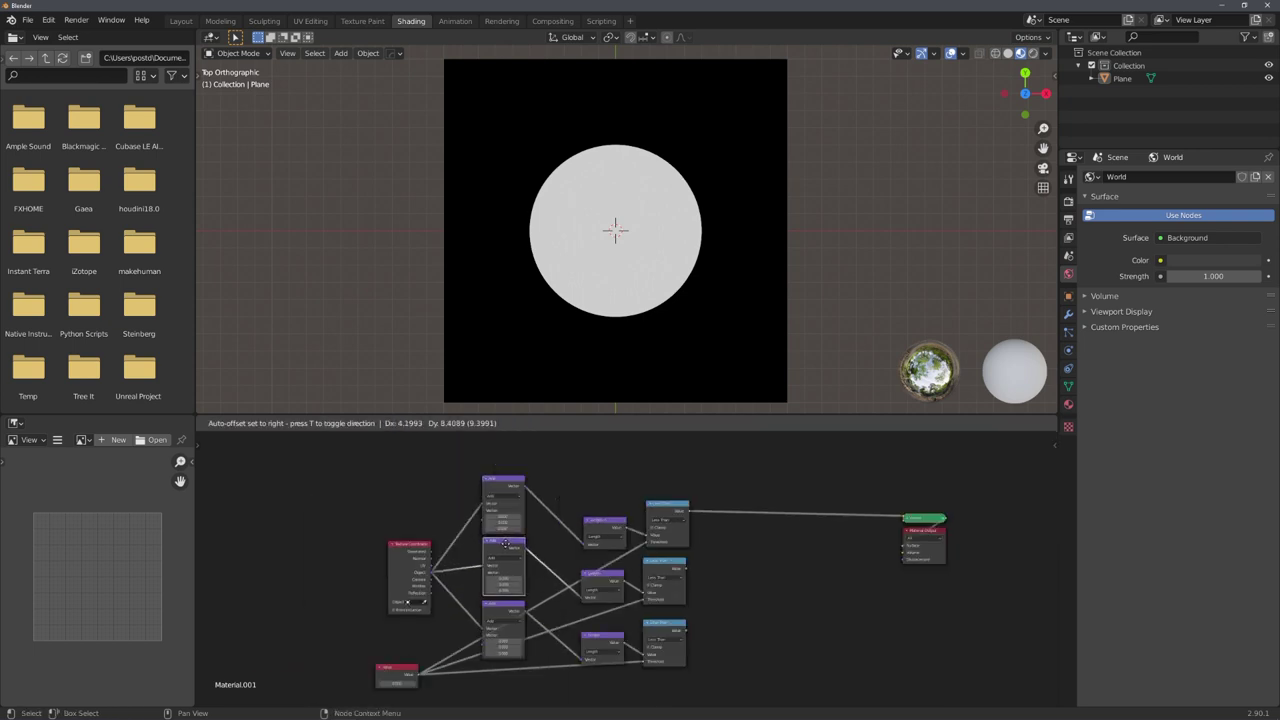
pyautogui.click(505, 545)
# Step: Duplicate the first Less Than node, set the copy to Add, and feed it the first and second Less Than values
pyautogui.scroll(1, 643, 308)
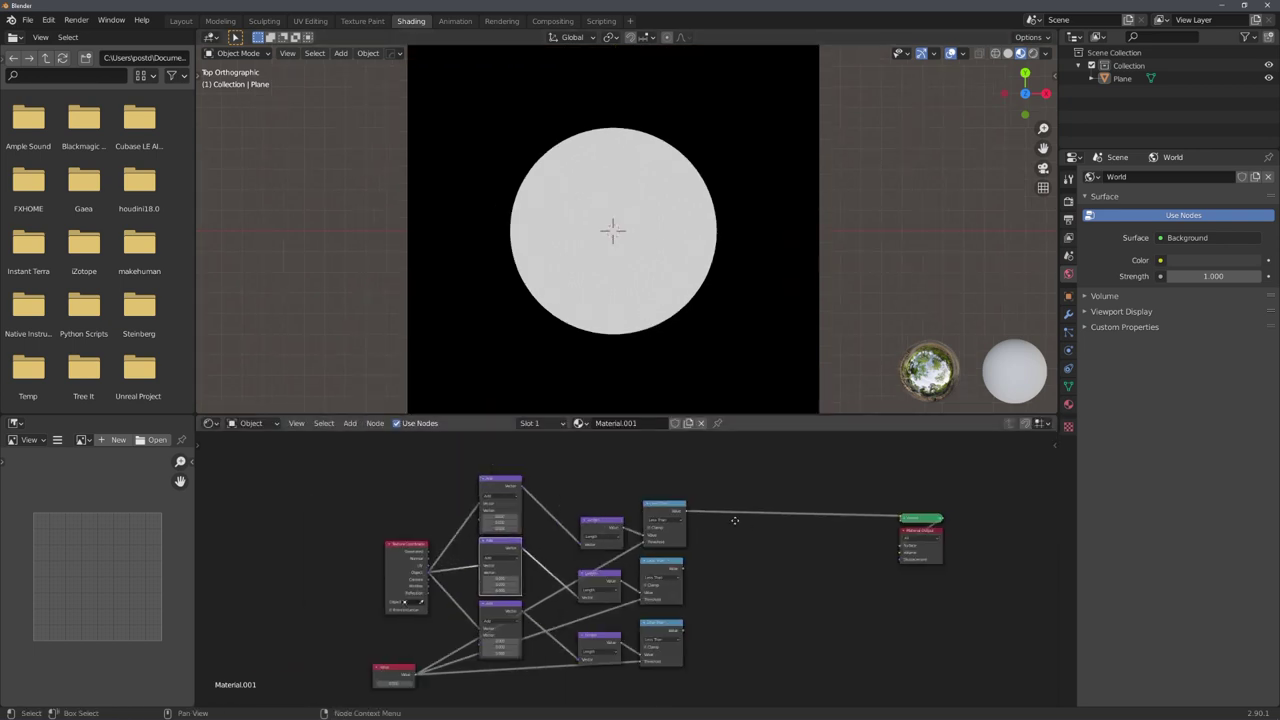
pyautogui.scroll(2, 597, 514)
pyautogui.click(570, 519)
pyautogui.hotkey('shift', 'd')
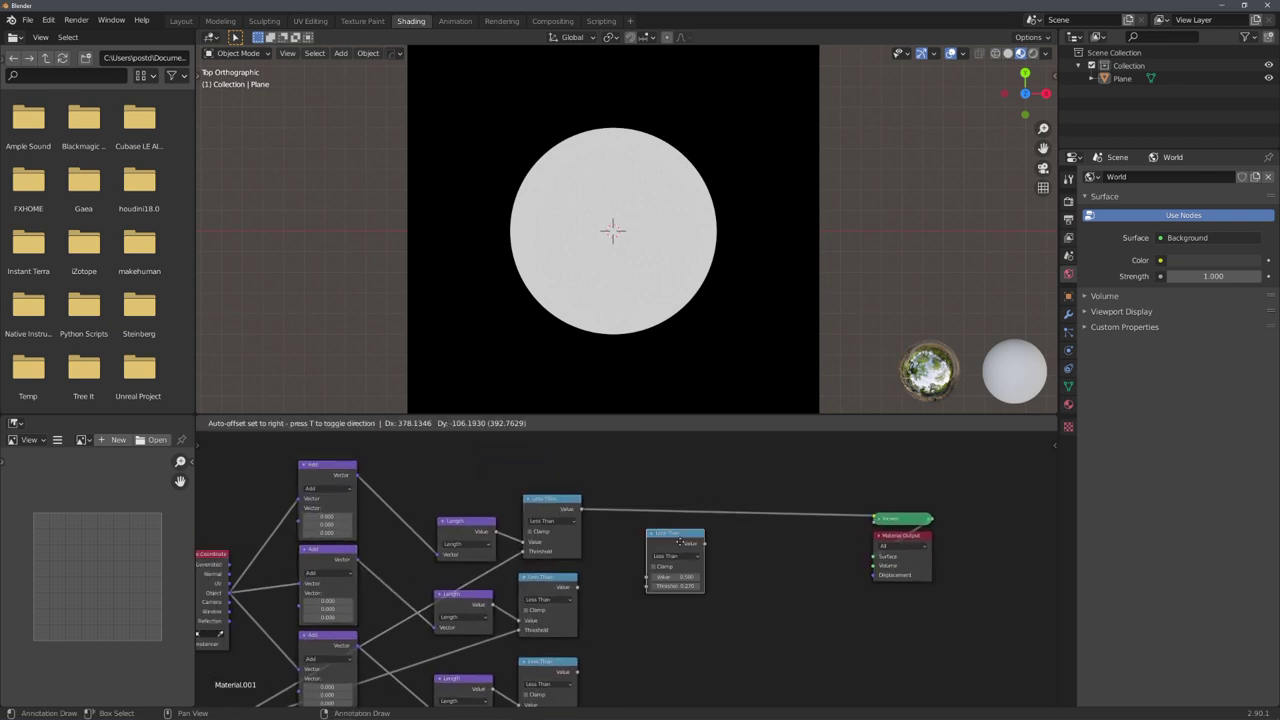
pyautogui.click(690, 550)
pyautogui.scroll(2, 623, 578)
pyautogui.moveTo(565, 487); pyautogui.dragTo(653, 575)
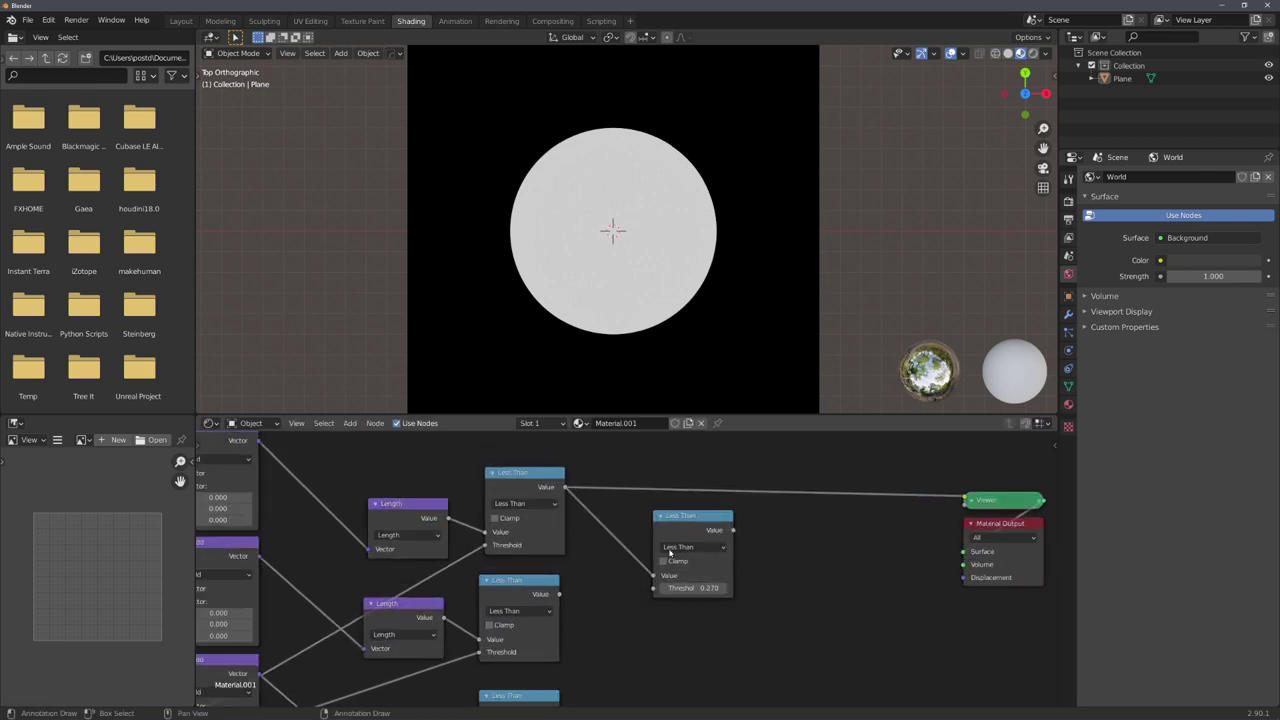
pyautogui.click(693, 547)
pyautogui.click(690, 403)
pyautogui.moveTo(560, 594); pyautogui.dragTo(653, 588)
pyautogui.moveTo(712, 539); pyautogui.dragTo(679, 538)
# Step: Duplicate the math Add node to combine its sum with the third Less Than value, and enable Clamp on the previewed copy
pyautogui.hotkey('shift', 'd')
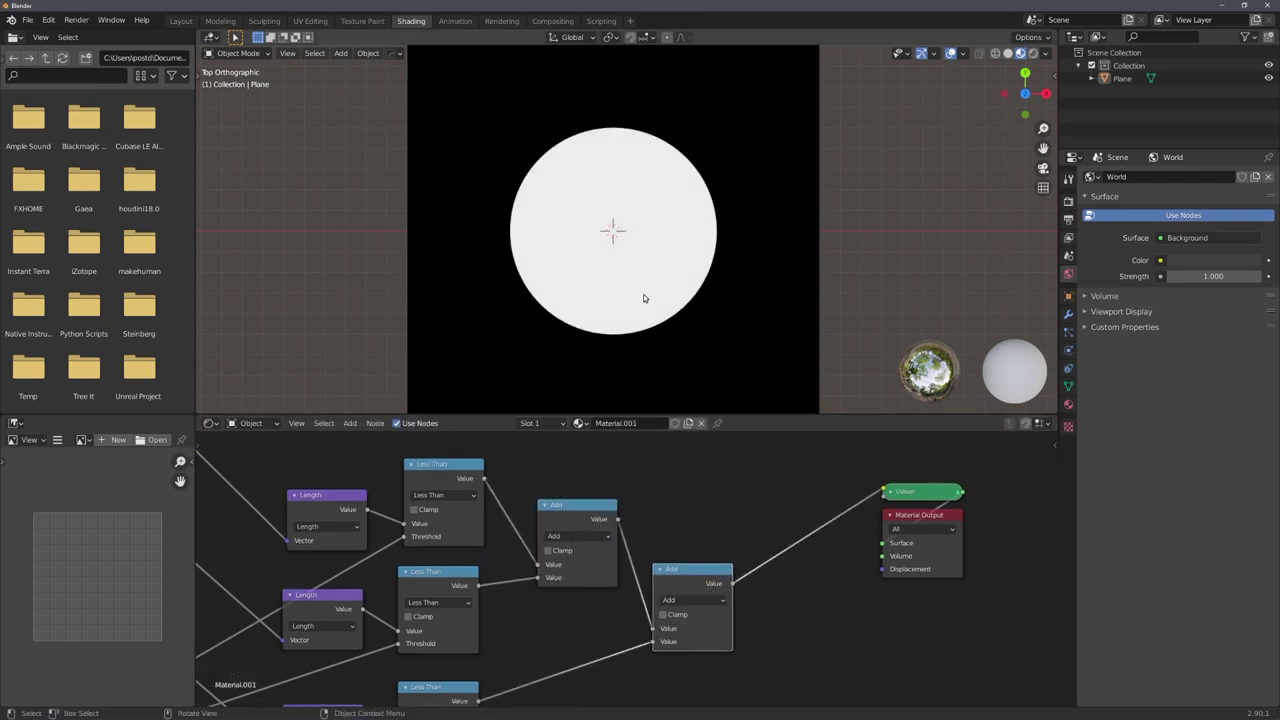
pyautogui.scroll(-1, 669, 173)
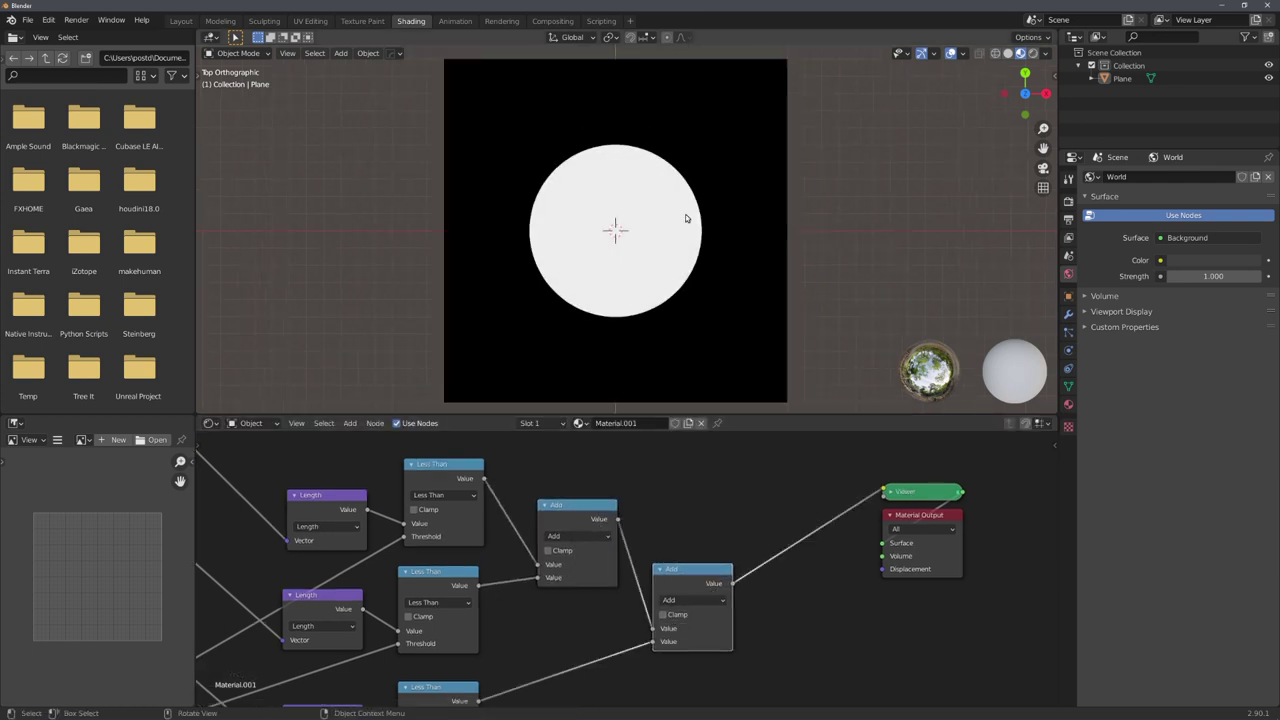
pyautogui.moveTo(687, 589); pyautogui.dragTo(699, 569)
pyautogui.click(675, 595)
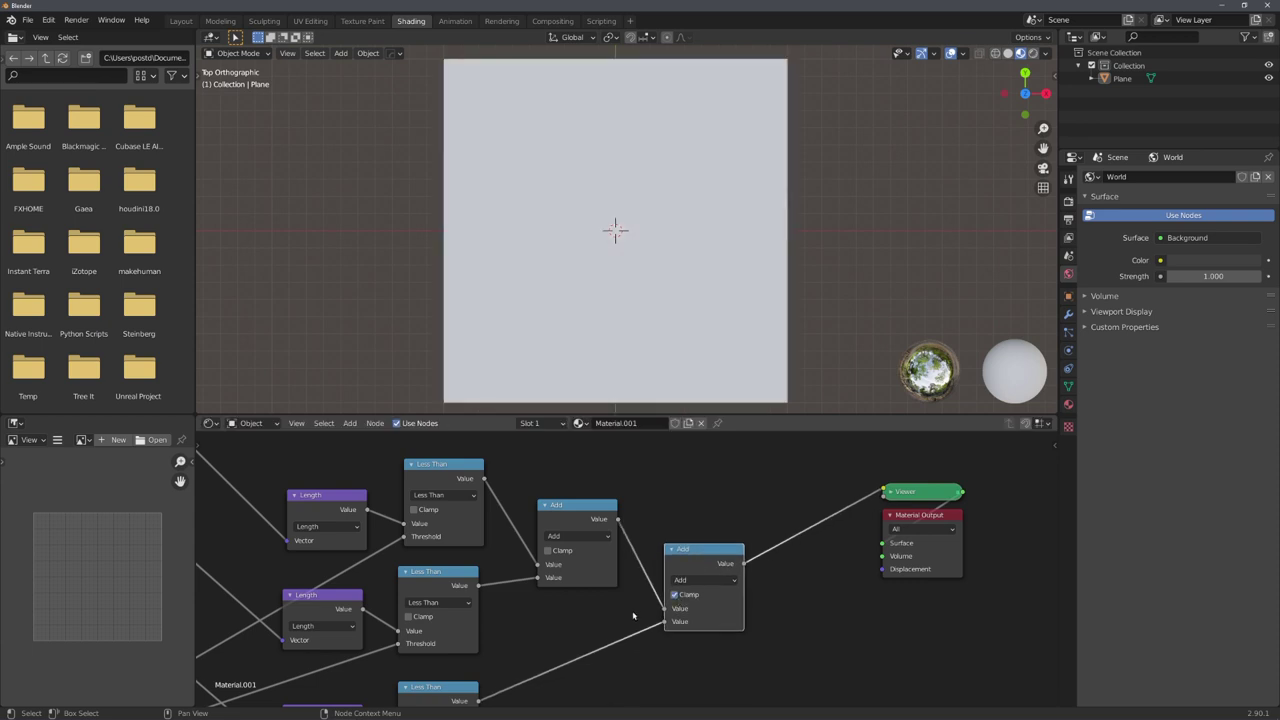
pyautogui.scroll(2, 647, 234)
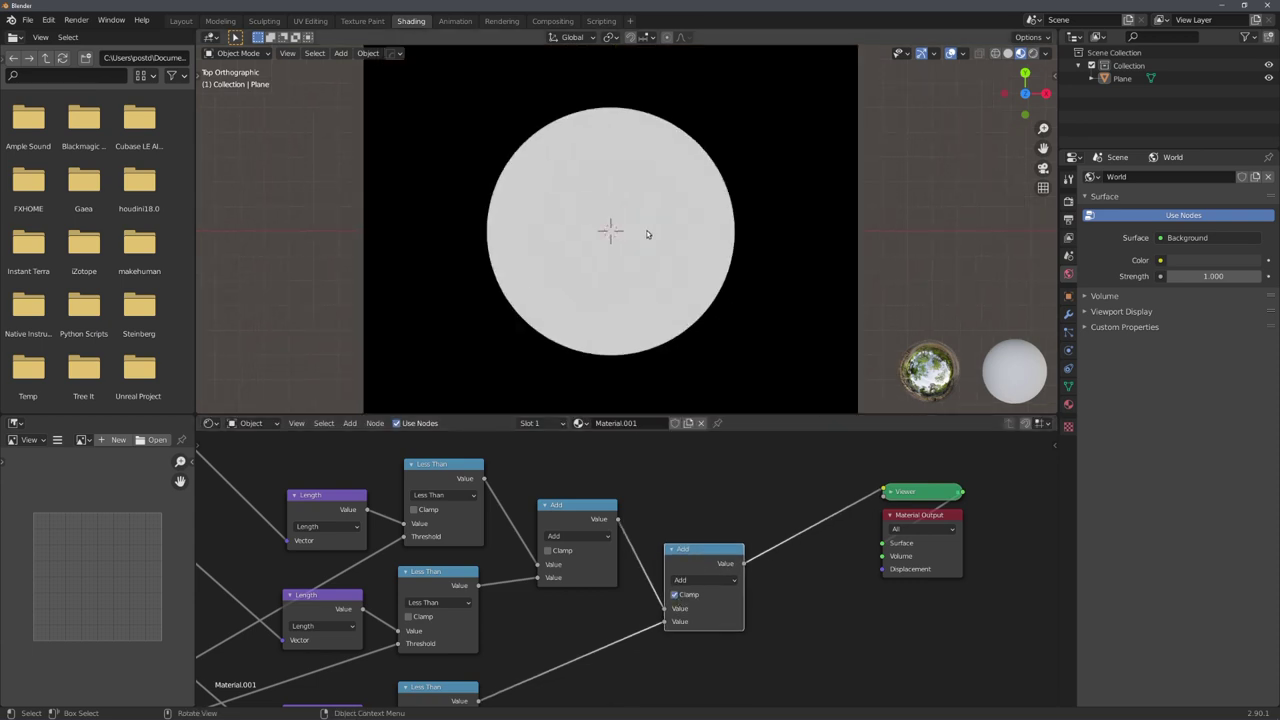
pyautogui.scroll(-2, 647, 234)
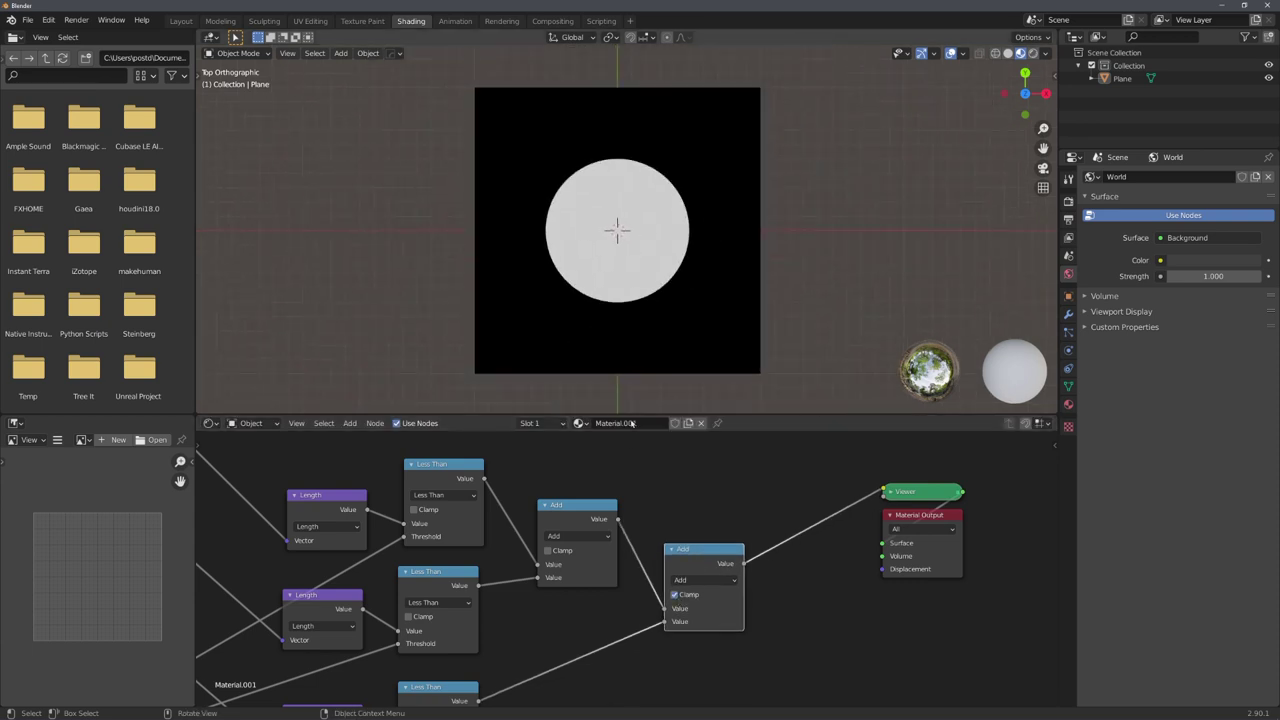
# Step: Offset the circles through their vector Add nodes, placing them at the plane's upper right, upper left and lower centre
pyautogui.moveTo(522, 547); pyautogui.dragTo(495, 559)
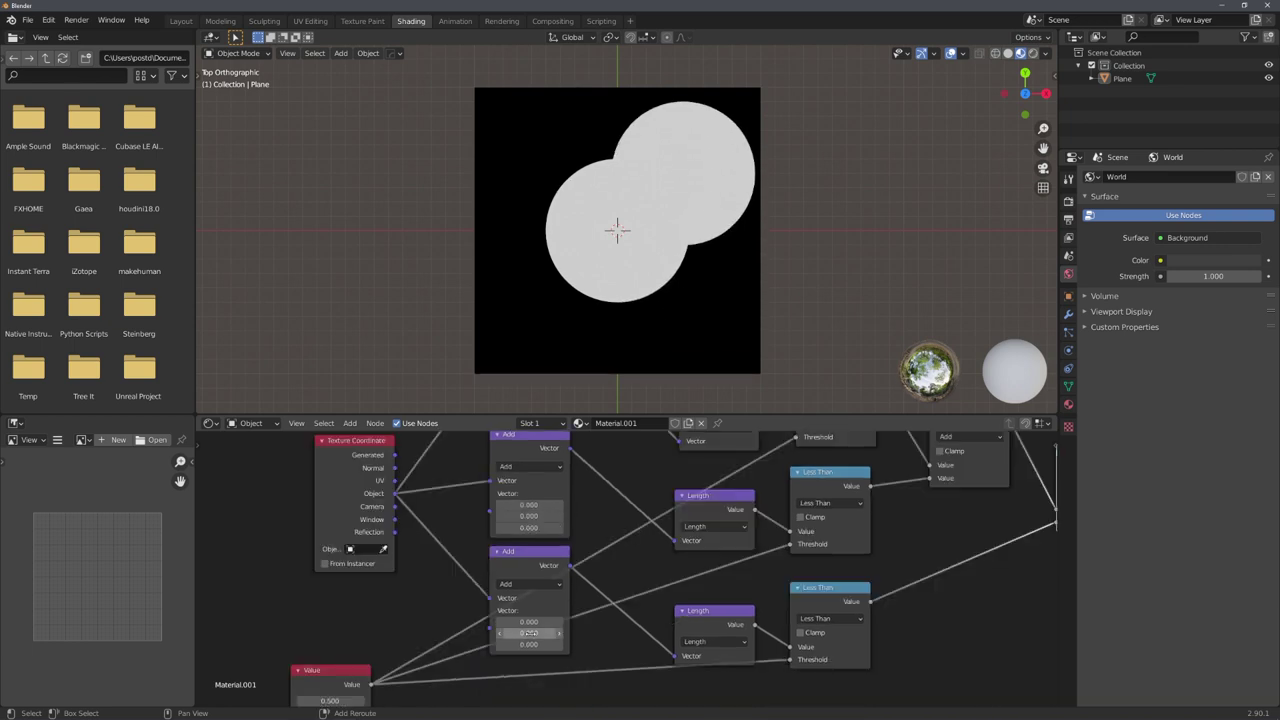
pyautogui.moveTo(529, 633); pyautogui.dragTo(537, 633)
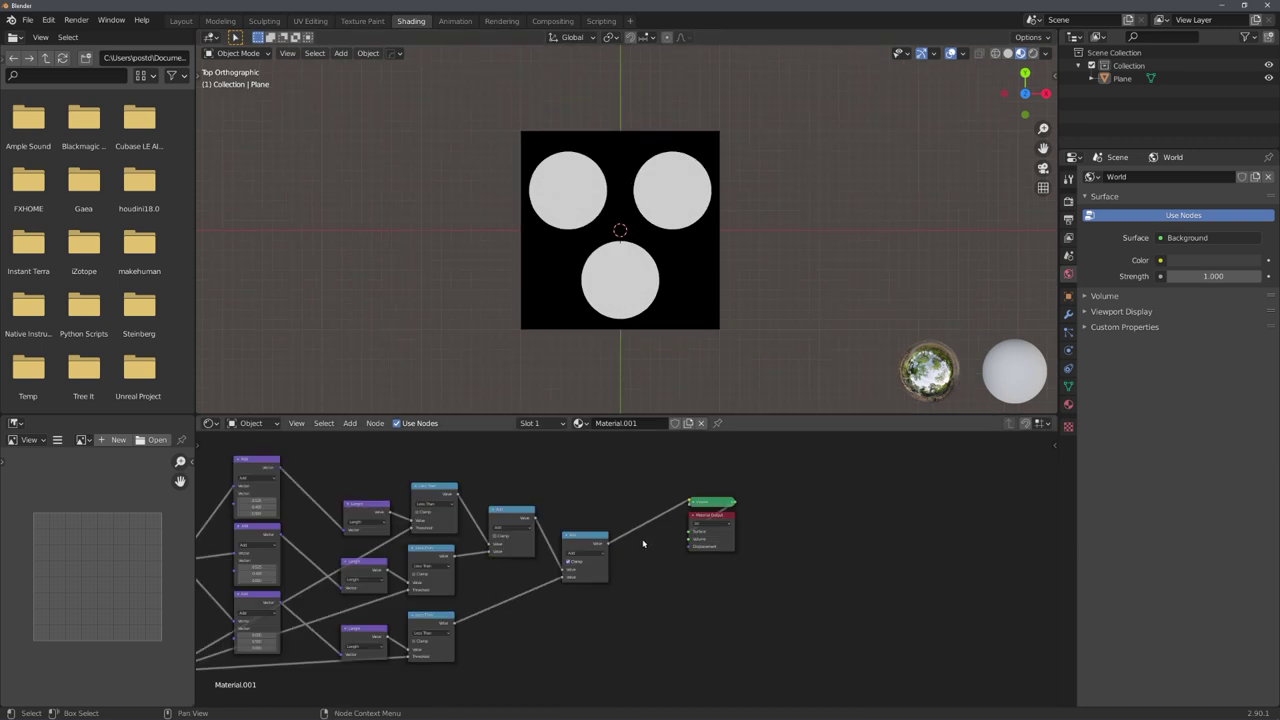
# Step: Add an RGB node above the network and duplicate it twice, stacking the three nodes vertically
pyautogui.scroll(4, 621, 496)
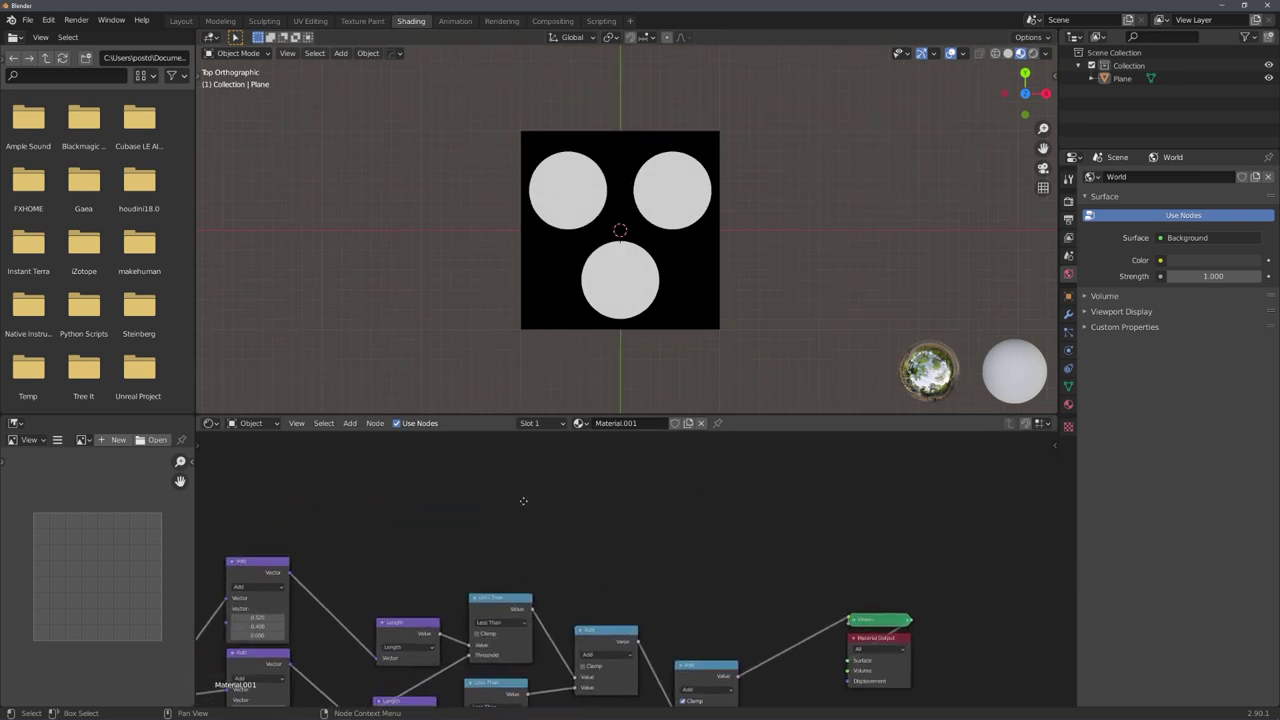
pyautogui.hotkey('shift', 'a')
pyautogui.write('rgb')
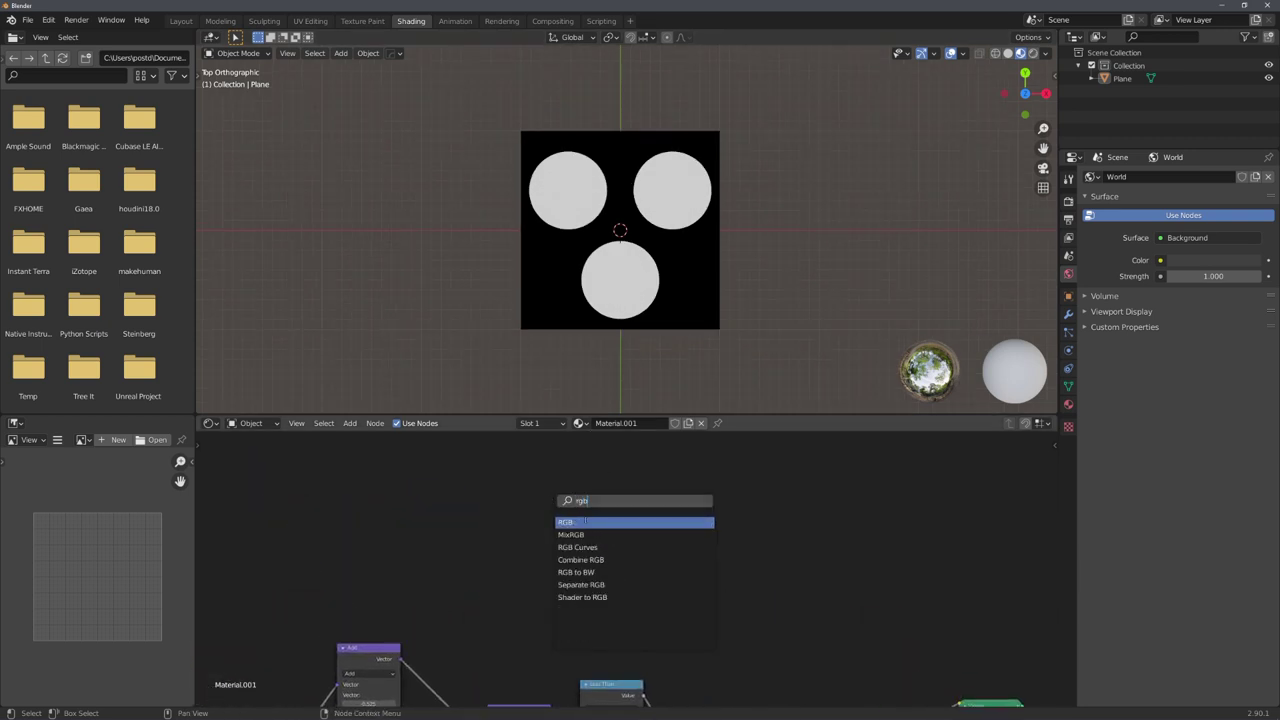
pyautogui.press('Return')
pyautogui.click(585, 456)
pyautogui.hotkey('shift', 'd')
pyautogui.click(583, 541)
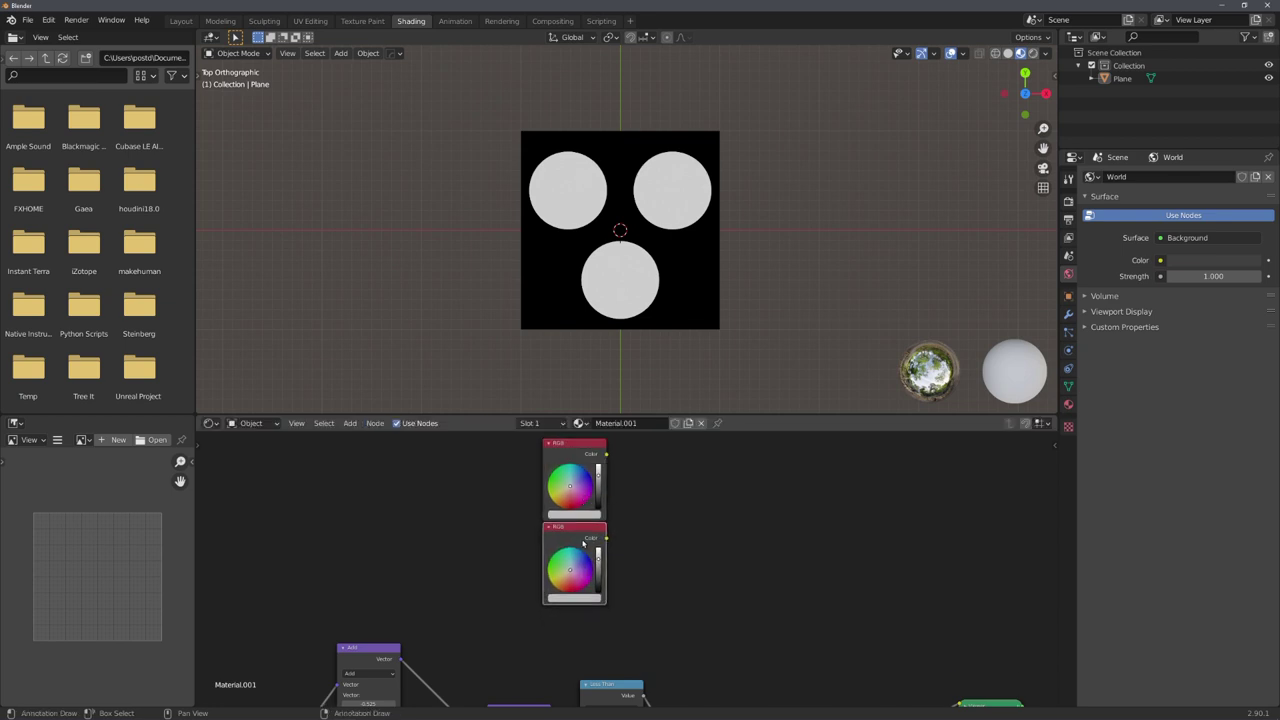
pyautogui.hotkey('shift', 'd')
pyautogui.click(584, 626)
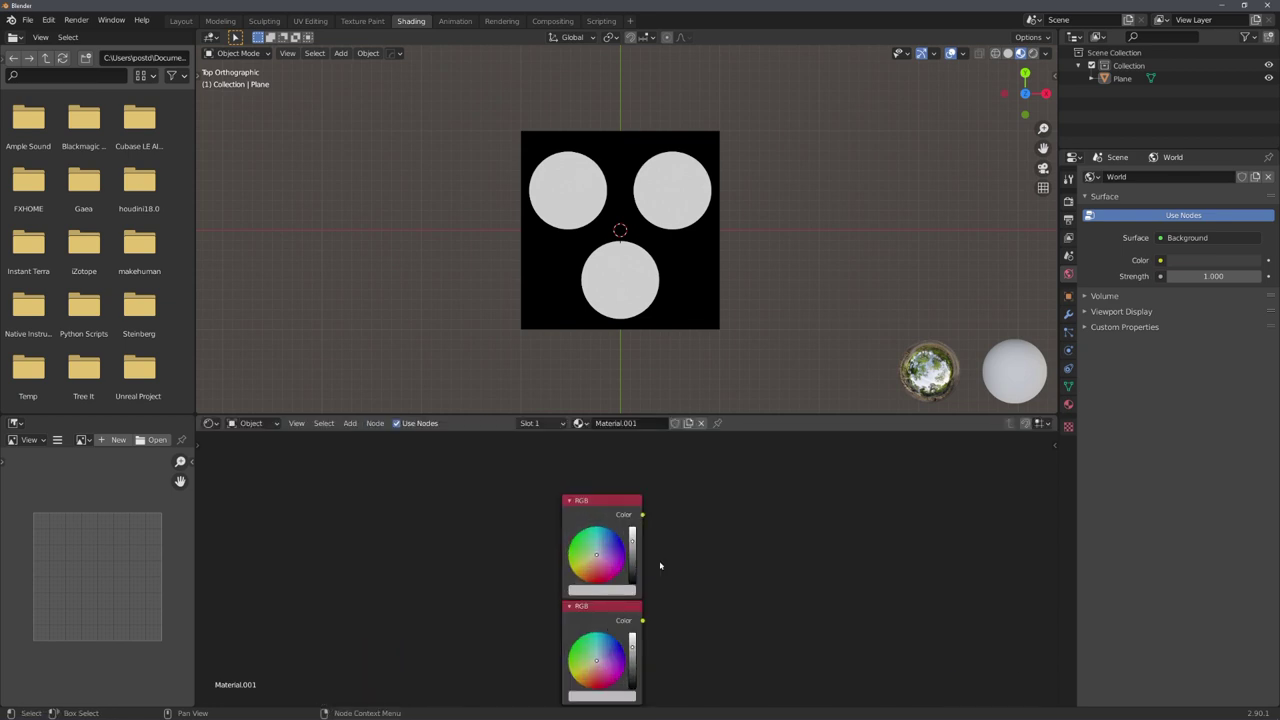
# Step: Set the first RGB node's colour to hex 0000FF
pyautogui.scroll(2, 618, 592)
pyautogui.click(618, 598)
pyautogui.click(656, 503)
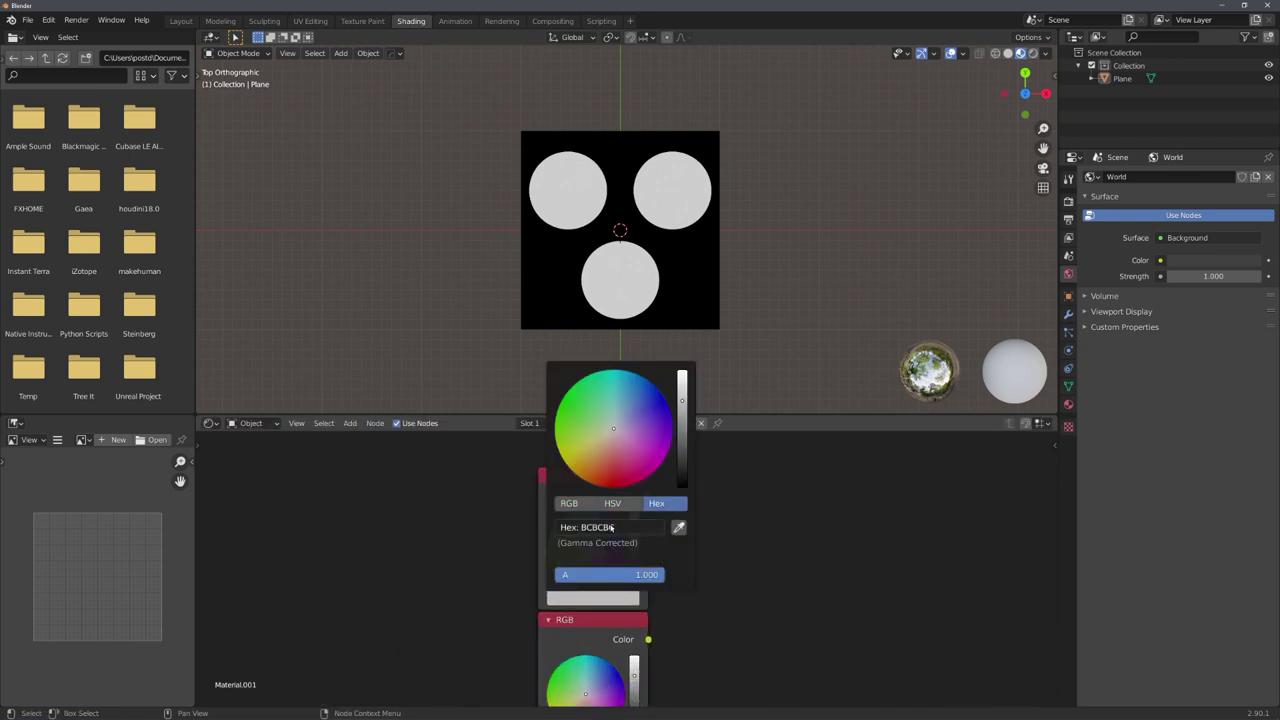
pyautogui.click(611, 527)
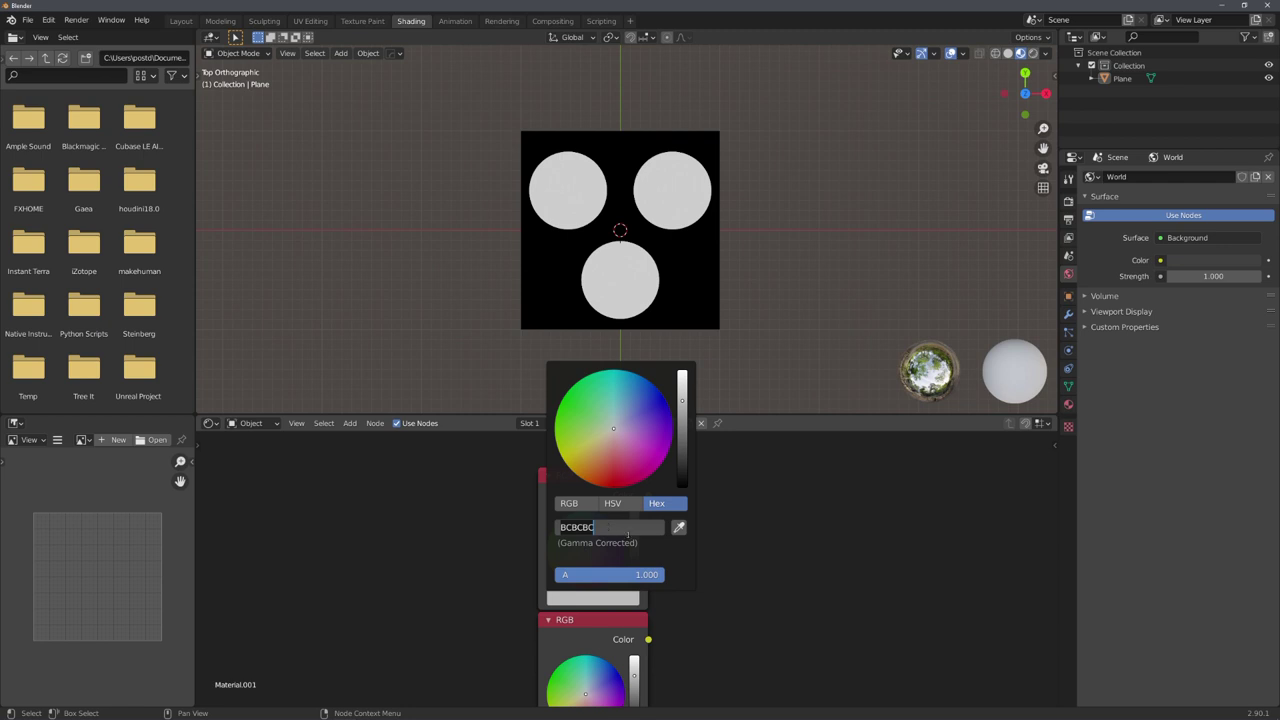
pyautogui.write('0000ff')
pyautogui.press('Return')
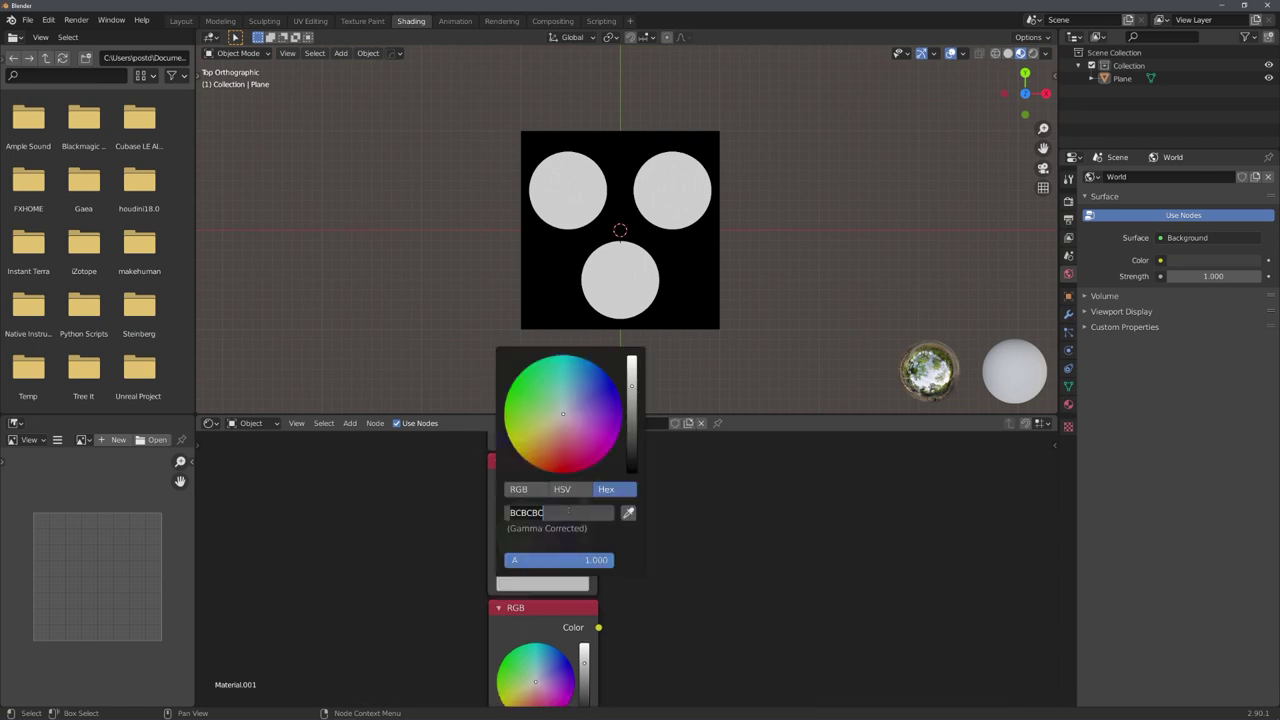
# Step: Set the second RGB node's colour to hex 00FF00 and the third RGB node's to FF0000
pyautogui.write('00ff00')
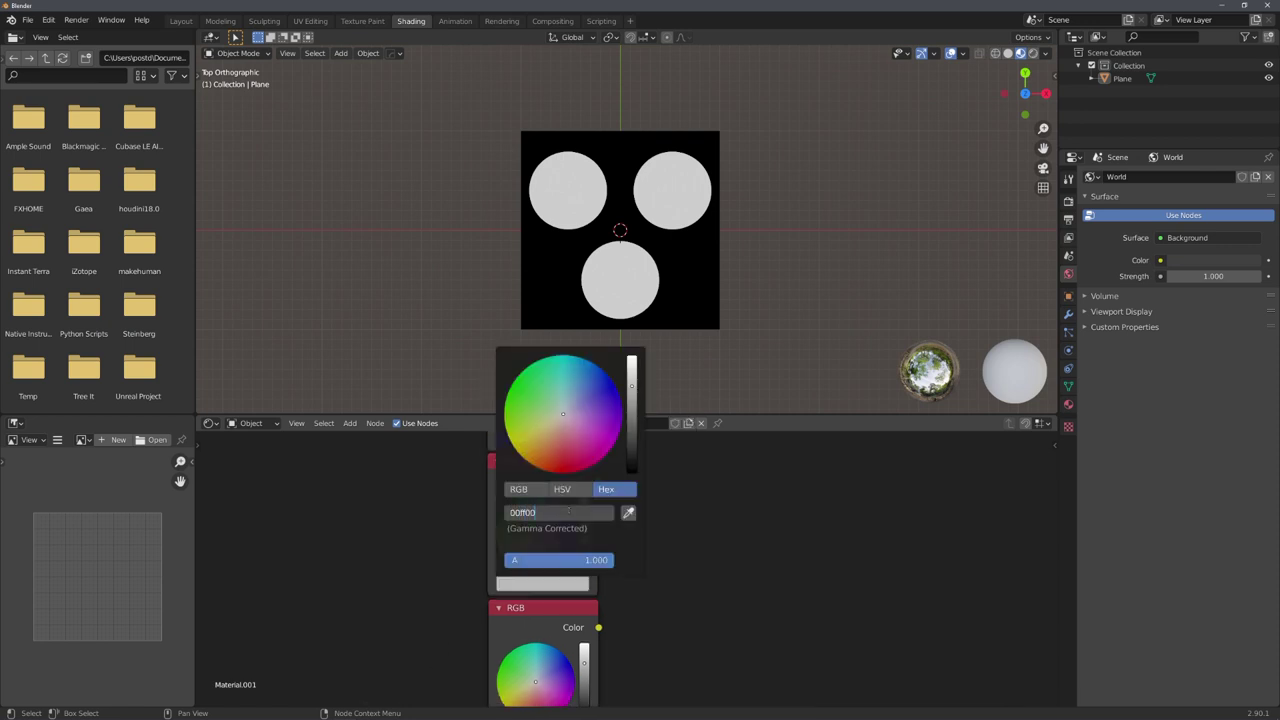
pyautogui.press('Return')
pyautogui.moveTo(415, 531); pyautogui.dragTo(403, 430, button='middle')
pyautogui.click(534, 626)
pyautogui.click(552, 559)
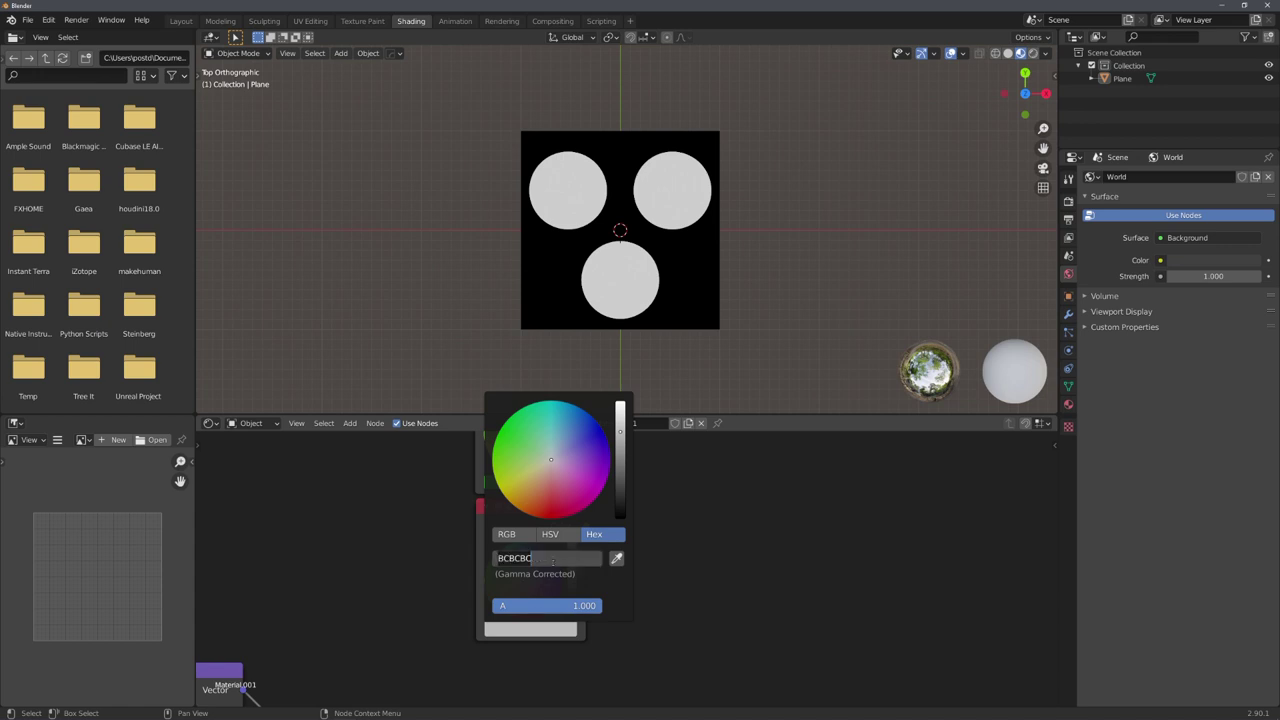
pyautogui.write('ff0000')
pyautogui.press('Return')
# Step: Add a MixRGB node in the free space between the RGB nodes and the material output
pyautogui.scroll(-5, 465, 558)
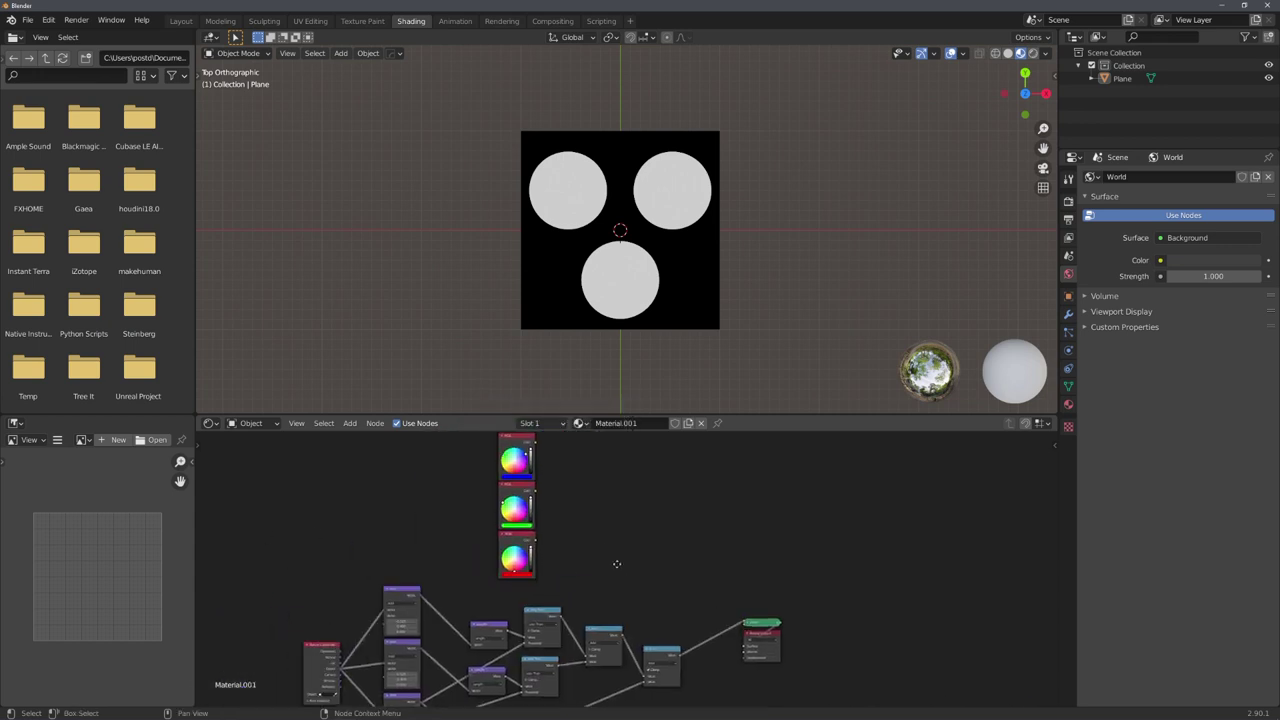
pyautogui.moveTo(617, 564); pyautogui.dragTo(578, 551, button='middle')
pyautogui.hotkey('shift', 'a')
pyautogui.click(574, 526)
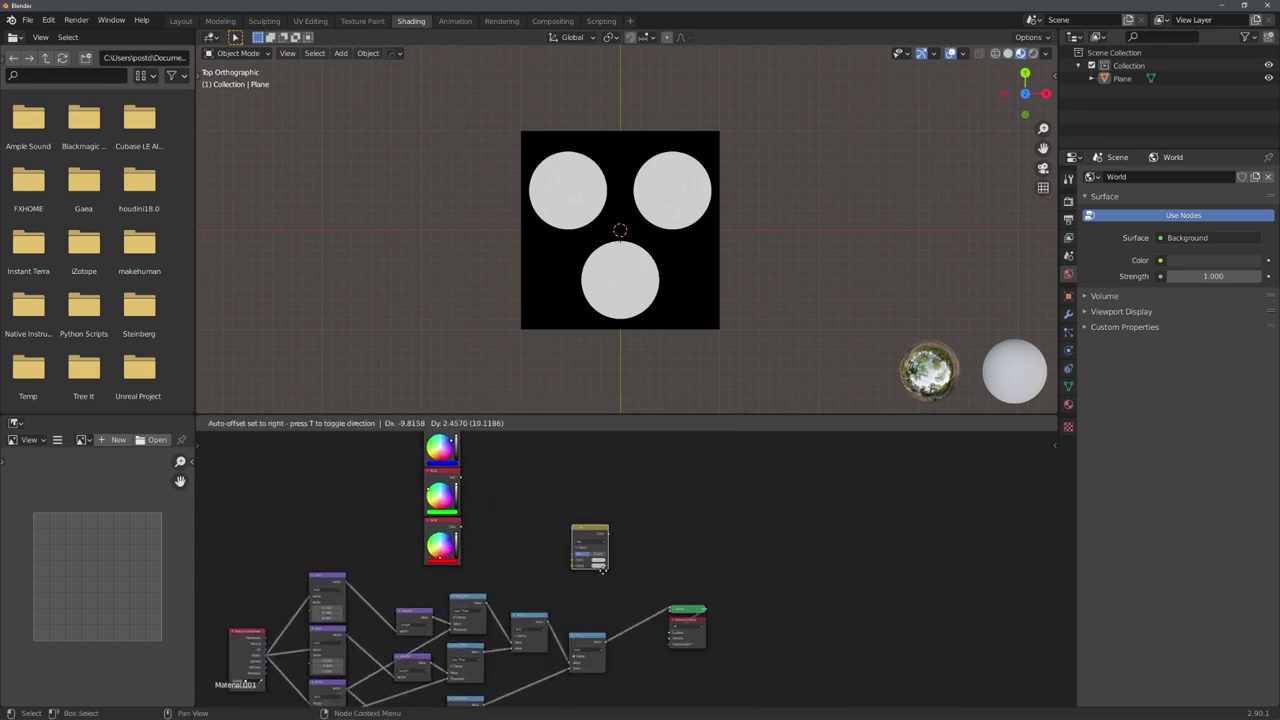
pyautogui.click(566, 568)
# Step: Connect the first Less Than to the Mix node's Fac and blue to Color2, with Color1 black, and preview the mix
pyautogui.scroll(2, 575, 555)
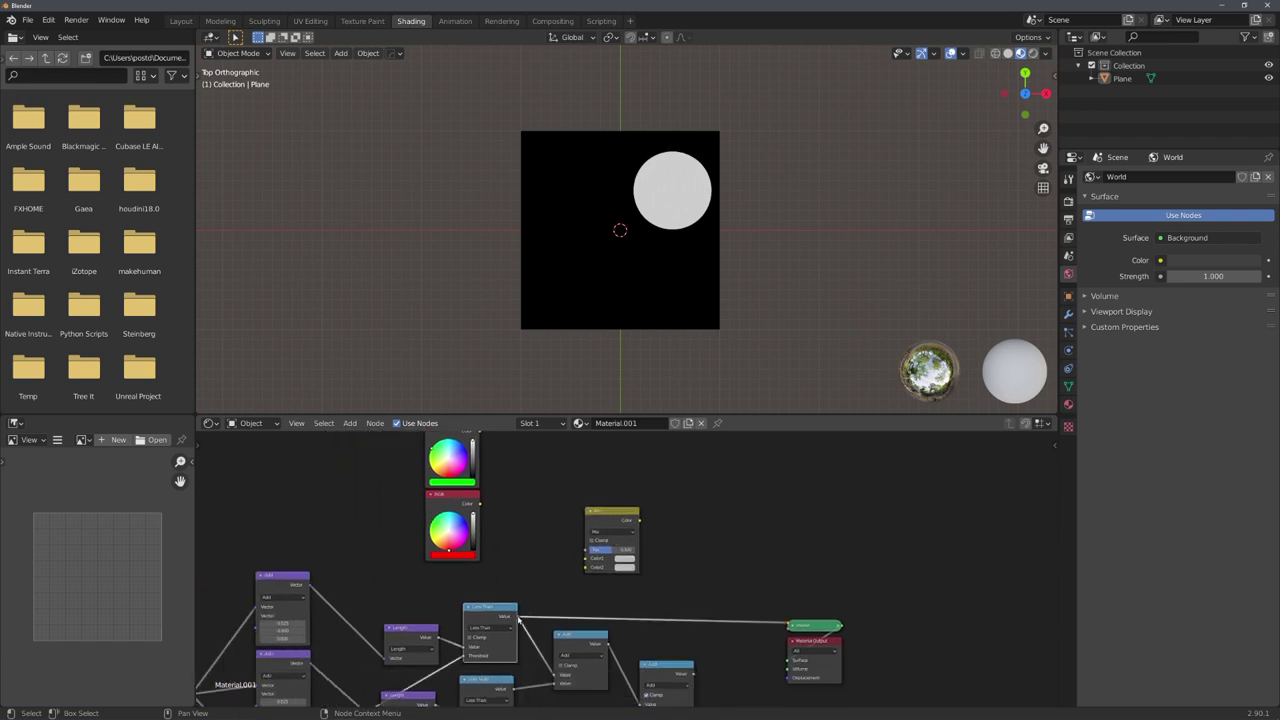
pyautogui.moveTo(518, 618); pyautogui.dragTo(587, 552)
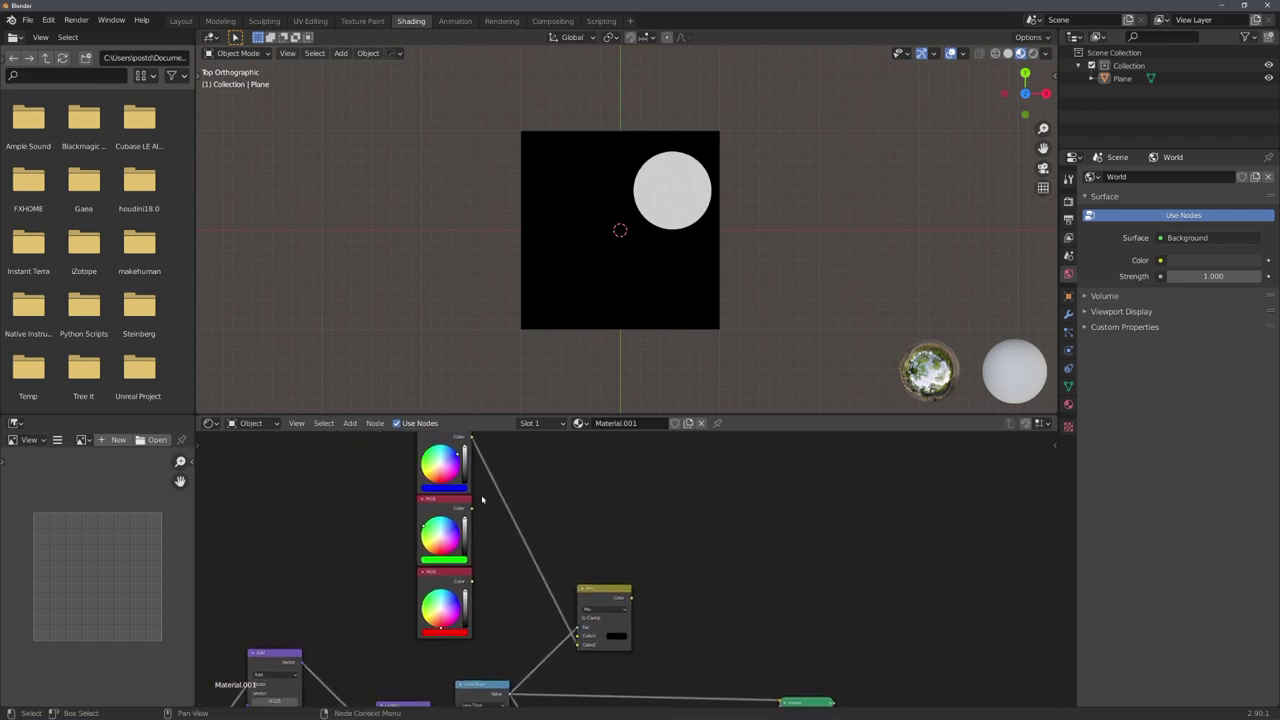
pyautogui.keyDown('ctrl'); pyautogui.keyDown('shift'); pyautogui.click(609, 599); pyautogui.keyUp('shift'); pyautogui.keyUp('ctrl')
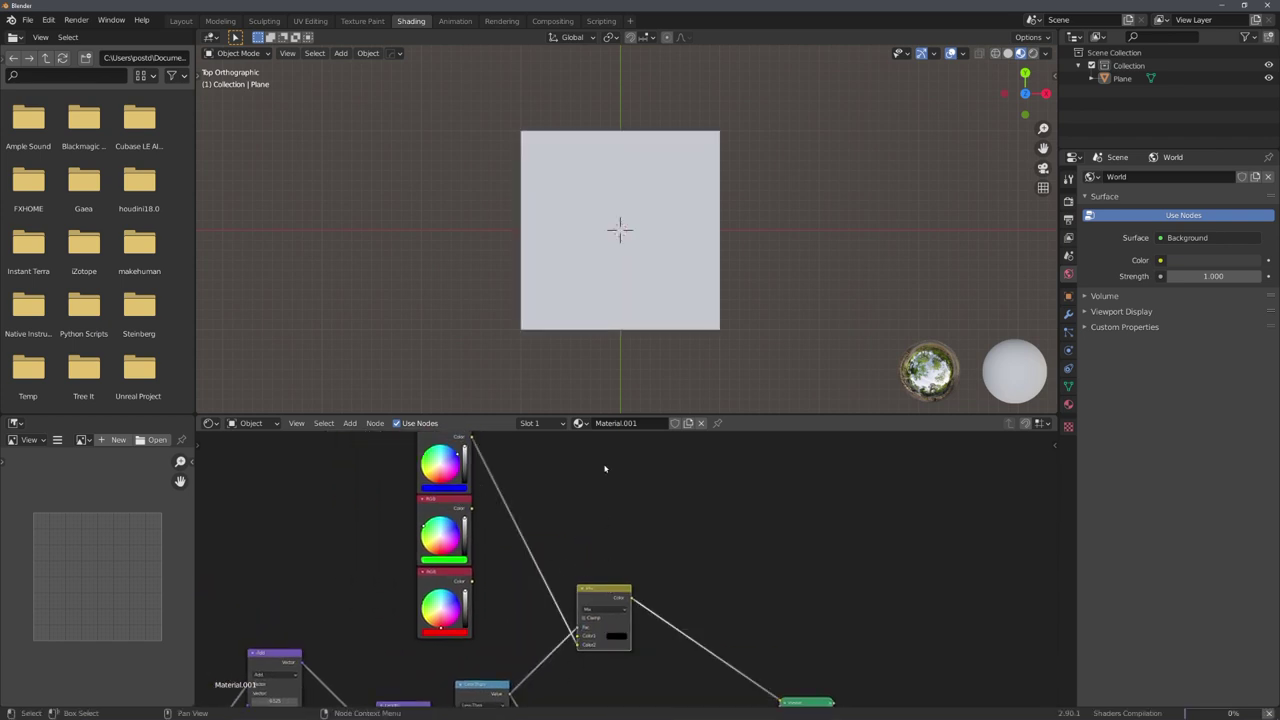
pyautogui.moveTo(678, 549); pyautogui.dragTo(643, 471, button='middle')
pyautogui.press('g')
pyautogui.click(616, 480)
# Step: Duplicate the Mix node after the first, wiring the first mix to Color1, green to Color2 and the second Less Than to Fac
pyautogui.hotkey('shift', 'd')
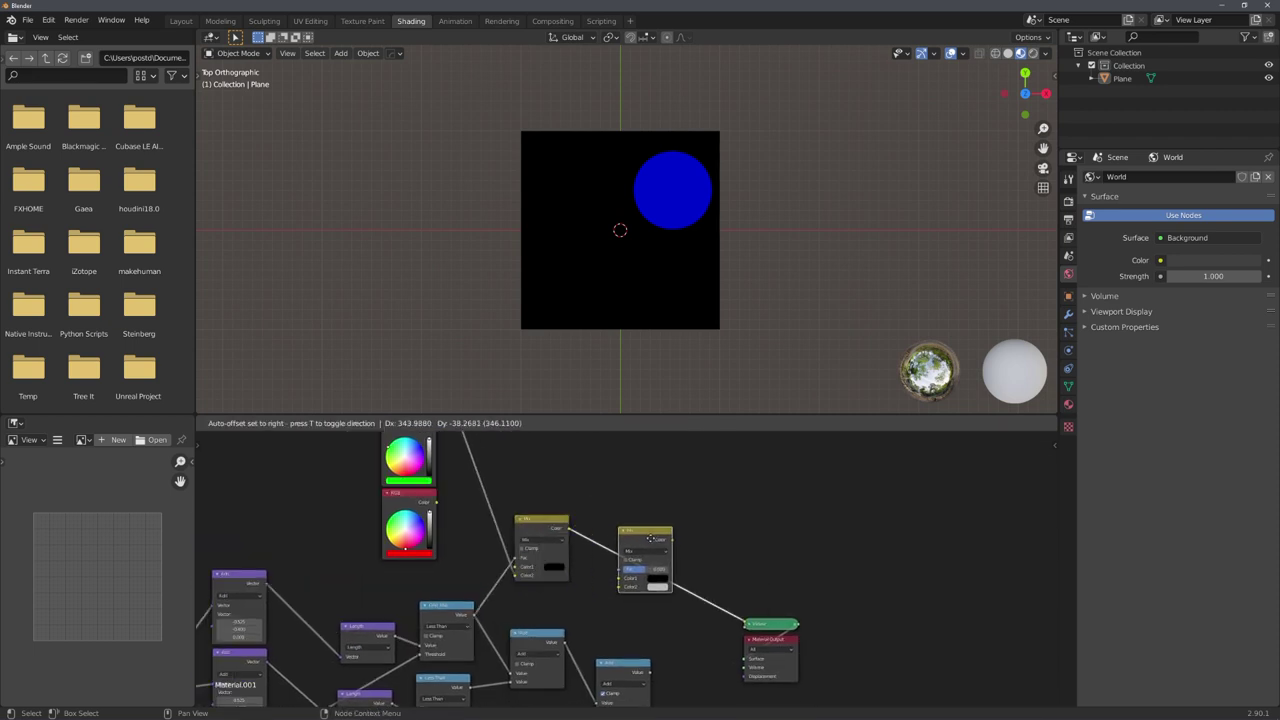
pyautogui.click(722, 493)
pyautogui.moveTo(616, 603); pyautogui.dragTo(617, 603)
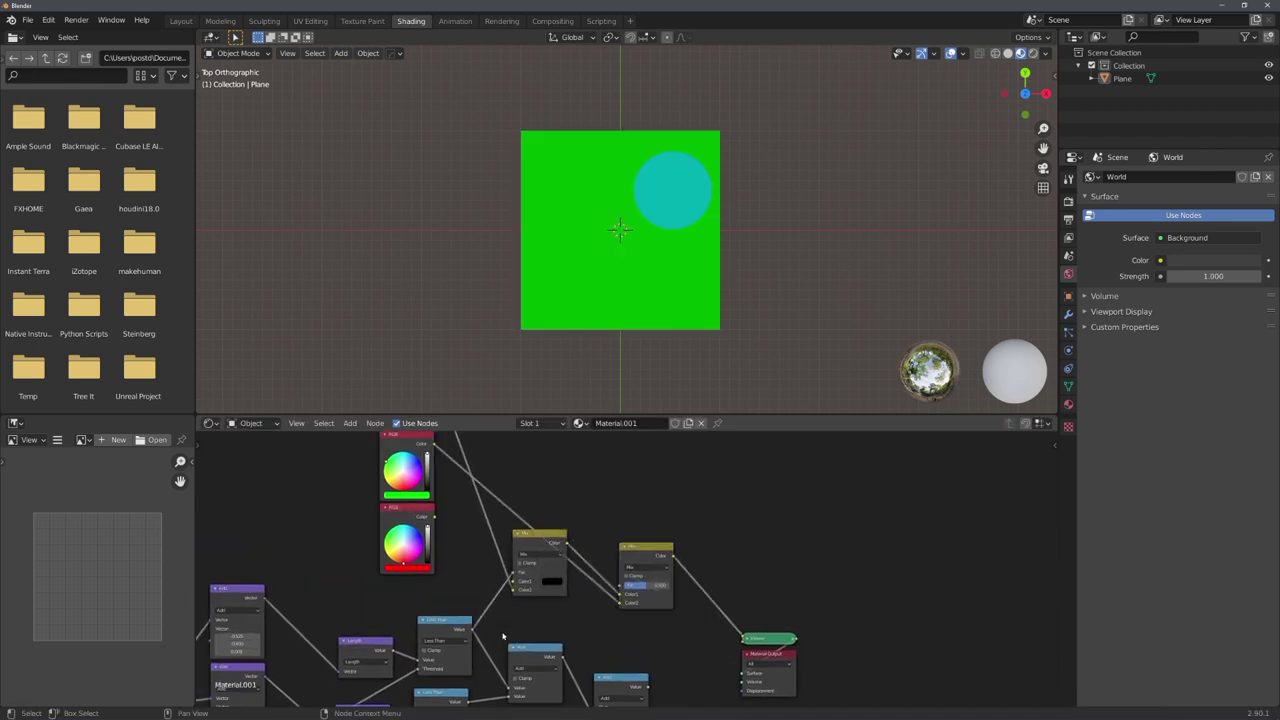
pyautogui.moveTo(617, 603); pyautogui.dragTo(611, 530, button='middle')
pyautogui.moveTo(463, 627); pyautogui.dragTo(613, 518)
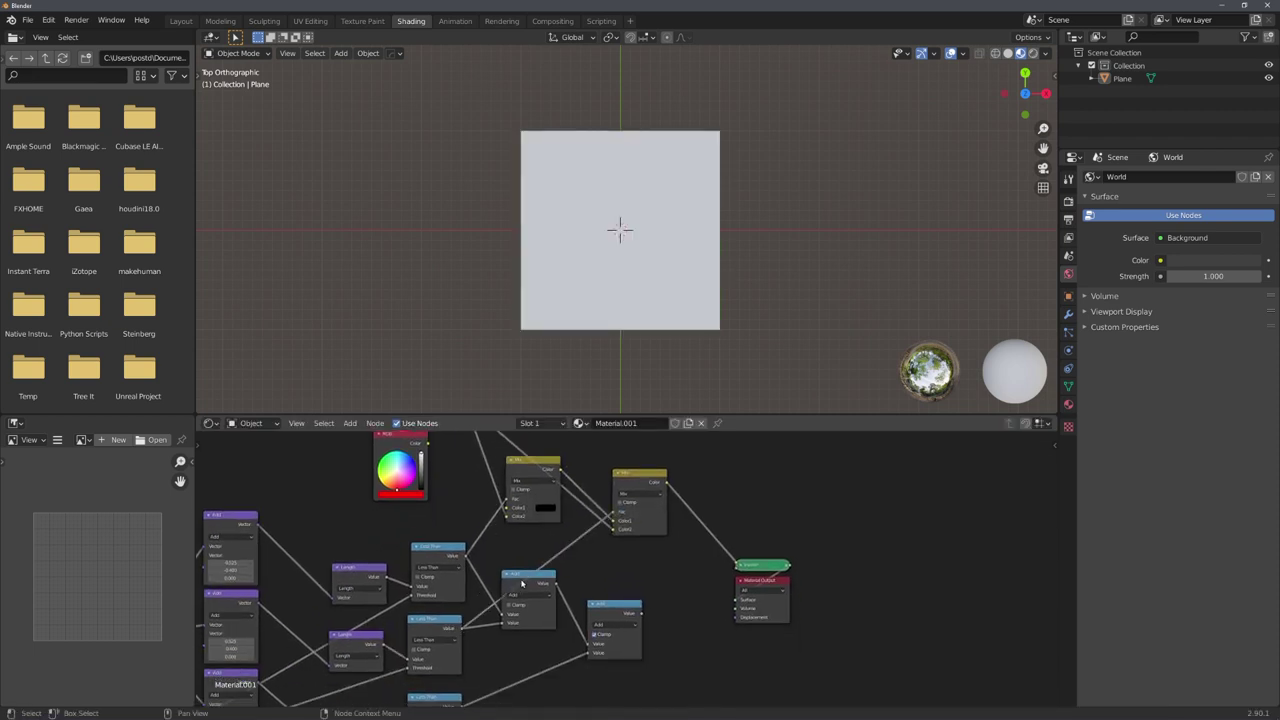
pyautogui.scroll(2, 590, 345)
pyautogui.scroll(1, 569, 536)
pyautogui.scroll(1, 569, 535)
pyautogui.moveTo(518, 470)
pyautogui.mouseDown()
pyautogui.moveTo(517, 492)
pyautogui.moveTo(505, 475)
pyautogui.mouseUp()
pyautogui.moveTo(630, 492); pyautogui.dragTo(602, 486)
# Step: Duplicate the Mix node again, wiring the second mix to Color1, red to Color2 and the third Less Than to Fac
pyautogui.moveTo(619, 514); pyautogui.dragTo(526, 472, button='middle')
pyautogui.hotkey('shift', 'd')
pyautogui.click(665, 503)
pyautogui.scroll(-5, 520, 549)
pyautogui.moveTo(520, 549); pyautogui.dragTo(596, 542, button='middle')
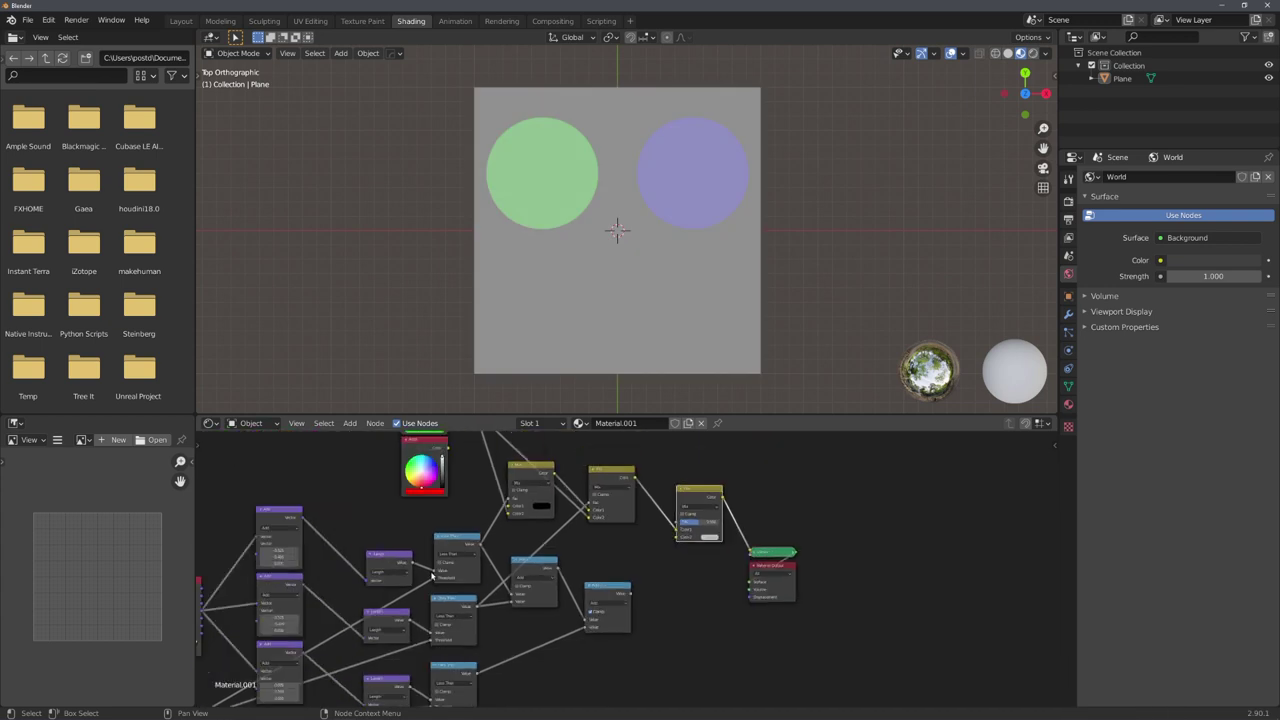
pyautogui.moveTo(478, 664); pyautogui.dragTo(673, 523)
pyautogui.moveTo(560, 475); pyautogui.dragTo(530, 561, button='middle')
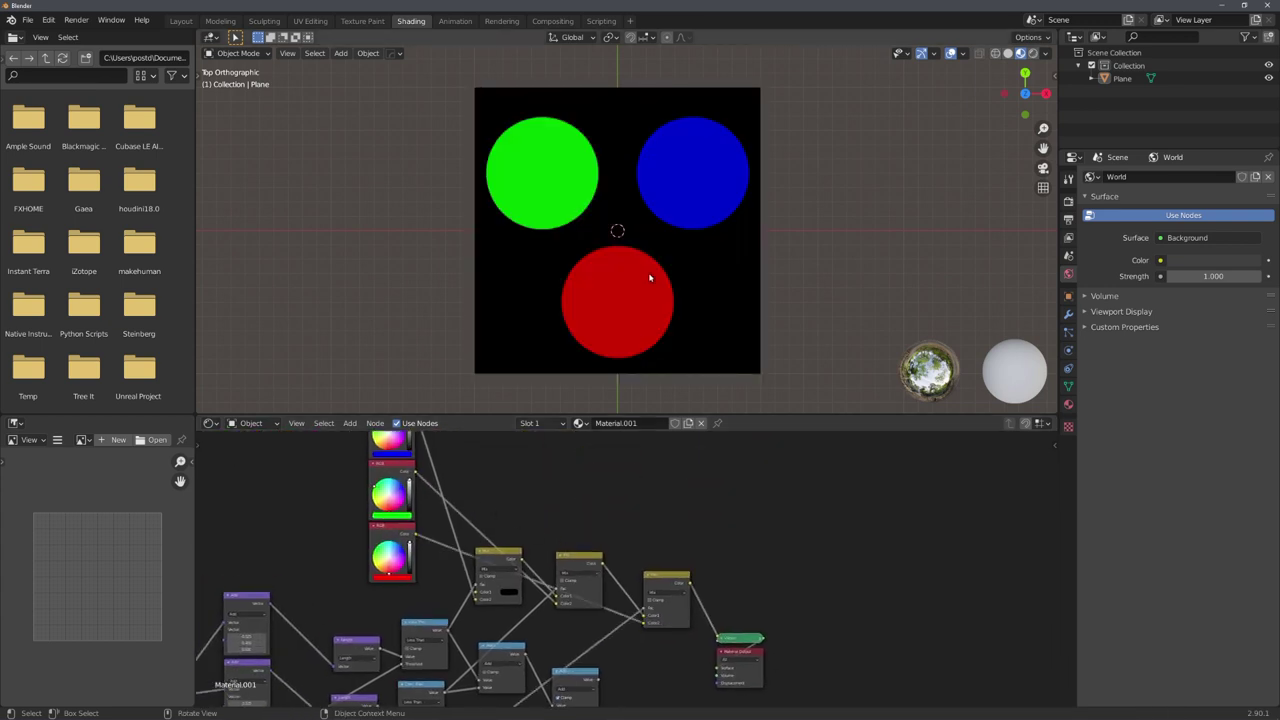
# Step: Box-select the circle, math, colour and mix nodes of the network
pyautogui.scroll(-4, 651, 277)
pyautogui.scroll(-6, 584, 541)
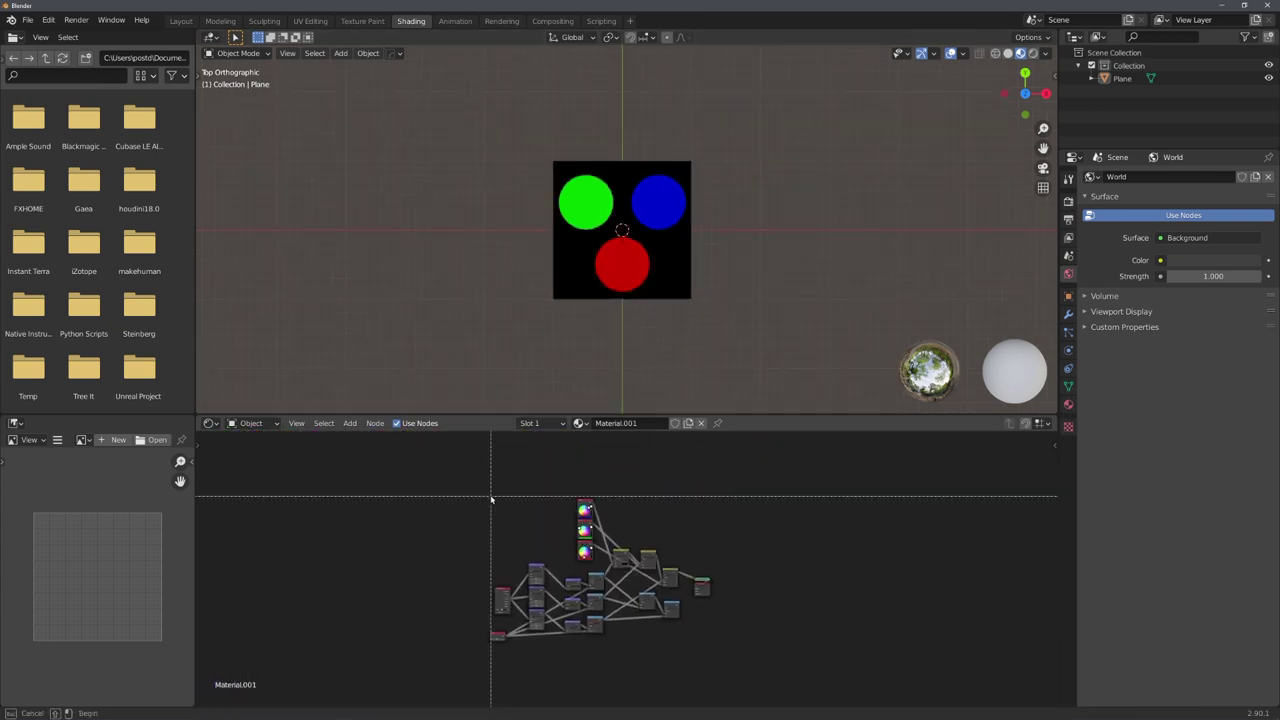
pyautogui.moveTo(469, 486); pyautogui.dragTo(680, 674)
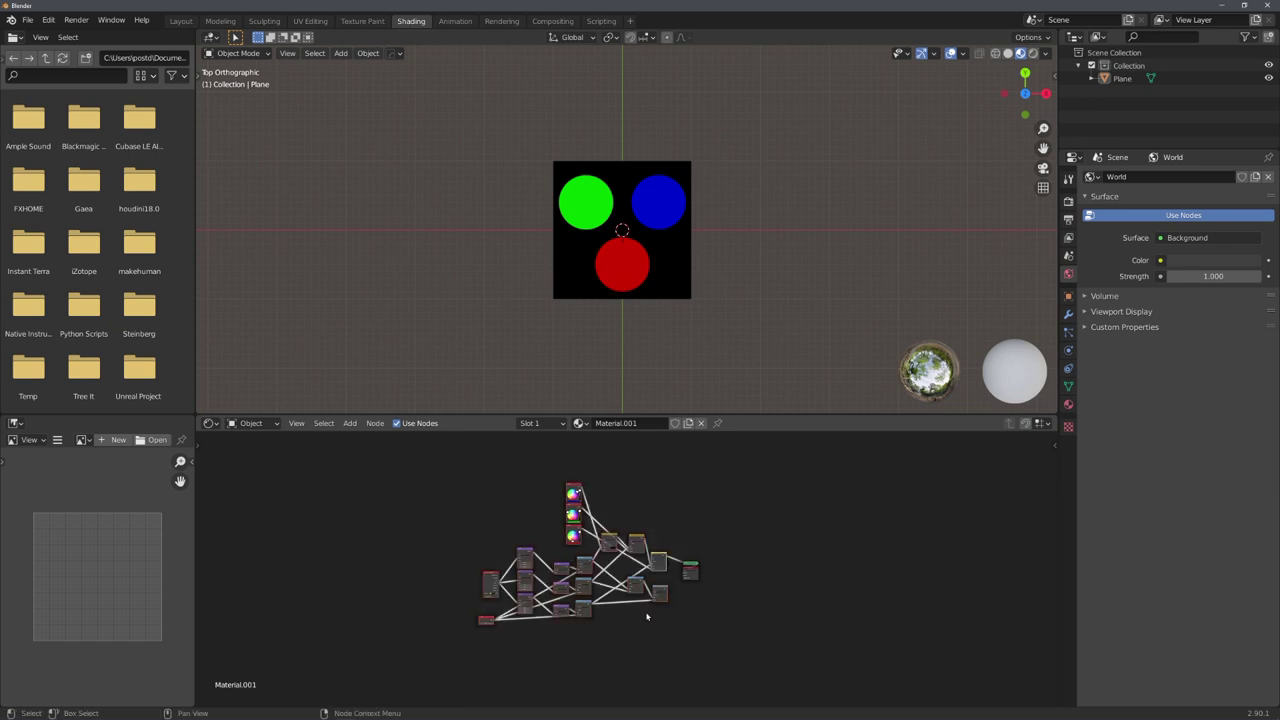
# Step: Group the selected shader nodes and expose the final Add node's Value as a second group output besides Color
pyautogui.press('g')
pyautogui.click(611, 582)
pyautogui.scroll(8, 703, 588)
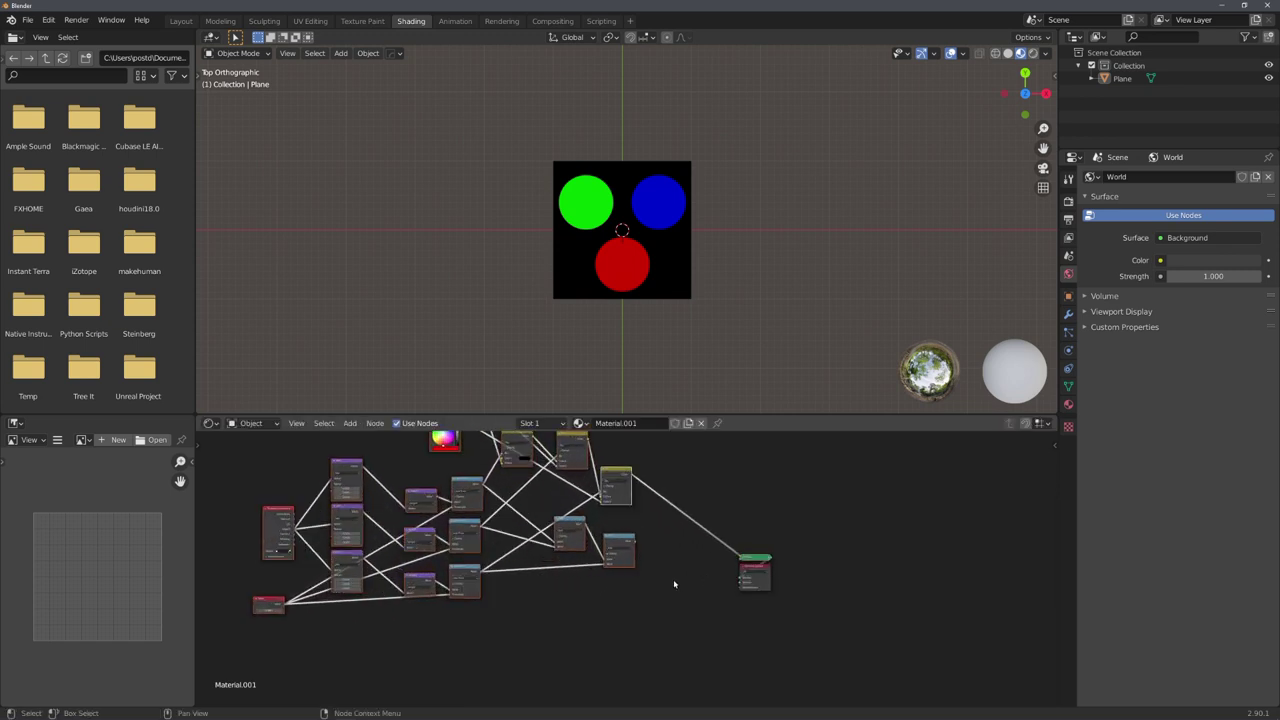
pyautogui.hotkey('ctrl', 'g')
pyautogui.moveTo(630, 631); pyautogui.dragTo(651, 496)
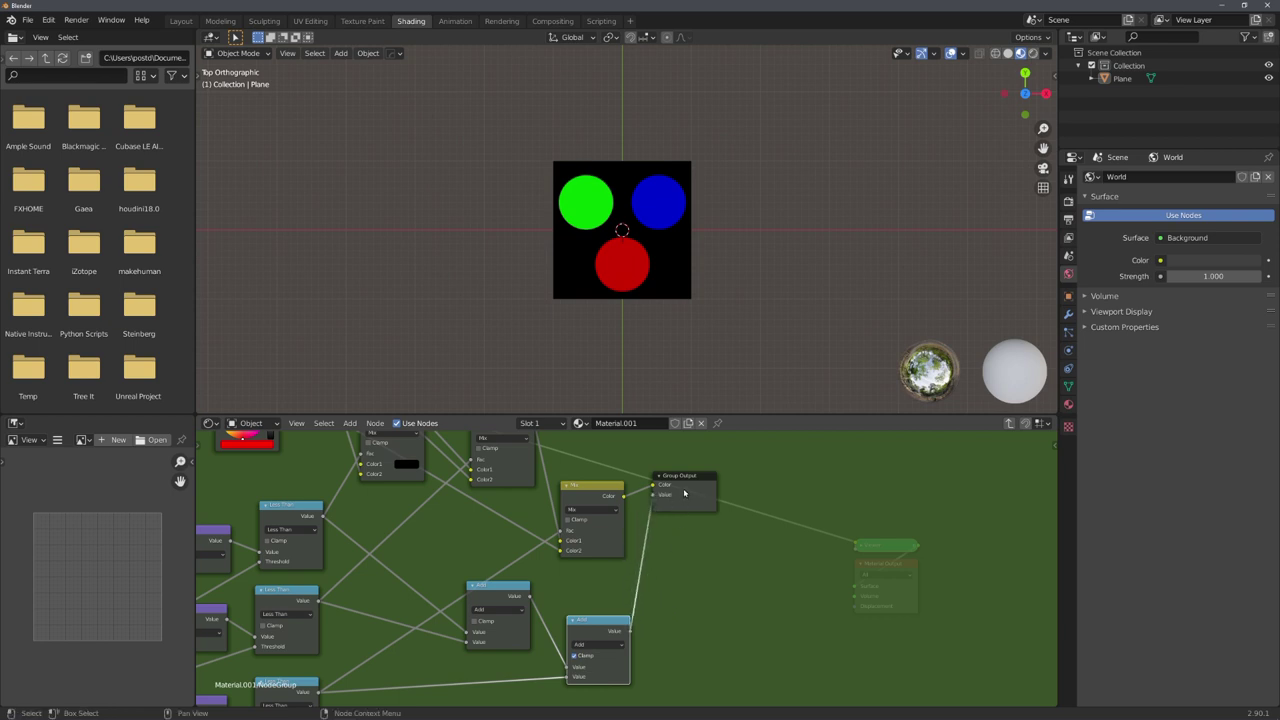
# Step: Leave the node group, name it Pixel, and preview its Value output
pyautogui.press('Tab')
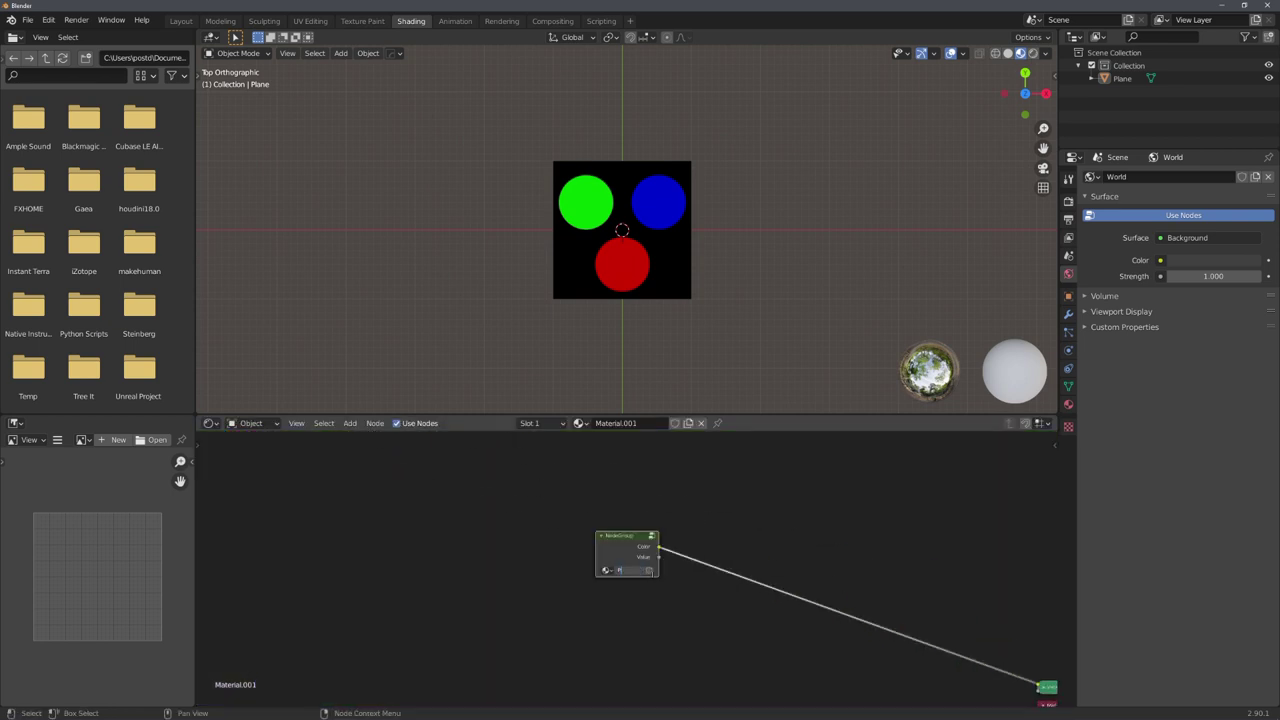
pyautogui.write('Pixel')
pyautogui.press('Return')
pyautogui.scroll(5, 632, 246)
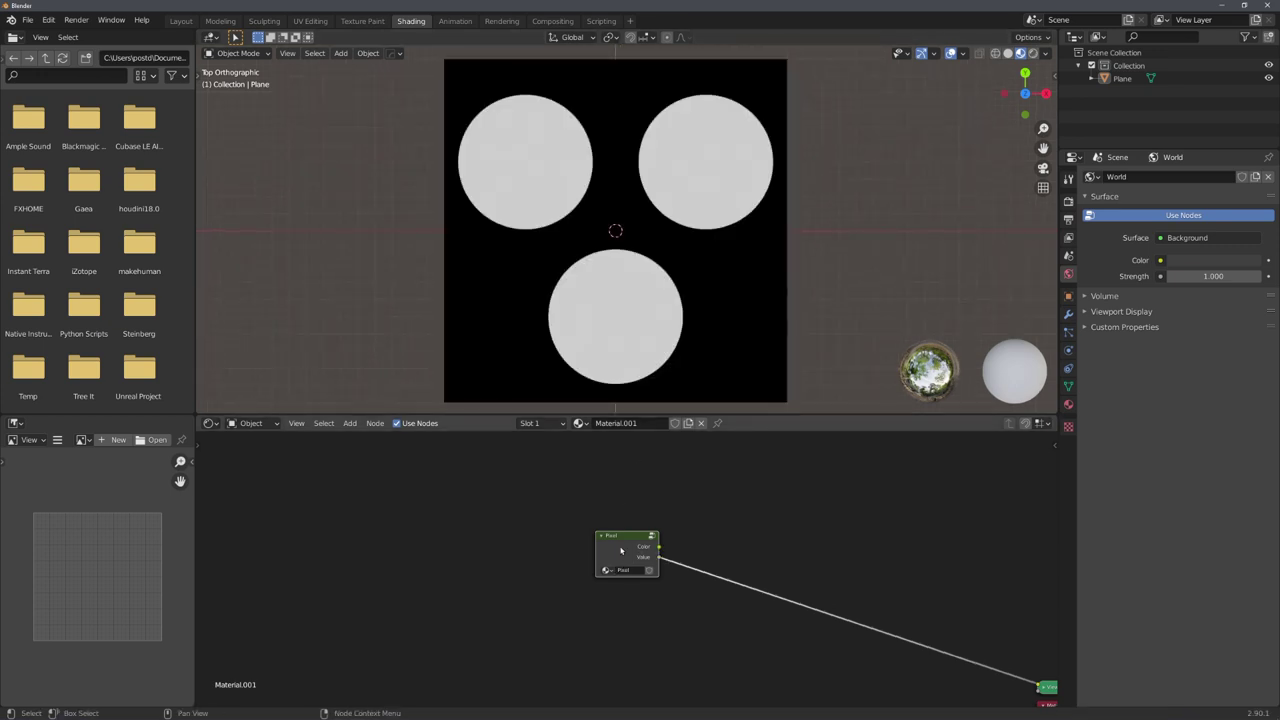
# Step: Inside the Pixel group, gather the coordinate links through a reroute and feed it from the Group Input instead of Texture Coordinate
pyautogui.scroll(-3, 617, 551)
pyautogui.press('Tab')
pyautogui.moveTo(617, 552); pyautogui.dragTo(951, 524, button='middle')
pyautogui.moveTo(511, 564); pyautogui.dragTo(431, 558)
pyautogui.keyDown('shift'); pyautogui.moveTo(491, 519); pyautogui.dragTo(487, 591, button='right'); pyautogui.keyUp('shift')
pyautogui.moveTo(432, 558); pyautogui.dragTo(414, 558)
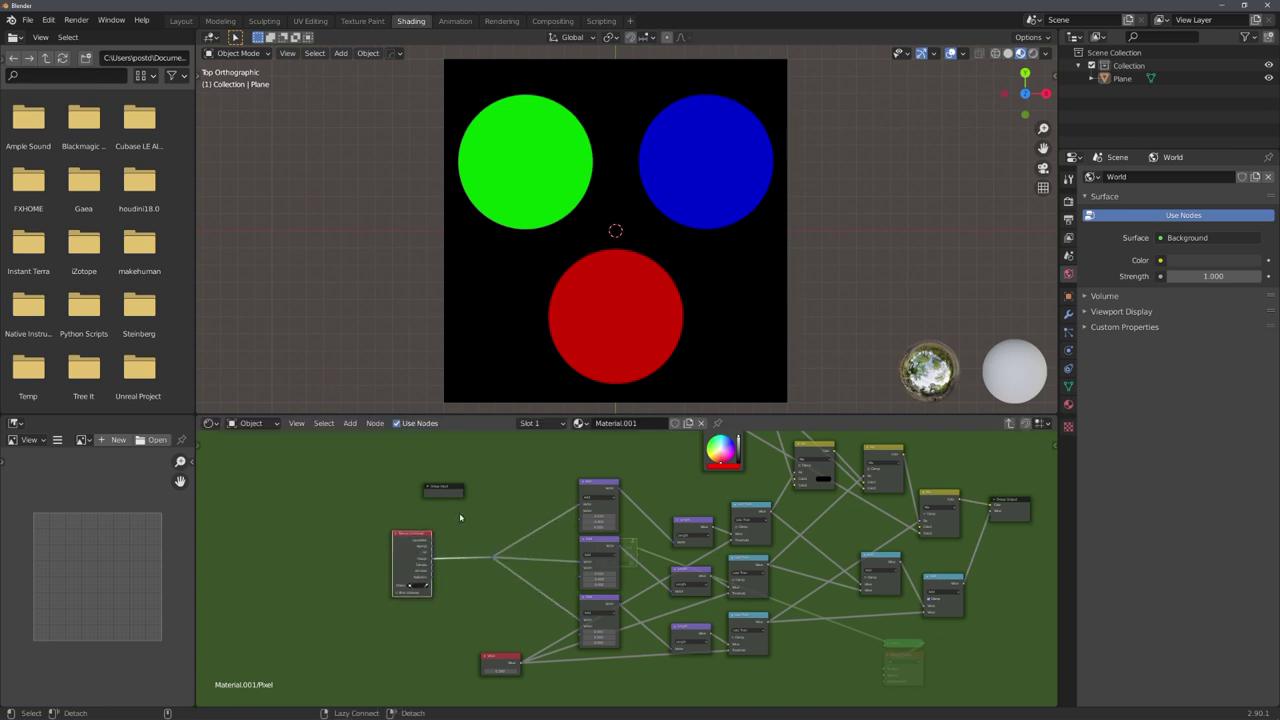
pyautogui.scroll(5, 411, 537)
pyautogui.moveTo(442, 491); pyautogui.dragTo(560, 572)
pyautogui.click(428, 593)
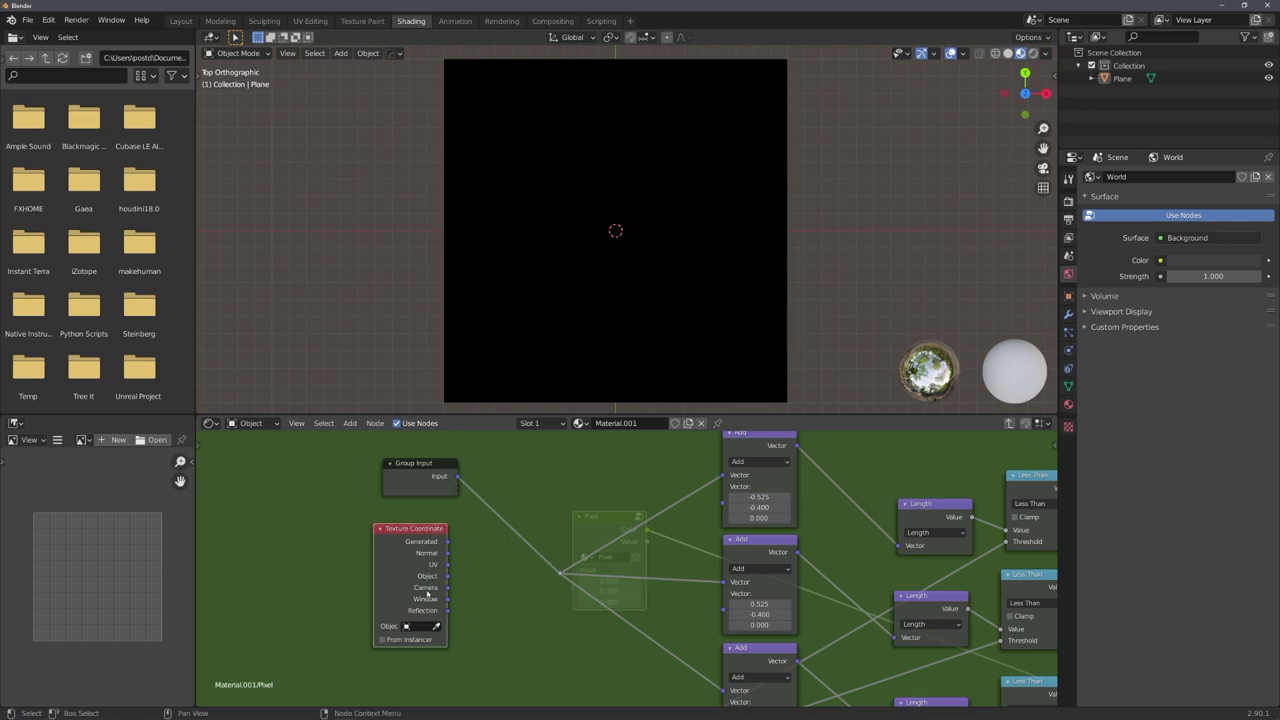
# Step: Outside the group, add a Texture Coordinate node and connect its Object output to the Pixel node's Input
pyautogui.press('Tab')
pyautogui.scroll(-6, 645, 545)
pyautogui.press('g')
pyautogui.click(800, 632)
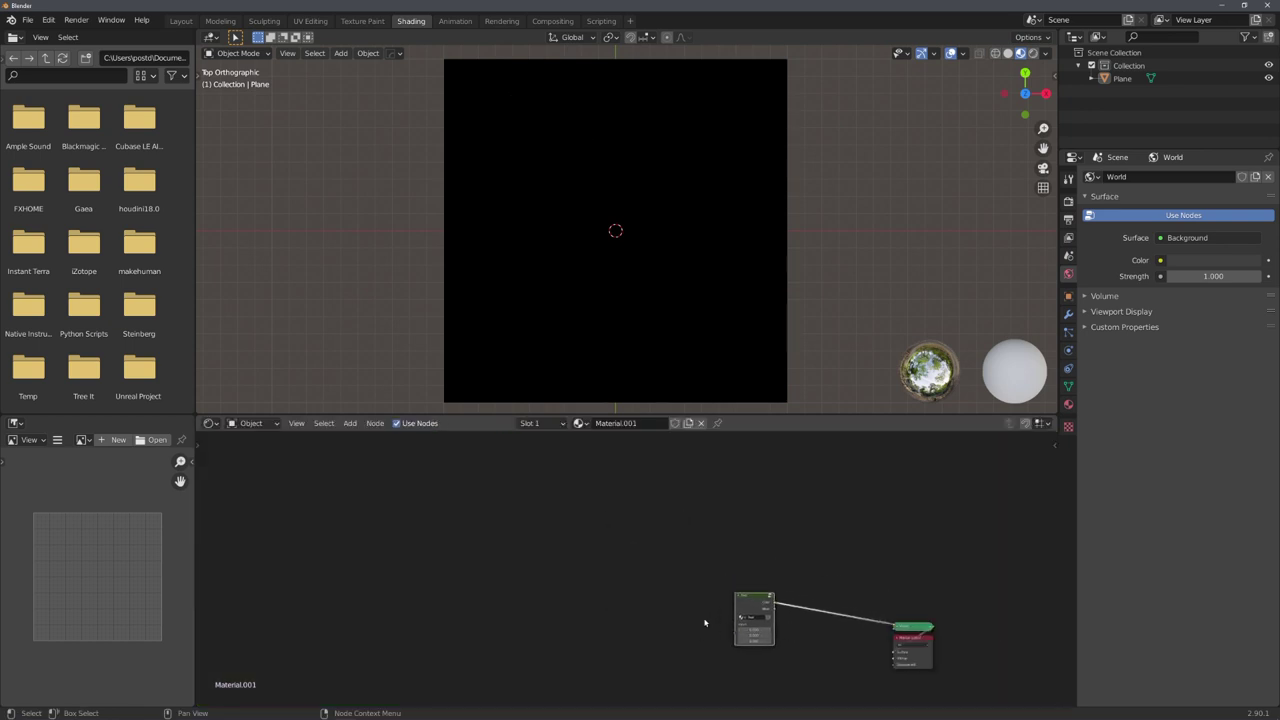
pyautogui.moveTo(705, 622); pyautogui.dragTo(610, 502, button='middle')
pyautogui.scroll(4, 610, 502)
pyautogui.hotkey('shift', 'a')
pyautogui.write('stext')
pyautogui.press('Return')
pyautogui.click(473, 490)
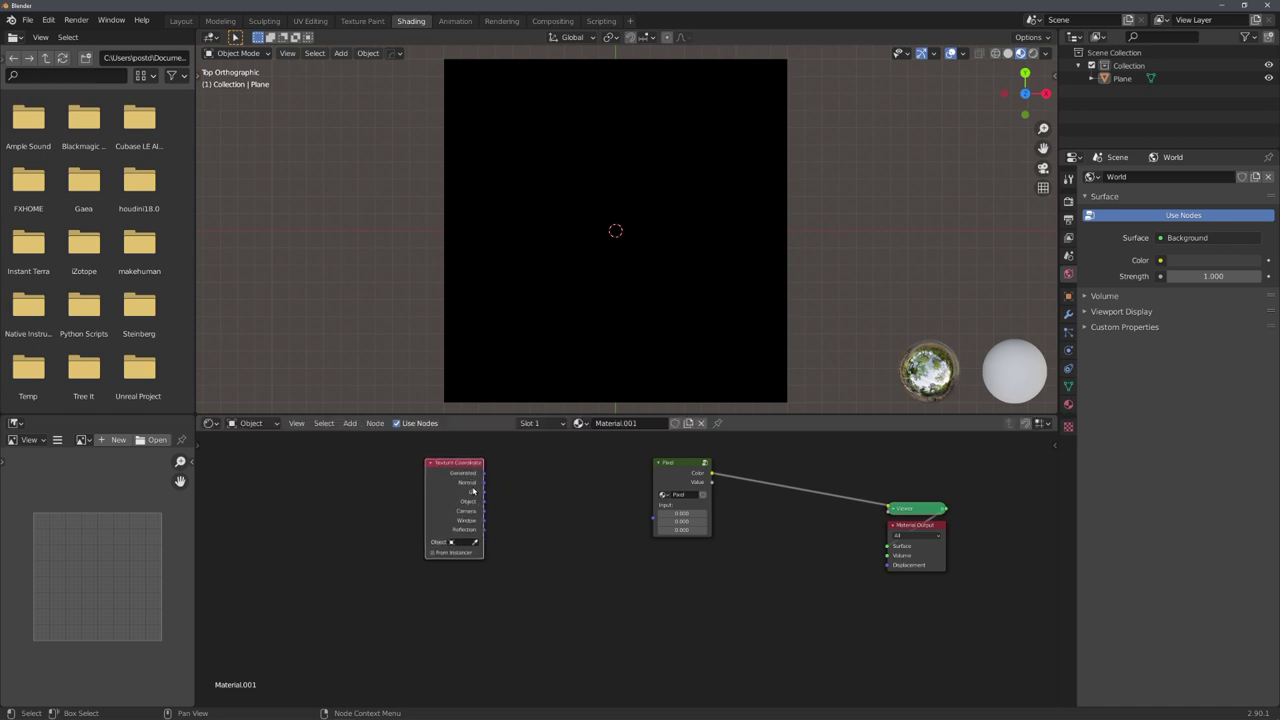
pyautogui.moveTo(483, 501); pyautogui.dragTo(654, 505)
pyautogui.scroll(1, 627, 256)
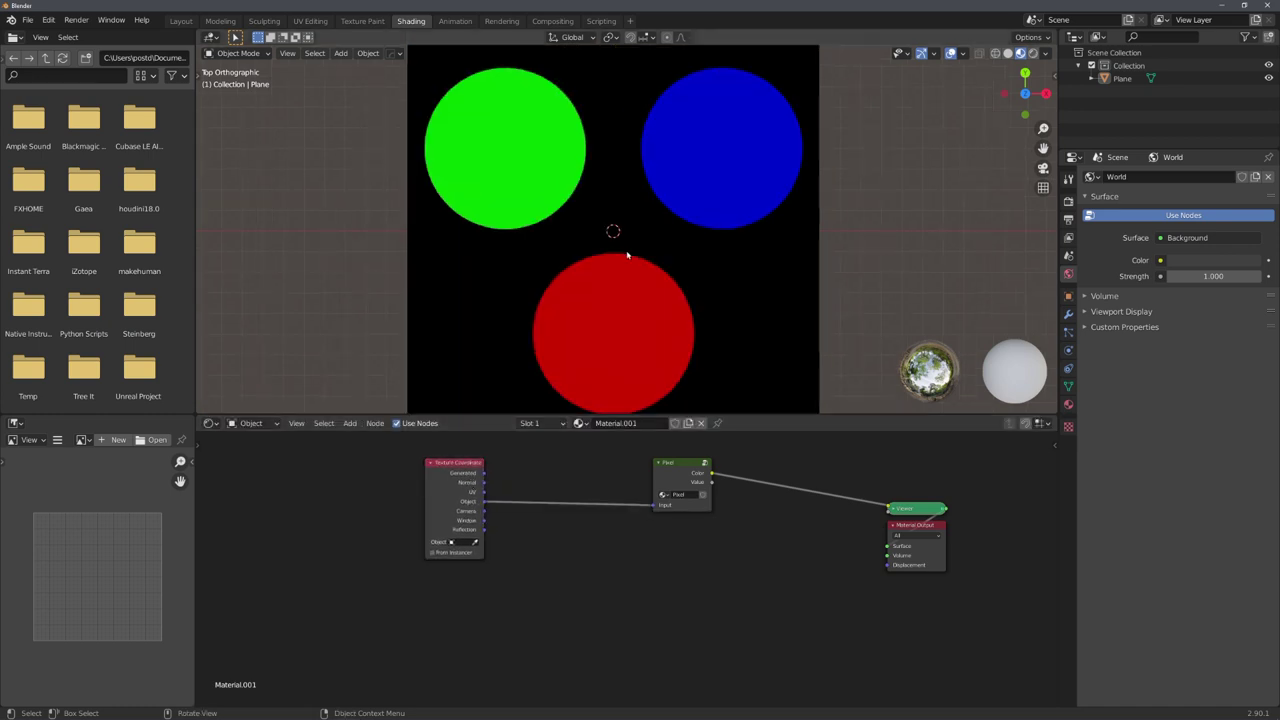
# Step: Insert a Mapping node between the Texture Coordinate and Pixel nodes
pyautogui.scroll(-2, 628, 254)
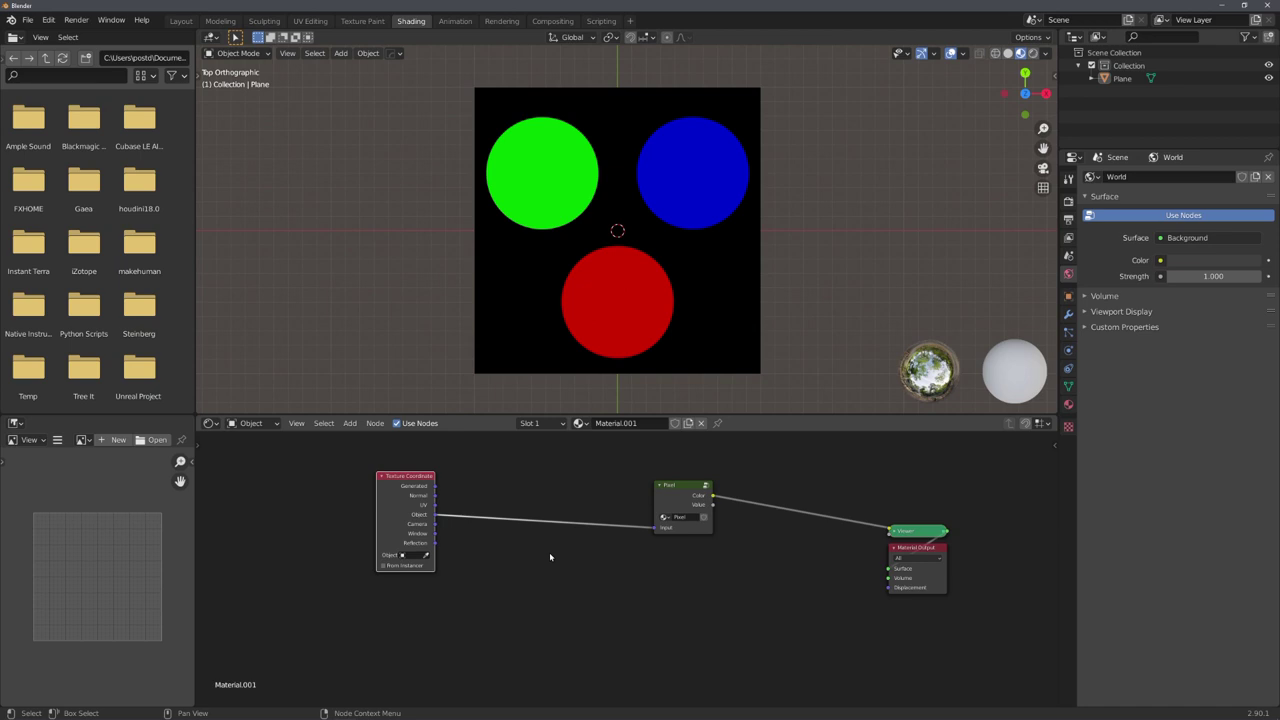
pyautogui.hotkey('shift', 'a')
pyautogui.write('ma')
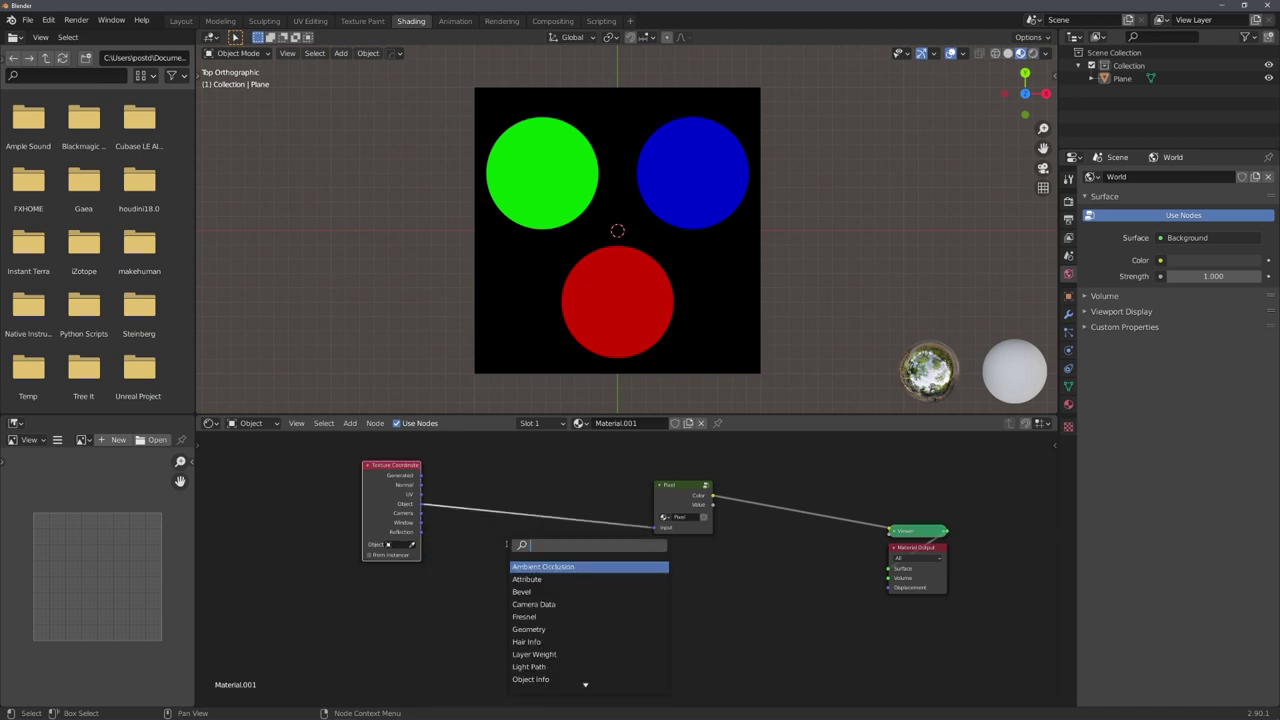
pyautogui.click(527, 629)
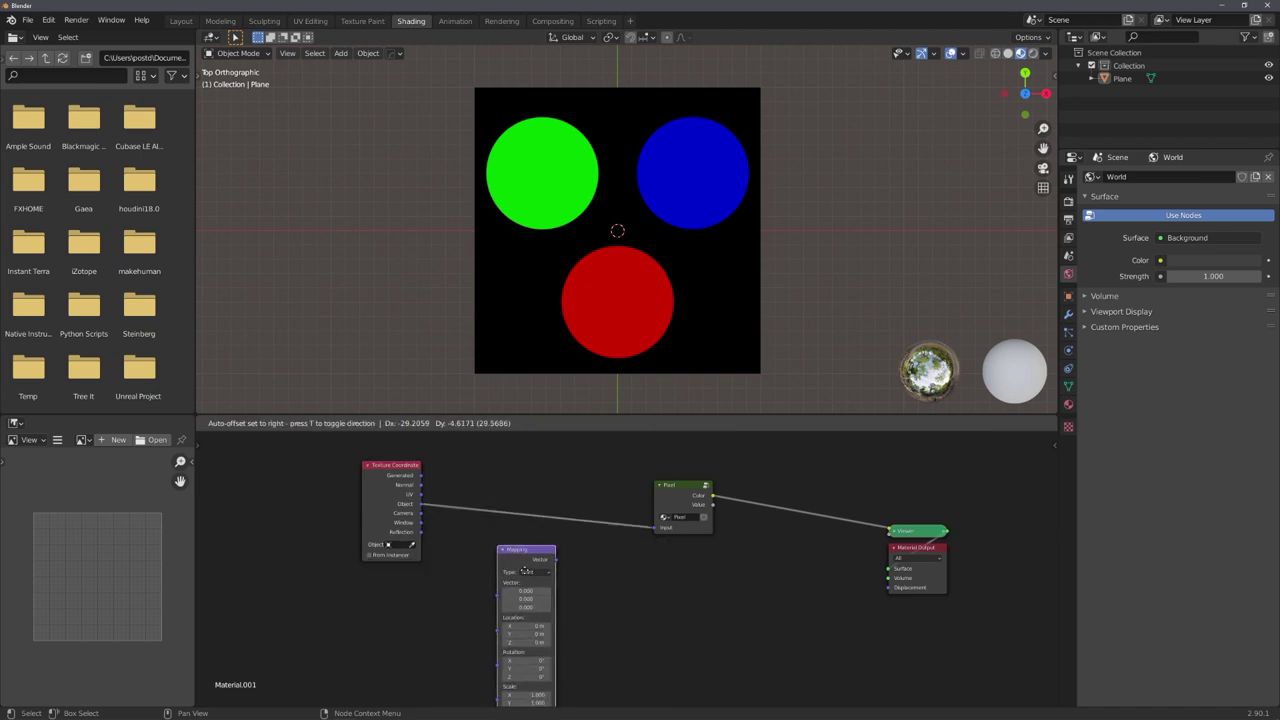
pyautogui.click(548, 543)
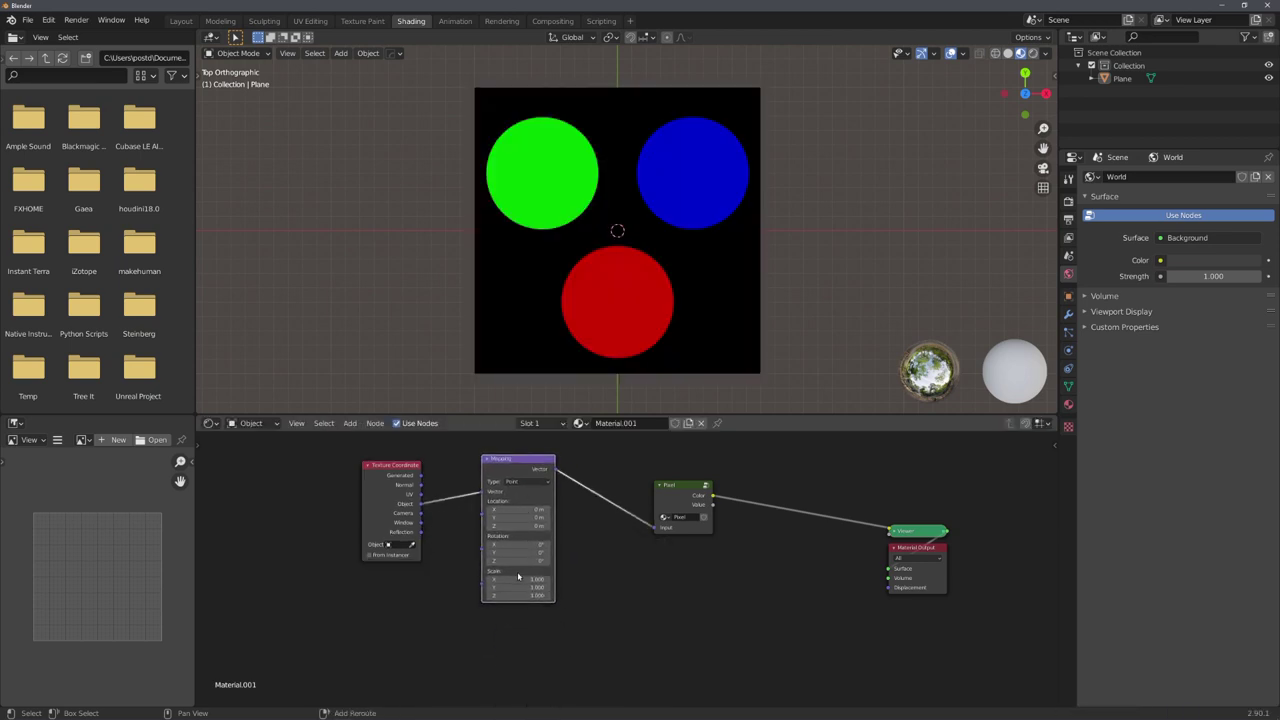
# Step: Try a Mapping scale of 10.840 on all three axes, inspect the pattern, and undo the scale change
pyautogui.moveTo(522, 578)
pyautogui.keyDown('shift'); pyautogui.mouseDown()
pyautogui.moveTo(522, 595)
pyautogui.moveTo(503, 595)
pyautogui.moveTo(540, 595)
pyautogui.mouseUp(); pyautogui.keyUp('shift')
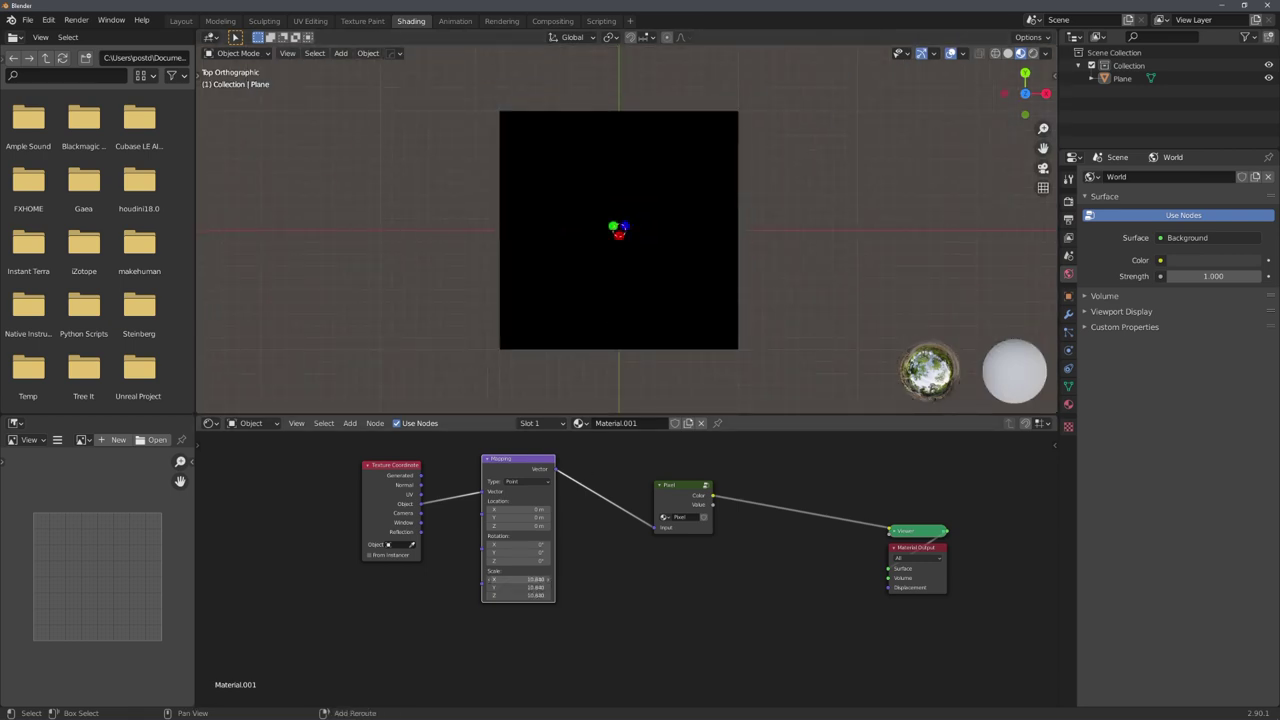
pyautogui.scroll(6, 643, 286)
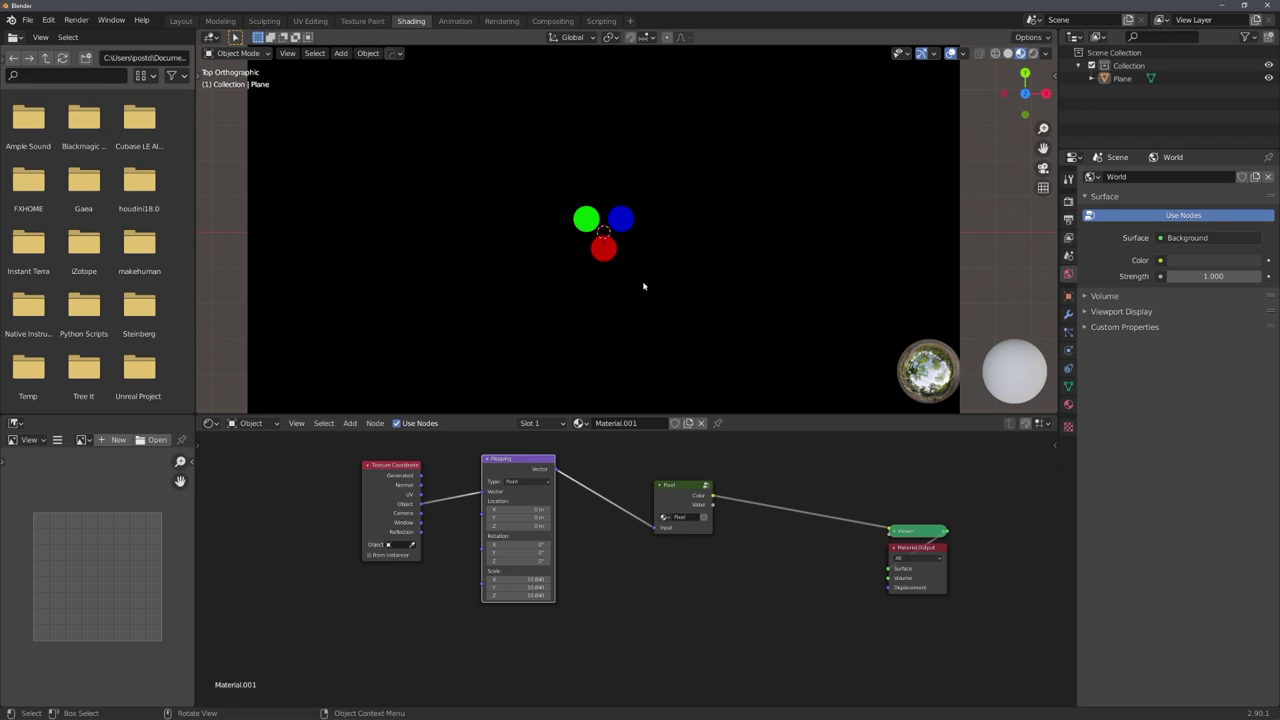
pyautogui.scroll(-6, 643, 286)
pyautogui.hotkey('ctrl', 'z')
pyautogui.moveTo(541, 571); pyautogui.dragTo(547, 596)
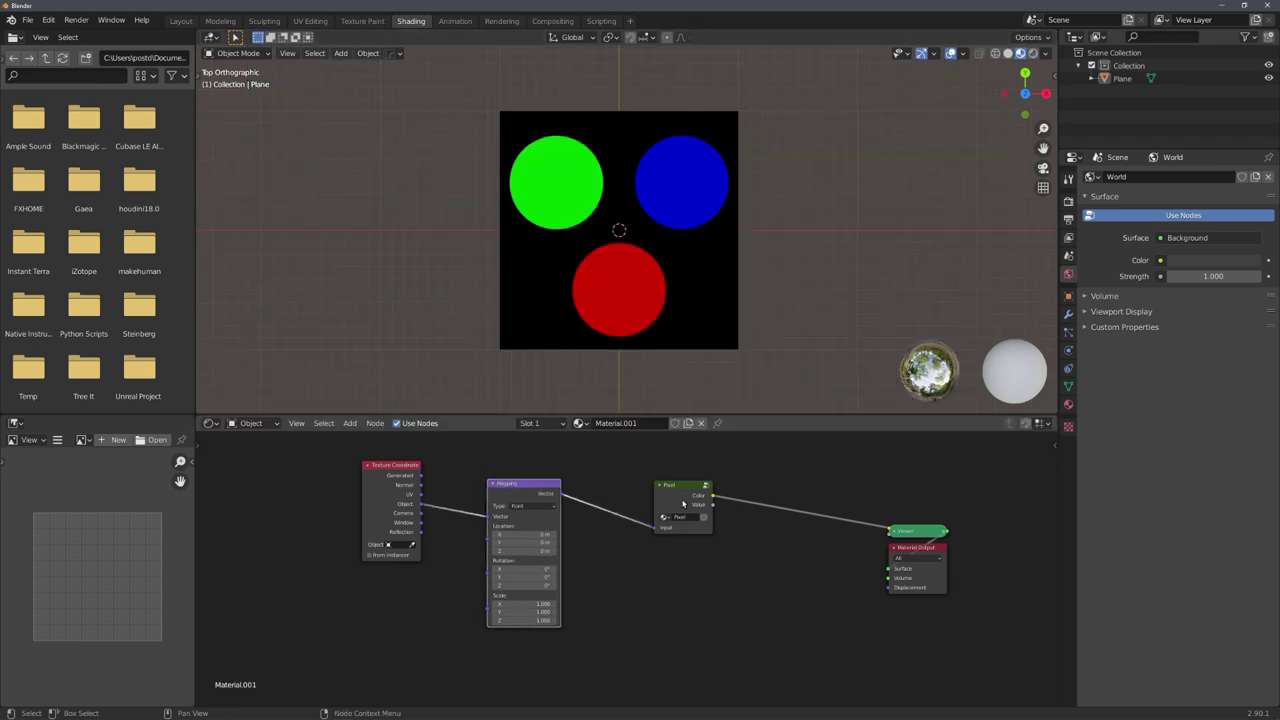
pyautogui.moveTo(683, 500)
pyautogui.mouseDown()
pyautogui.moveTo(646, 496)
pyautogui.moveTo(679, 507)
pyautogui.mouseUp()
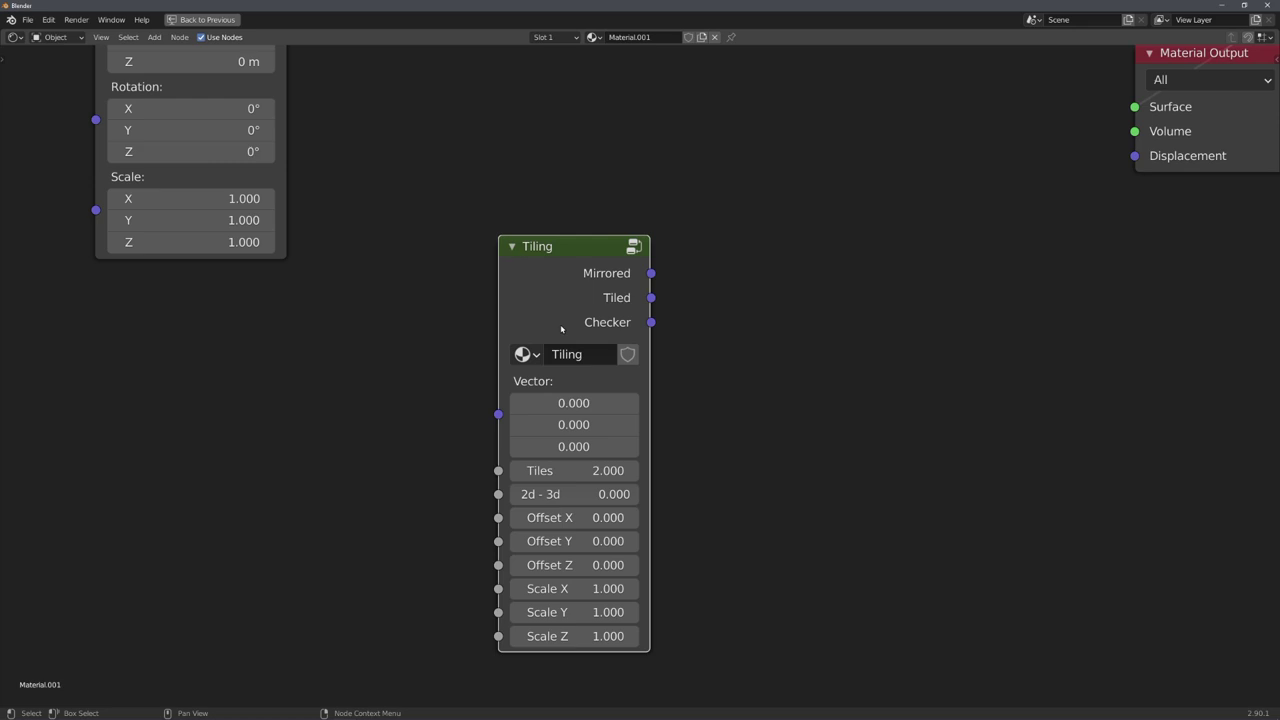
# Step: Replace the Mapping node with the Tiling group, connecting Object to its Vector and Tiled to the Pixel node's Input
pyautogui.moveTo(561, 328); pyautogui.dragTo(561, 255)
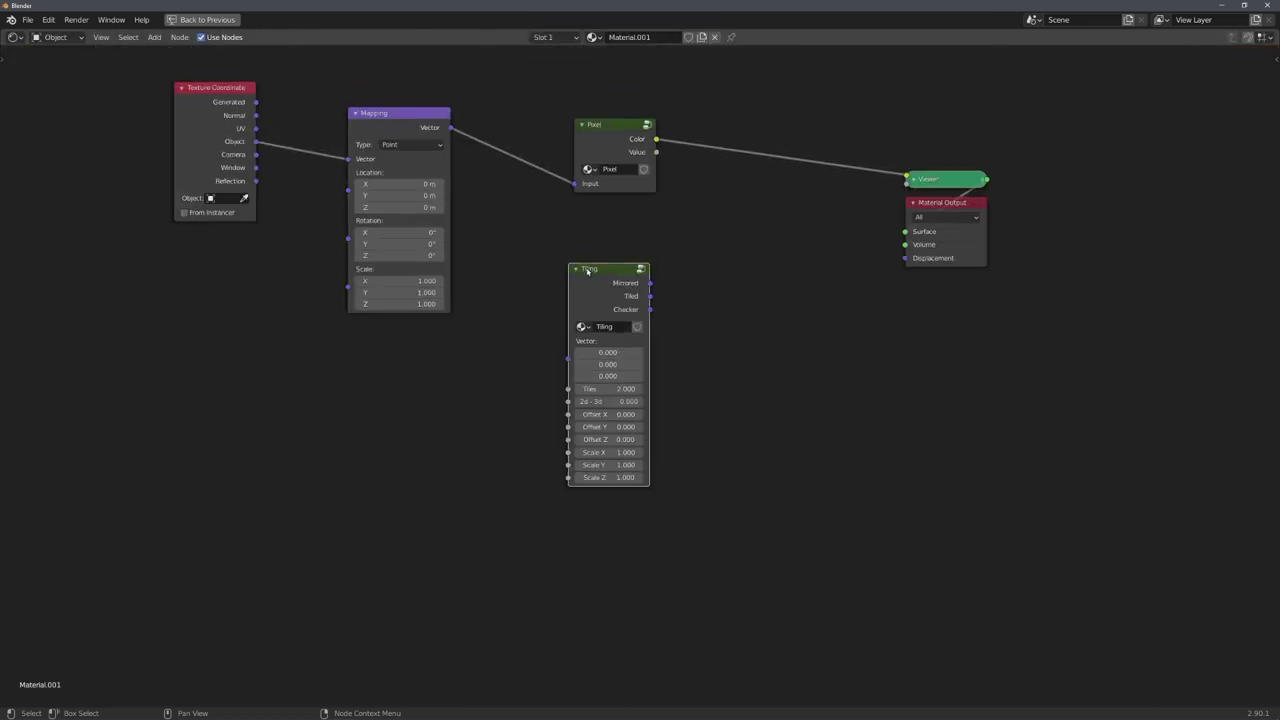
pyautogui.moveTo(617, 293); pyautogui.dragTo(617, 232)
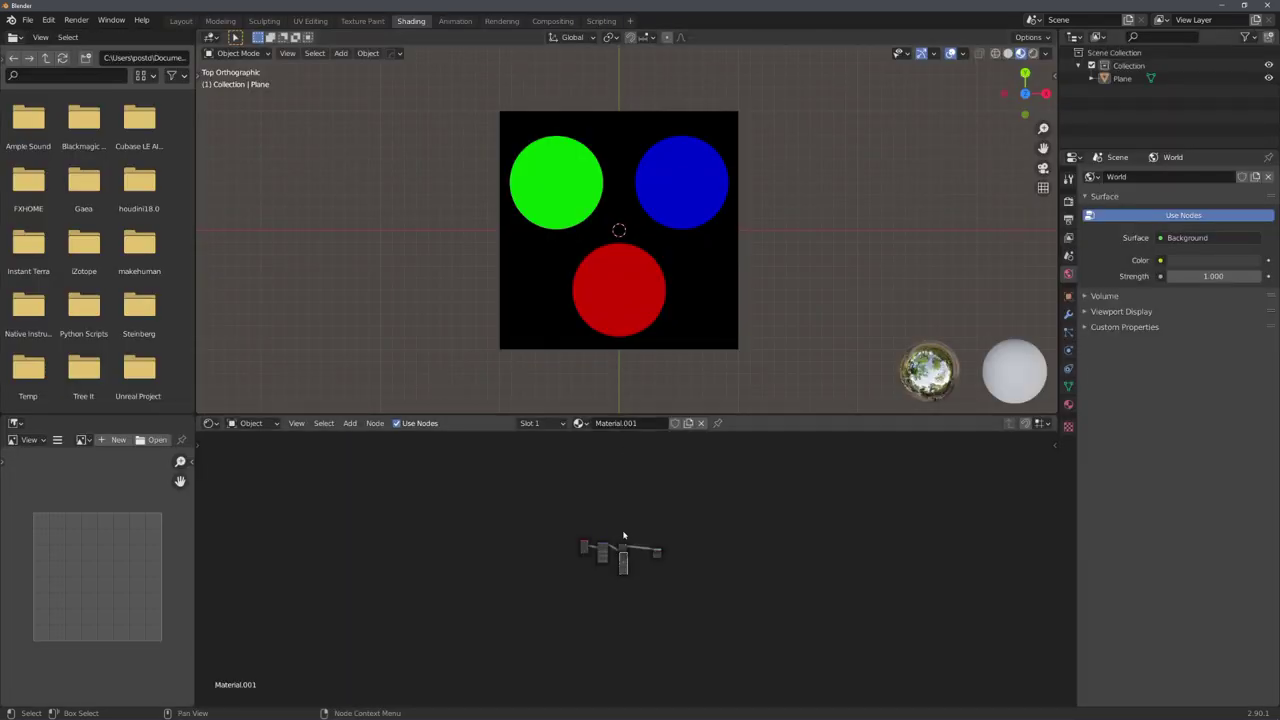
pyautogui.scroll(5, 620, 550)
pyautogui.scroll(2, 597, 342)
pyautogui.keyDown('shift'); pyautogui.moveTo(597, 342); pyautogui.dragTo(643, 328, button='middle'); pyautogui.keyUp('shift')
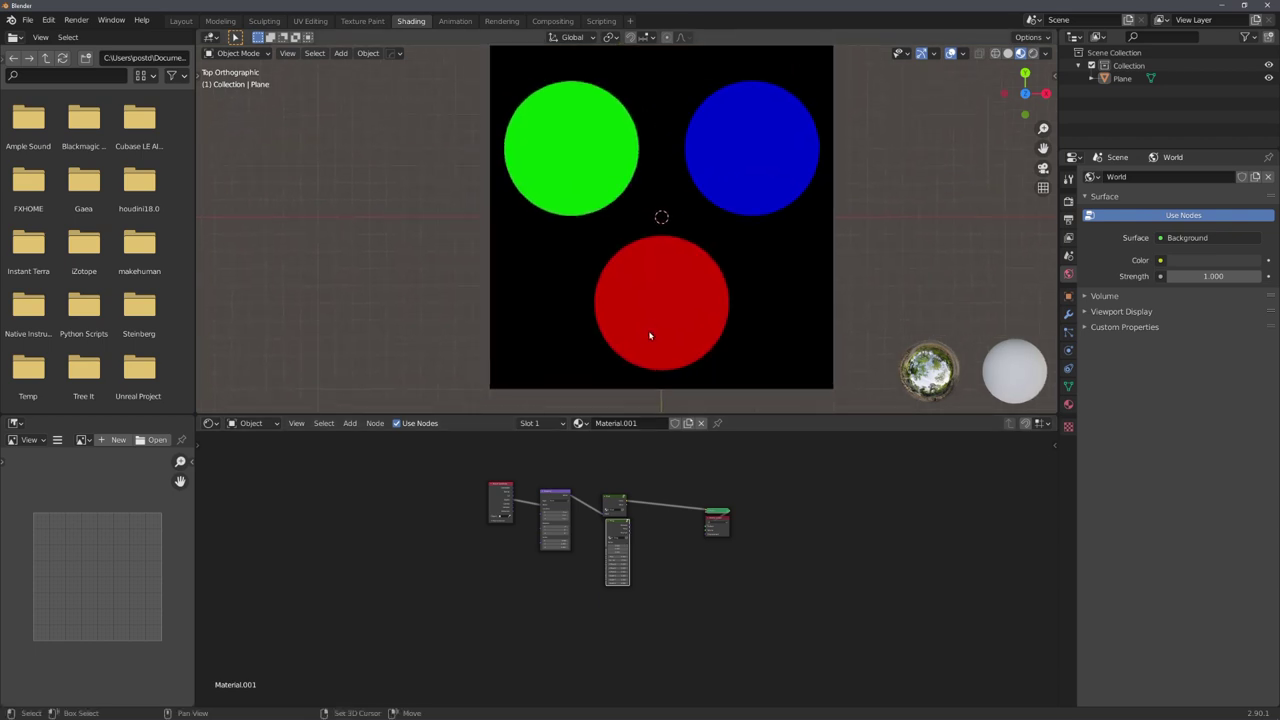
pyautogui.scroll(2, 598, 528)
pyautogui.moveTo(655, 560); pyautogui.dragTo(621, 593)
pyautogui.moveTo(486, 518); pyautogui.dragTo(610, 619)
pyautogui.moveTo(609, 595); pyautogui.dragTo(641, 541)
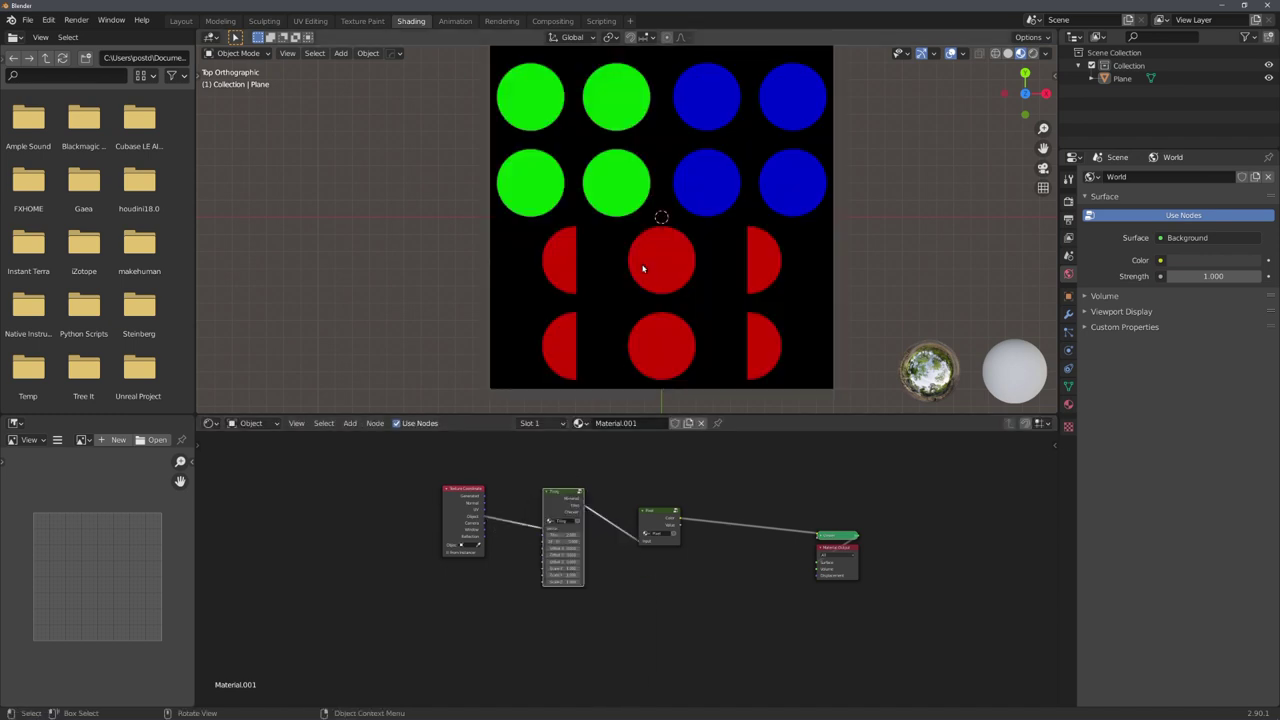
# Step: Set the Tiling node's Offset X and Offset Y to 0.5 and its Scale X and Scale Y to 2, inspecting the pattern
pyautogui.scroll(4, 643, 268)
pyautogui.scroll(-7, 640, 250)
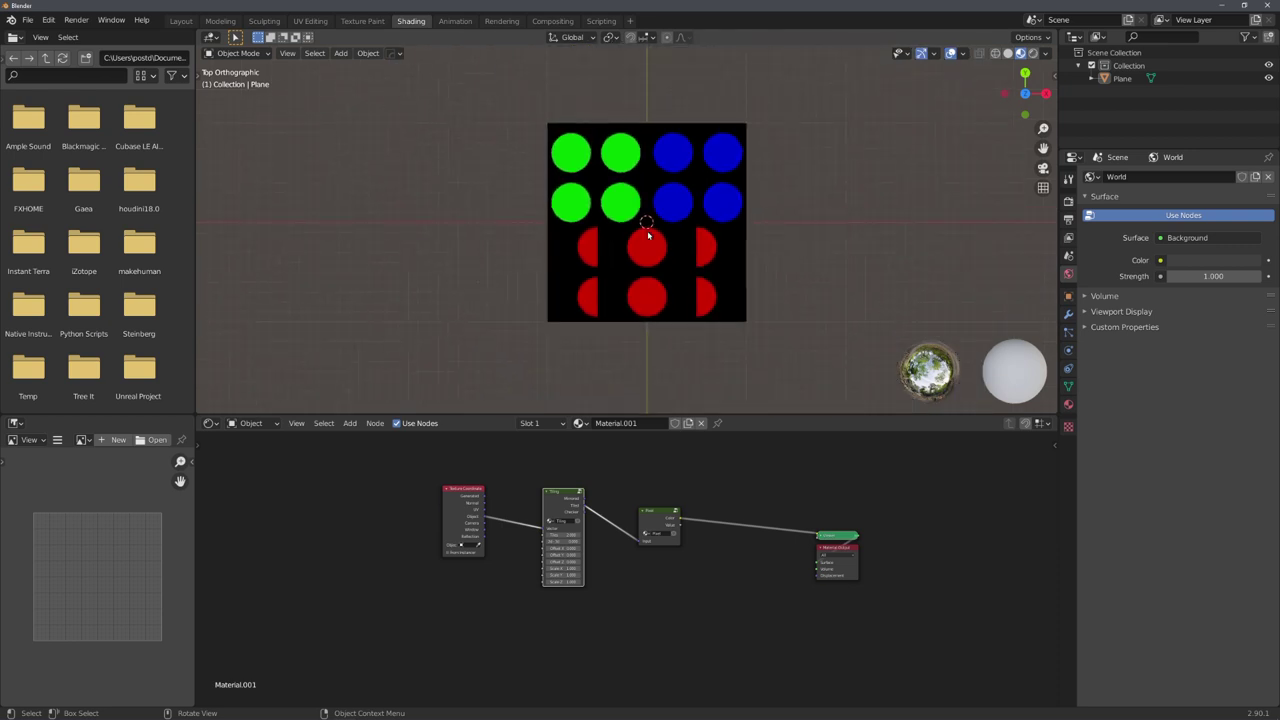
pyautogui.scroll(5, 632, 243)
pyautogui.scroll(4, 658, 507)
pyautogui.scroll(-2, 658, 507)
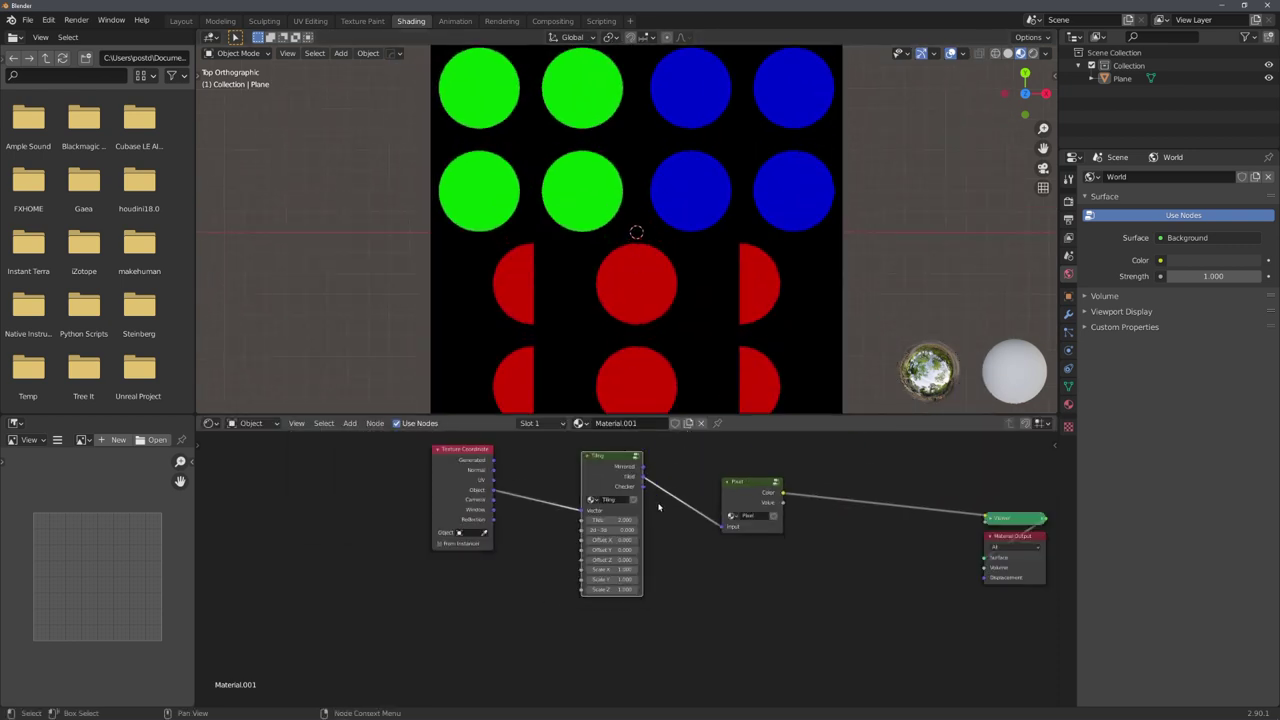
pyautogui.moveTo(649, 528); pyautogui.dragTo(651, 519, button='middle')
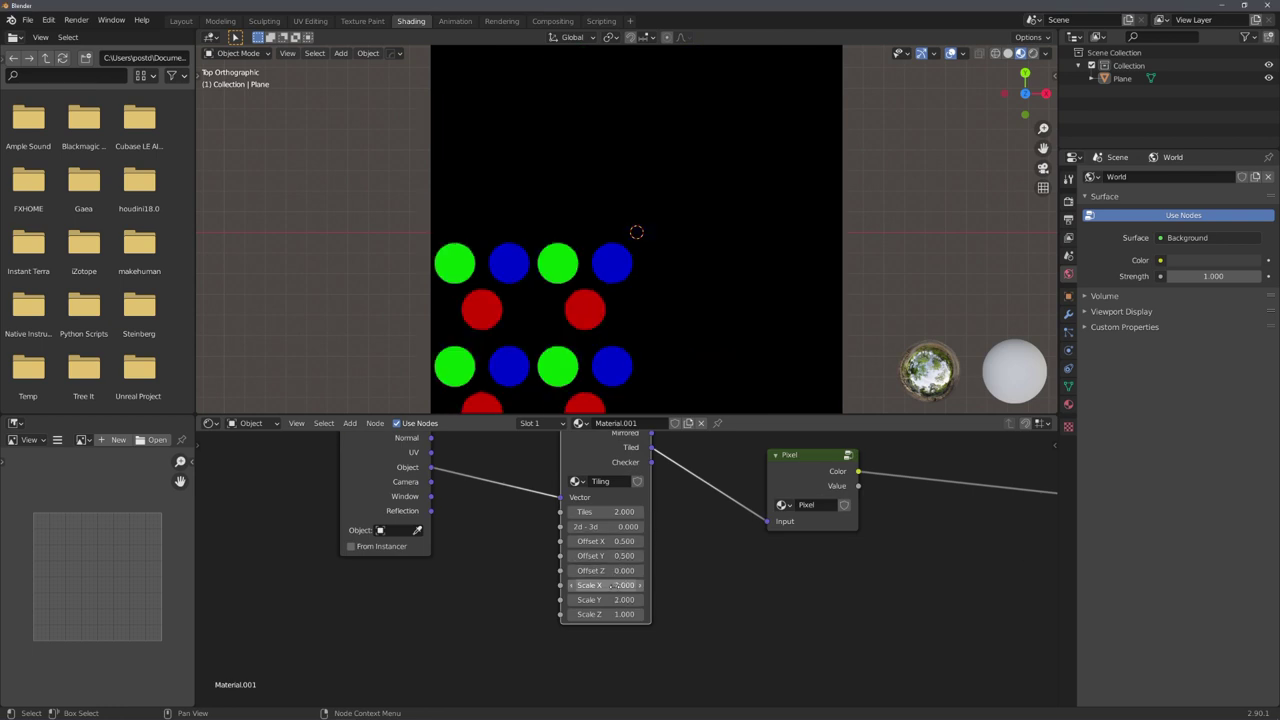
pyautogui.scroll(-3, 630, 340)
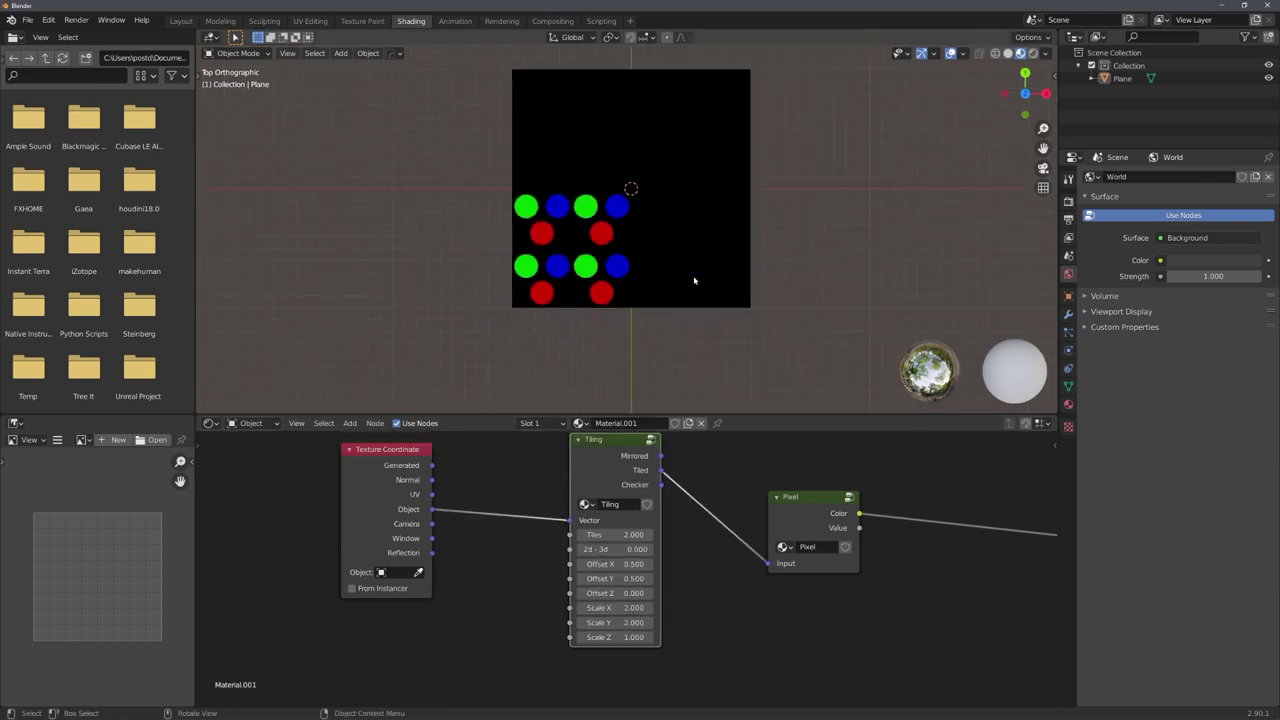
pyautogui.scroll(4, 660, 277)
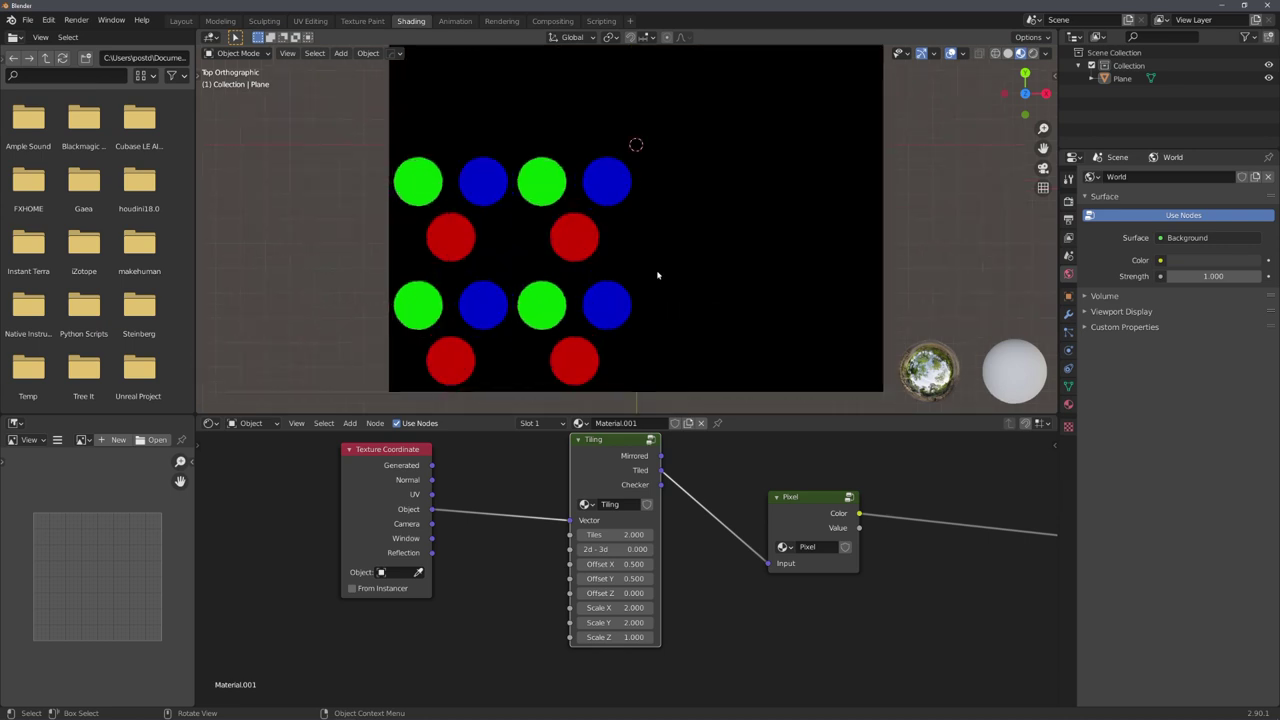
pyautogui.scroll(-3, 430, 470)
# Step: Duplicate the Tiling and Pixel pair three times with its Texture Coordinate link kept, stacking the copies below the original
pyautogui.hotkey('ctrl', 'shift', 'd')
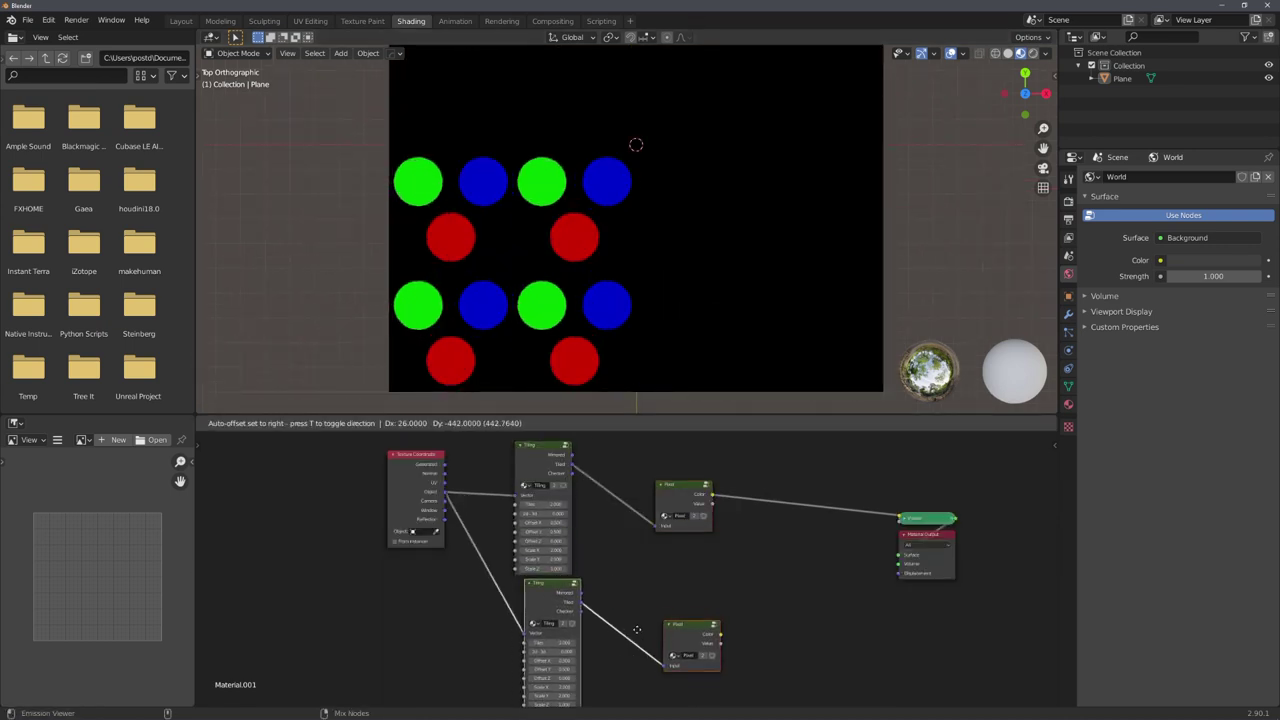
pyautogui.click(633, 632)
pyautogui.hotkey('ctrl', 'shift', 'd')
pyautogui.click(642, 690)
pyautogui.scroll(-3, 642, 690)
pyautogui.moveTo(654, 697); pyautogui.dragTo(648, 509, button='middle')
pyautogui.hotkey('ctrl', 'shift', 'd')
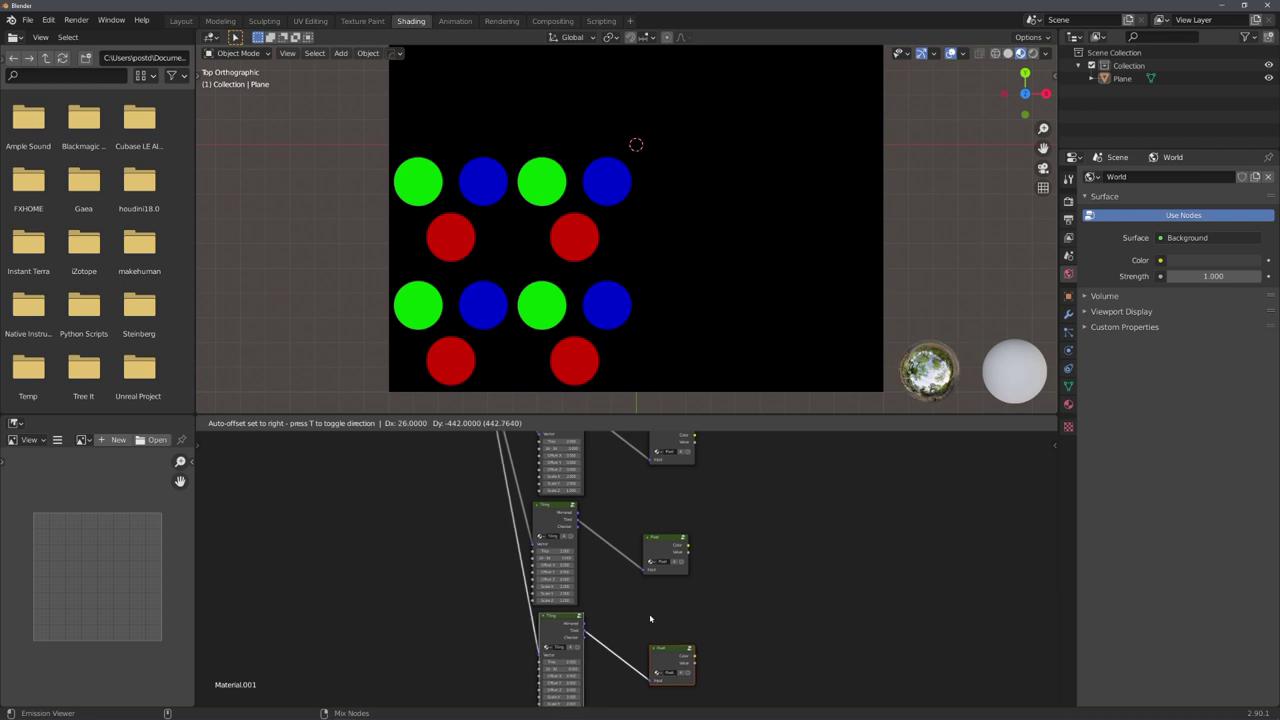
pyautogui.click(649, 613)
# Step: Preview the second Pixel node's Color and set the second Tiling node's Offset X to -0.5
pyautogui.moveTo(635, 566); pyautogui.dragTo(633, 588, button='middle')
pyautogui.scroll(2, 633, 590)
pyautogui.scroll(3, 556, 505)
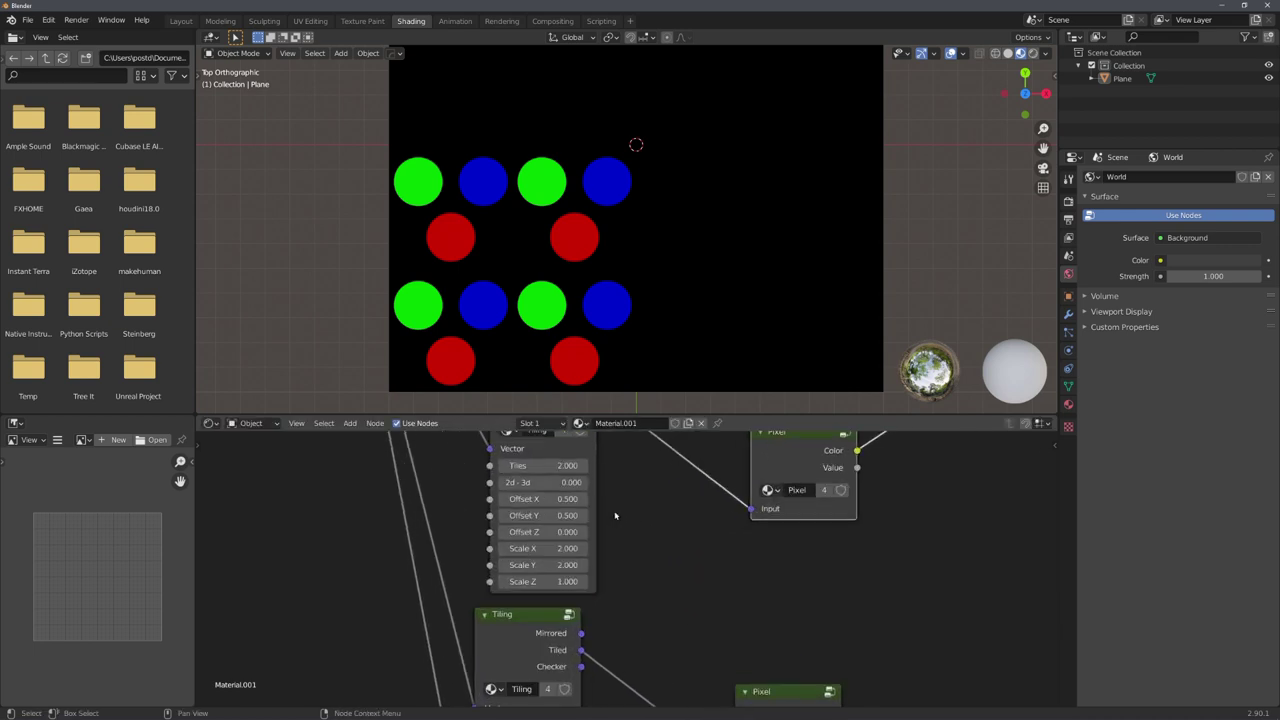
pyautogui.moveTo(556, 503); pyautogui.dragTo(496, 503)
pyautogui.rightClick(556, 503)
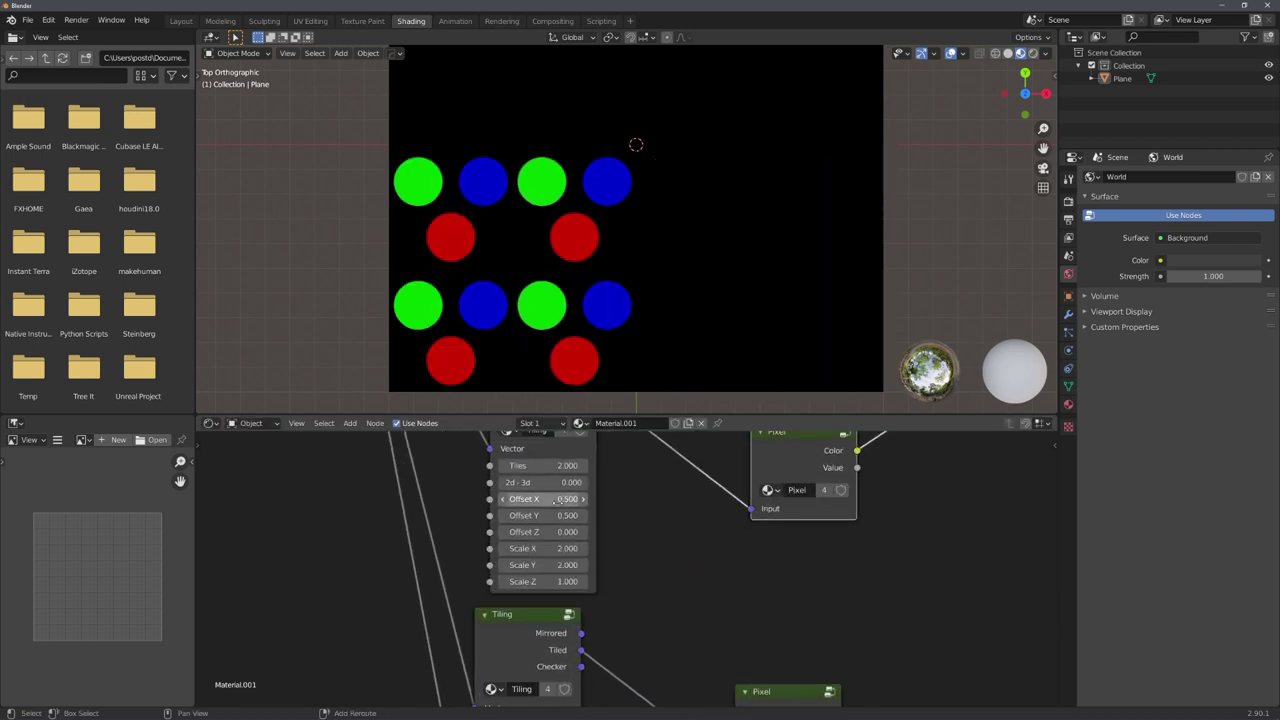
# Step: Set the third Tiling node's Offset Y and Offset Z to -0.5
pyautogui.moveTo(554, 572); pyautogui.dragTo(554, 587)
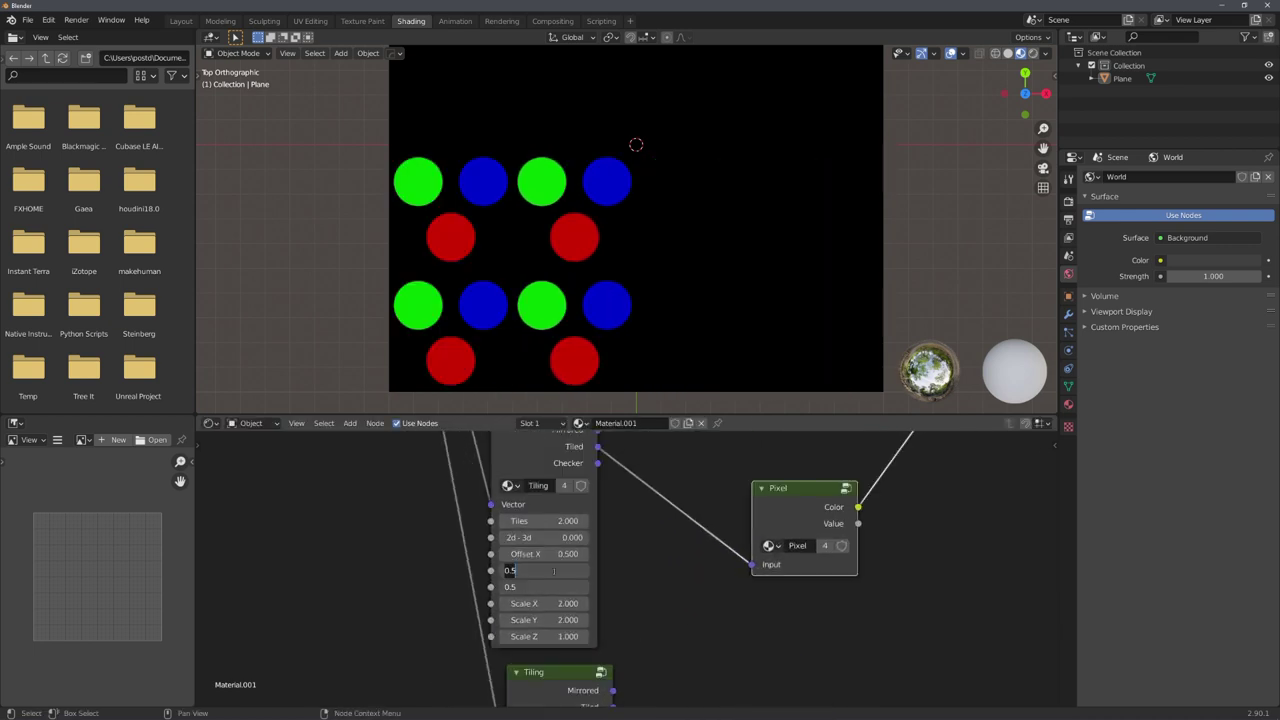
pyautogui.press('Left')
pyautogui.write('-')
pyautogui.press('Return')
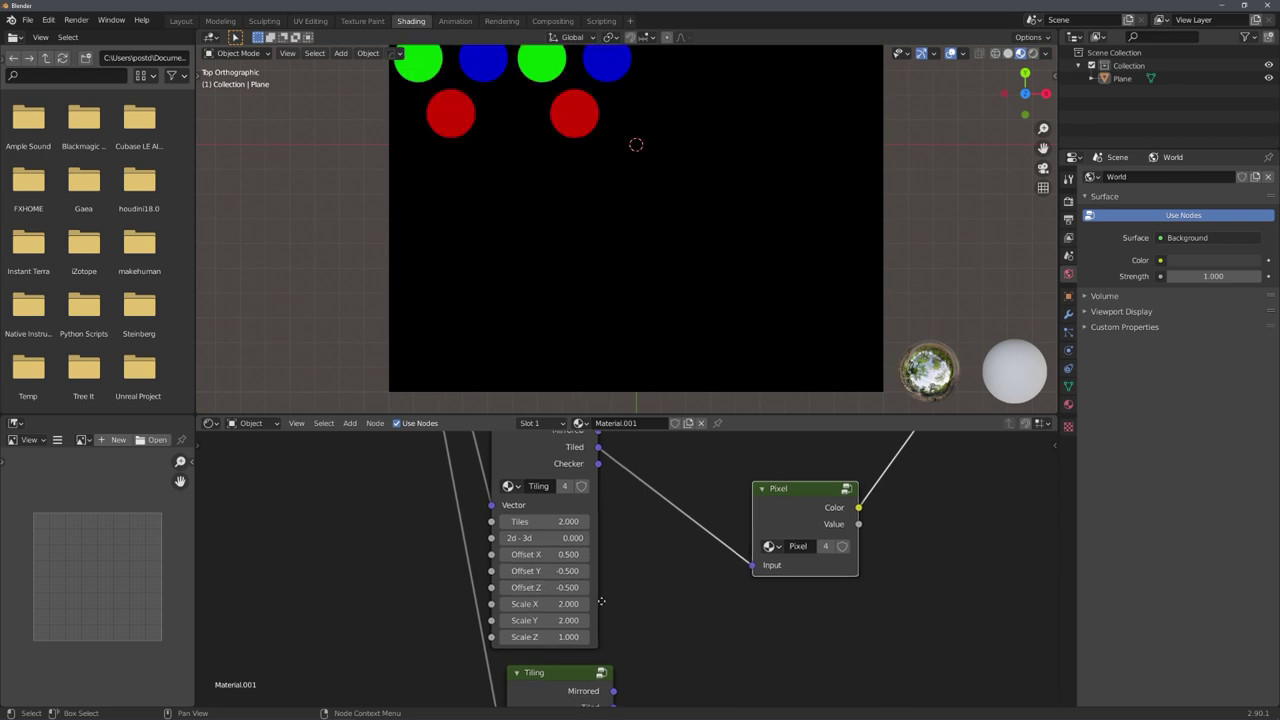
pyautogui.moveTo(579, 700); pyautogui.dragTo(570, 498, button='middle')
pyautogui.click(570, 583)
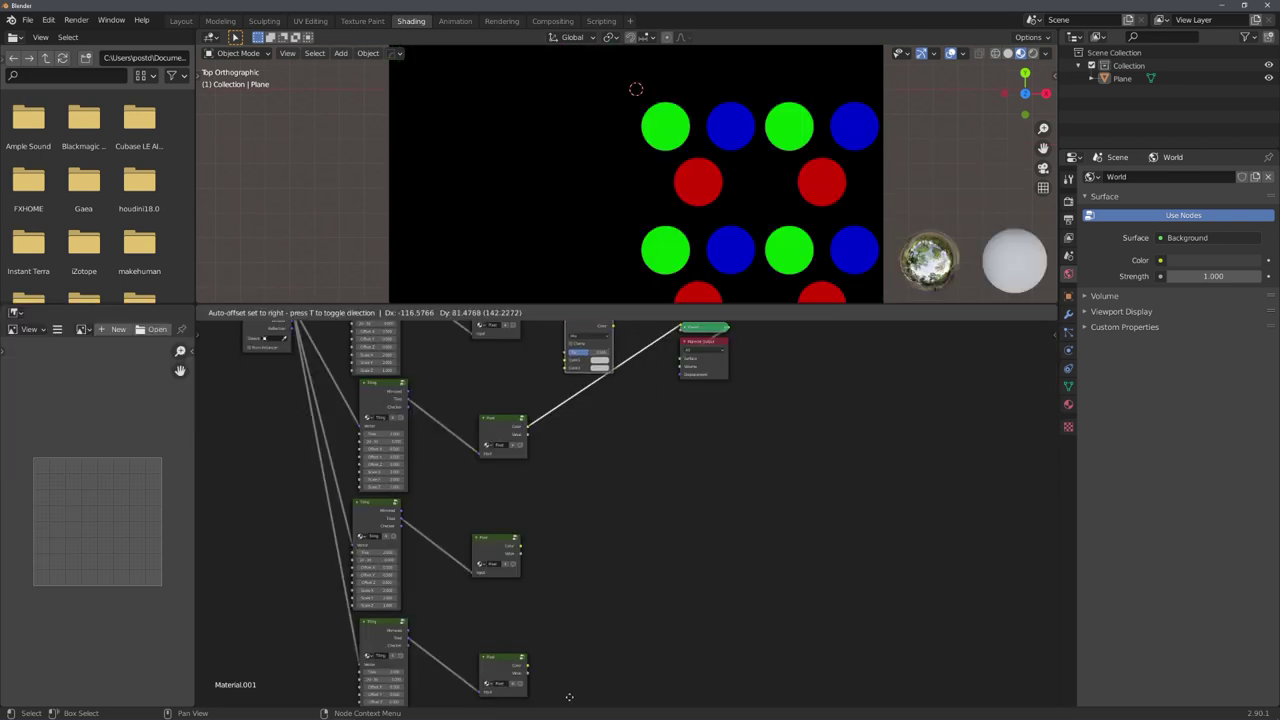
# Step: Set the Mix node combining the first two Pixel colours to Add blending with Clamp enabled
pyautogui.scroll(4, 651, 429)
pyautogui.click(654, 416)
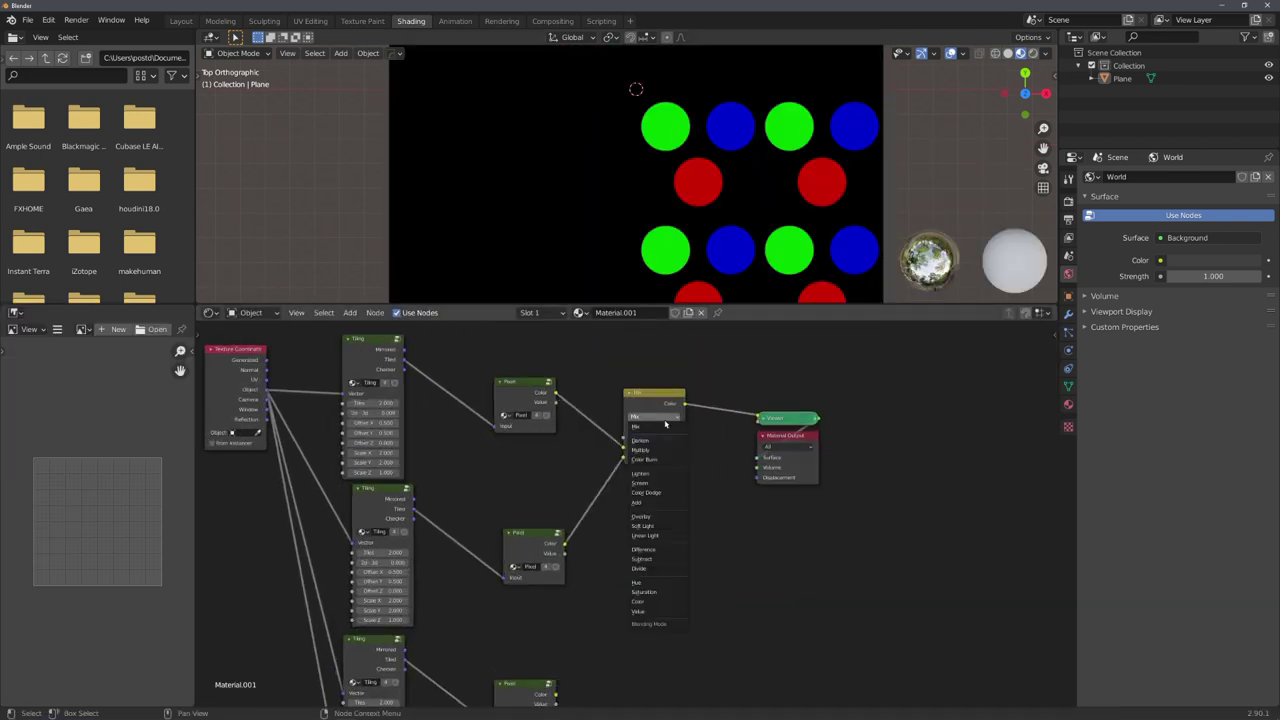
pyautogui.click(651, 503)
pyautogui.click(540, 388)
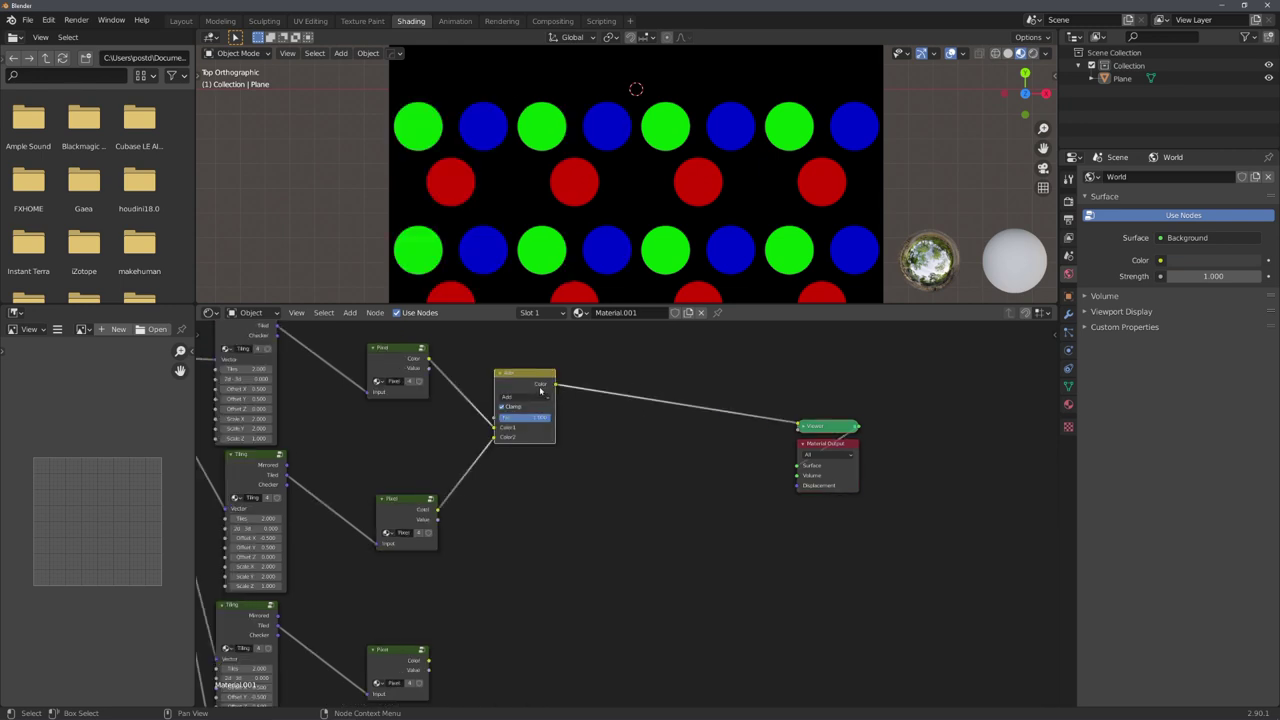
# Step: Duplicate the Add mix node onto the link after the first one and connect the third Pixel node's Color to its Color2
pyautogui.hotkey('shift', 'd')
pyautogui.click(688, 390)
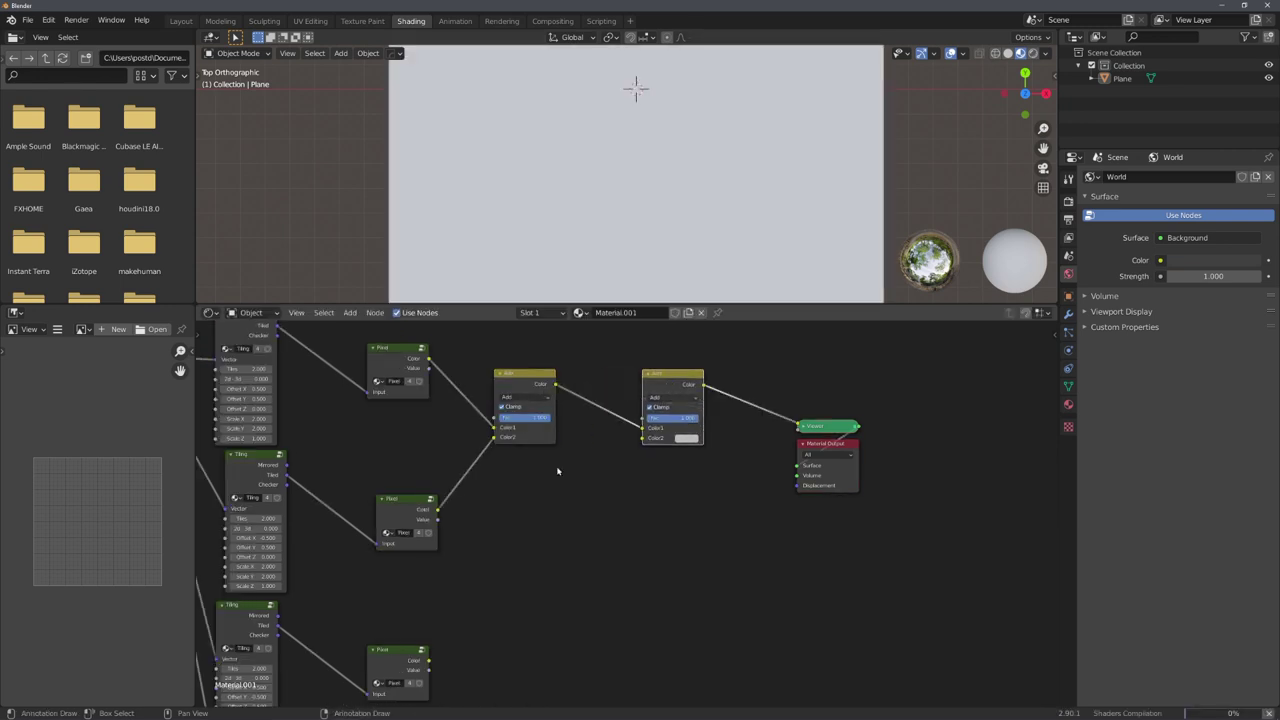
pyautogui.moveTo(429, 660); pyautogui.dragTo(643, 438)
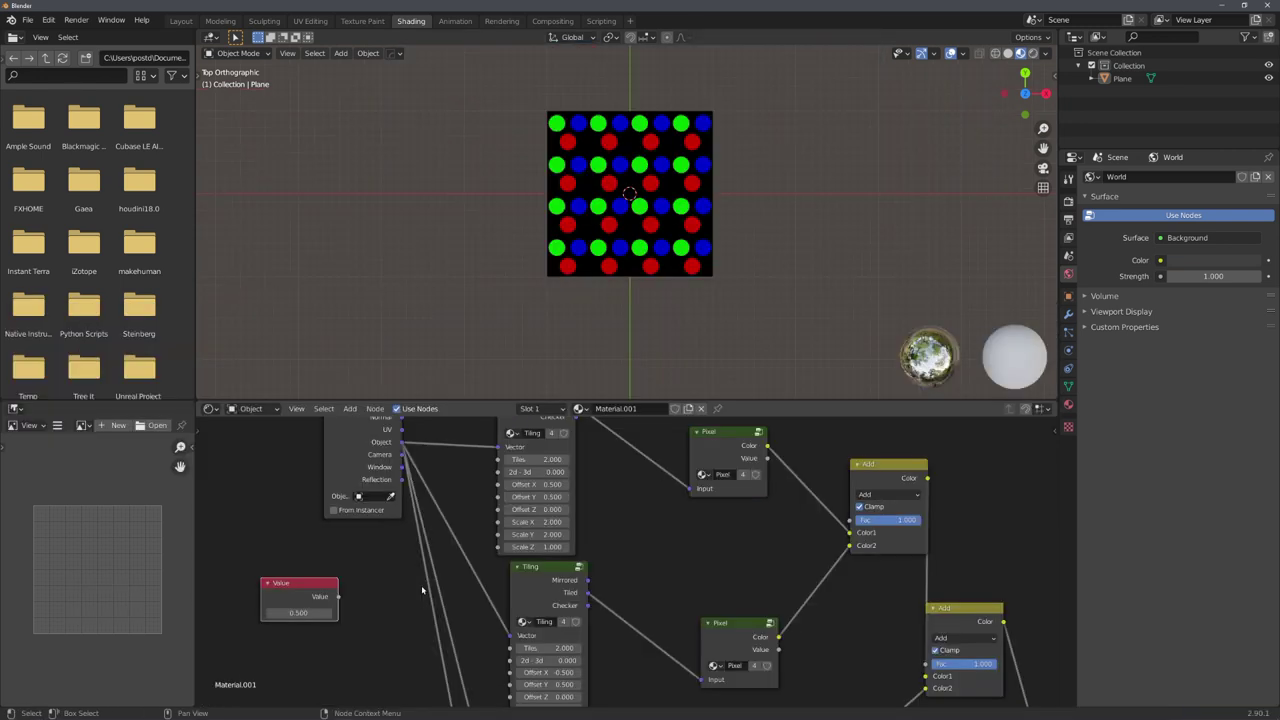
# Step: Drive the Tiles input of all four Tiling nodes from the Value node and set its value to 25.1
pyautogui.moveTo(339, 597); pyautogui.dragTo(498, 459)
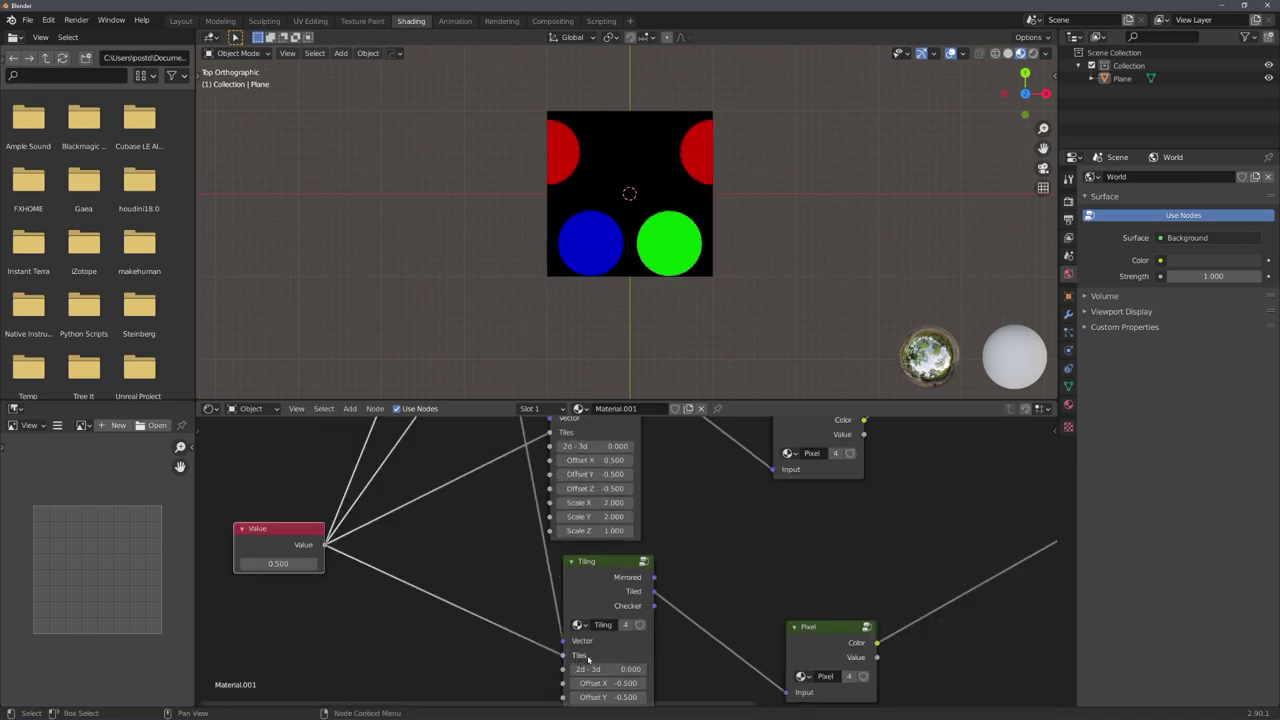
pyautogui.moveTo(278, 564); pyautogui.dragTo(312, 564)
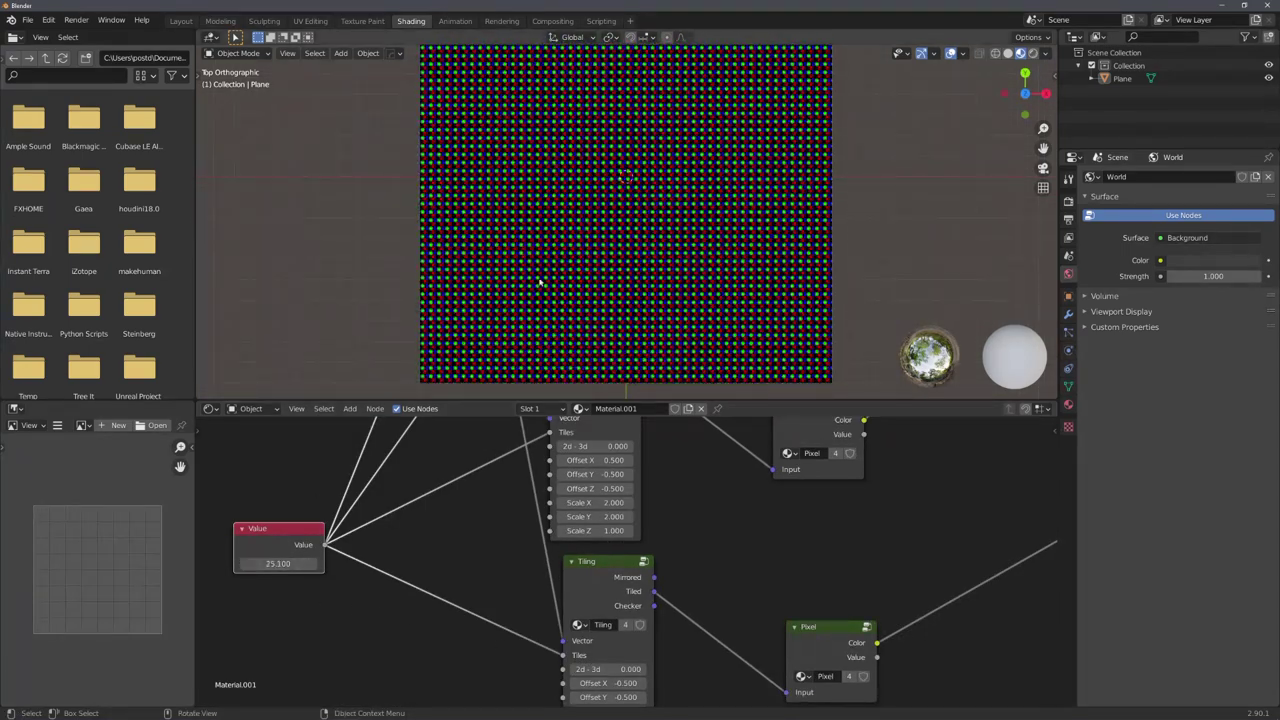
pyautogui.scroll(-4, 619, 244)
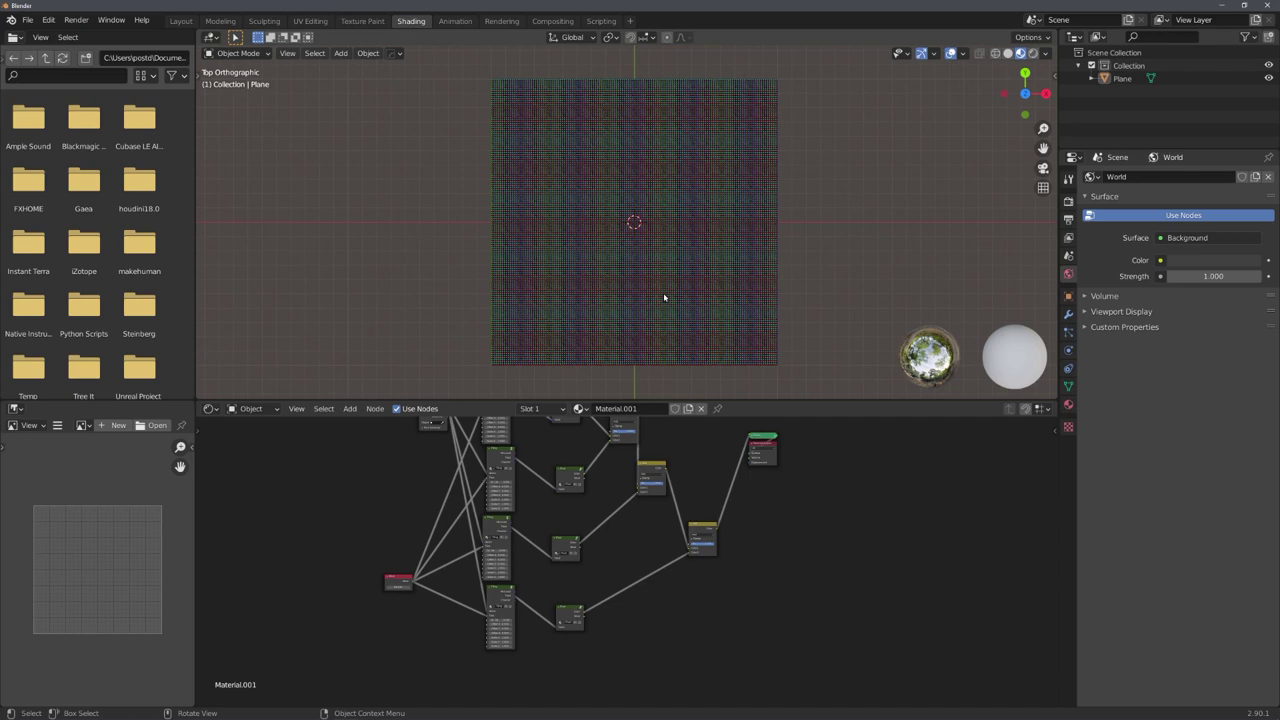
pyautogui.scroll(1, 634, 537)
pyautogui.scroll(-1, 629, 520)
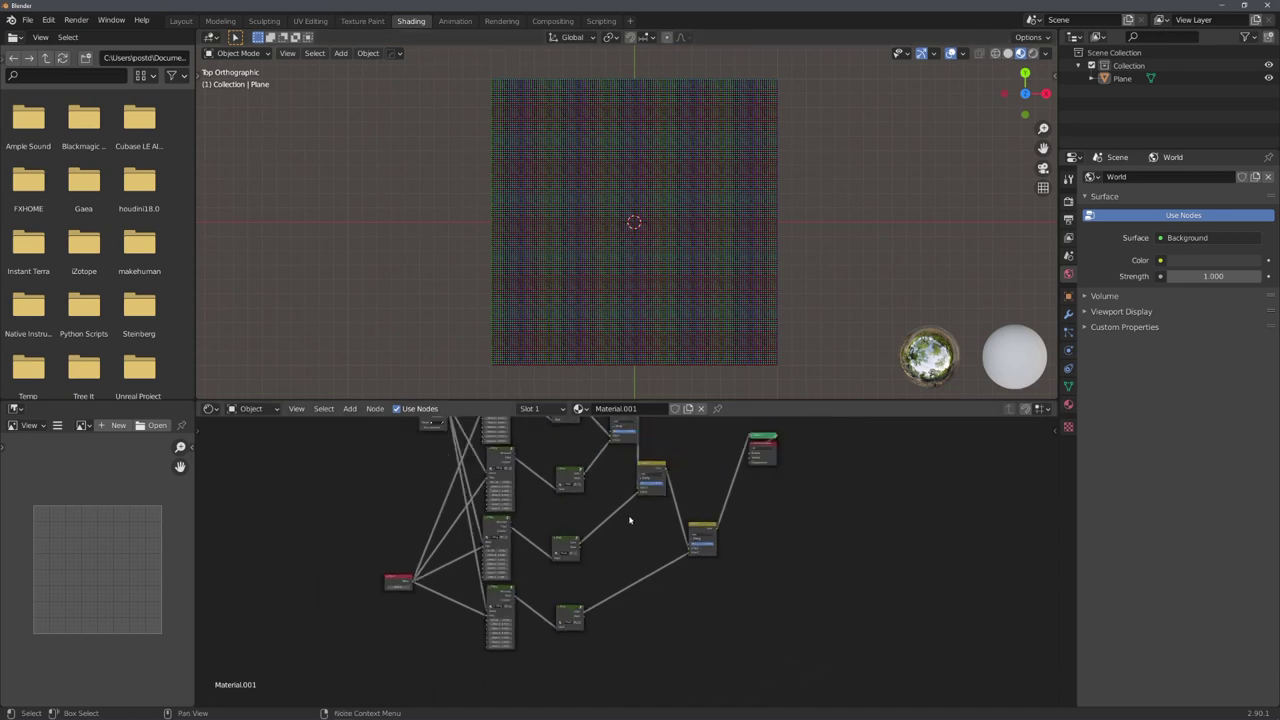
pyautogui.keyDown('shift'); pyautogui.moveTo(662, 335); pyautogui.dragTo(662, 327, button='middle'); pyautogui.keyUp('shift')
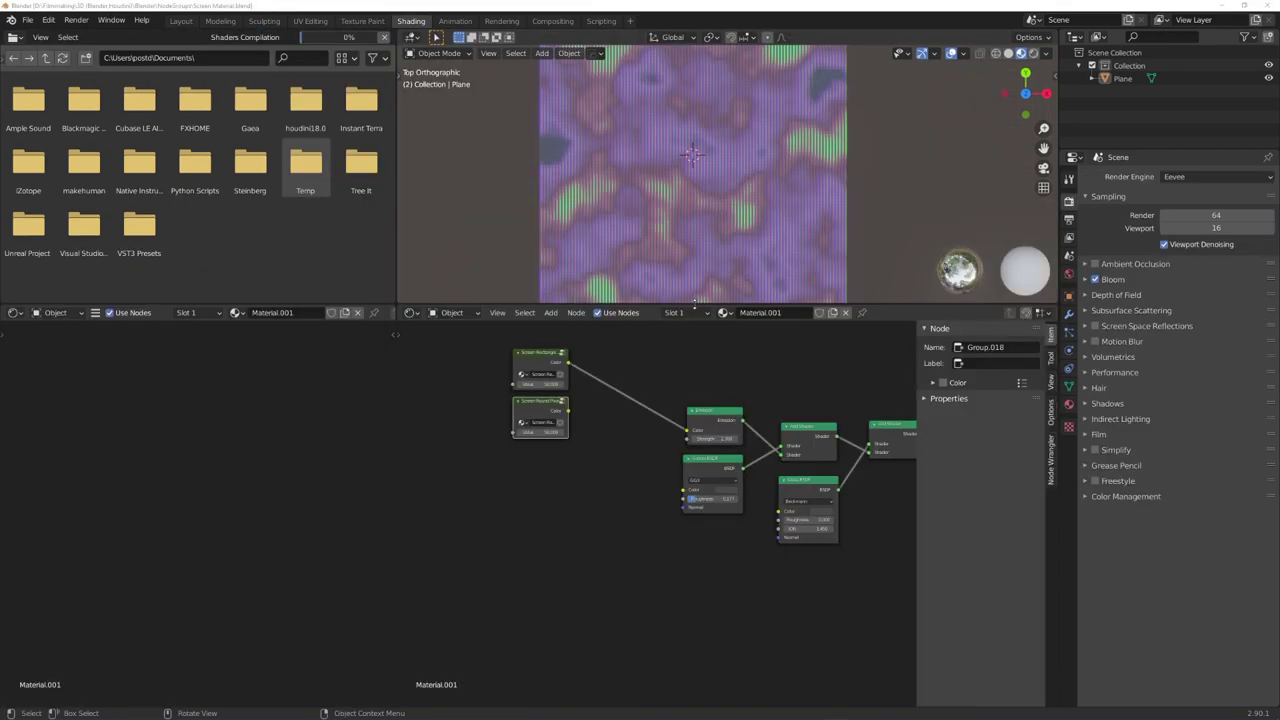
# Step: Examine the Screen Material file's pixelated plane and the noise, colour ramp and mixing nodes inside the Screen Rectangle Pixels group
pyautogui.moveTo(700, 320); pyautogui.dragTo(700, 534)
pyautogui.scroll(4, 714, 431)
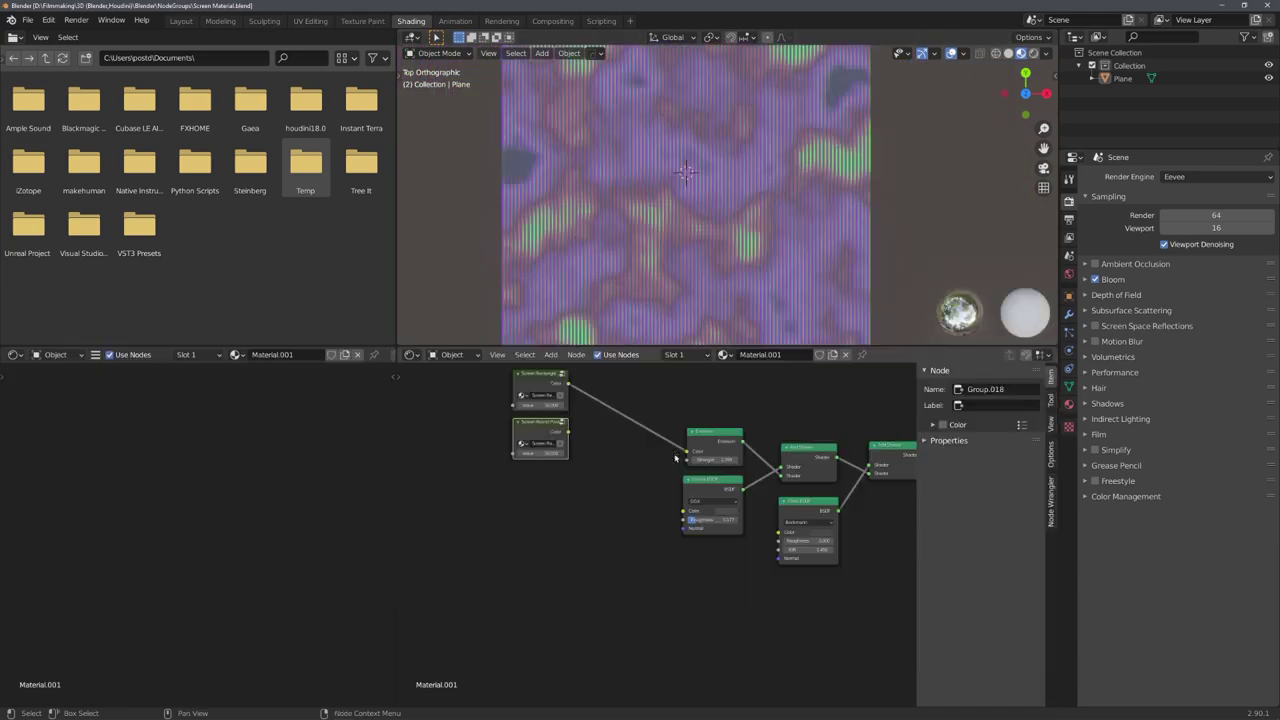
pyautogui.moveTo(600, 500); pyautogui.dragTo(612, 512, button='middle')
pyautogui.scroll(5, 692, 245)
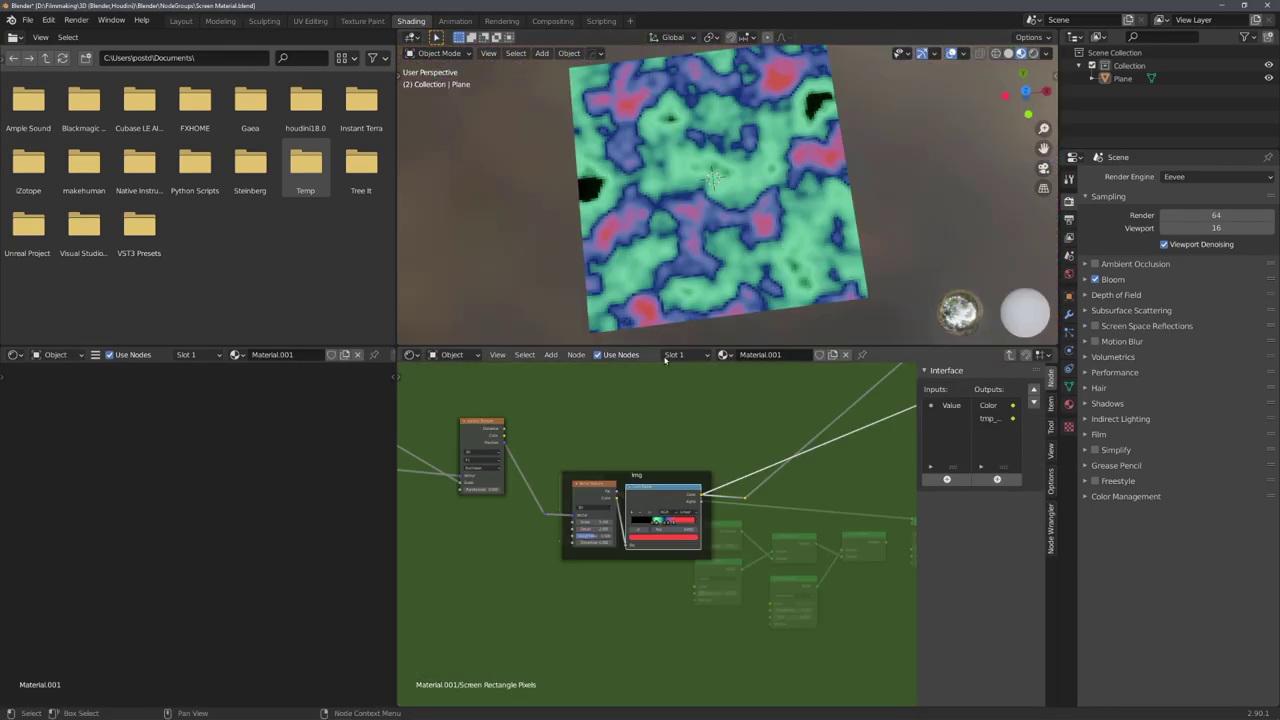
pyautogui.press('KP_7')
pyautogui.moveTo(729, 505); pyautogui.dragTo(579, 595, button='middle')
pyautogui.scroll(-5, 600, 585)
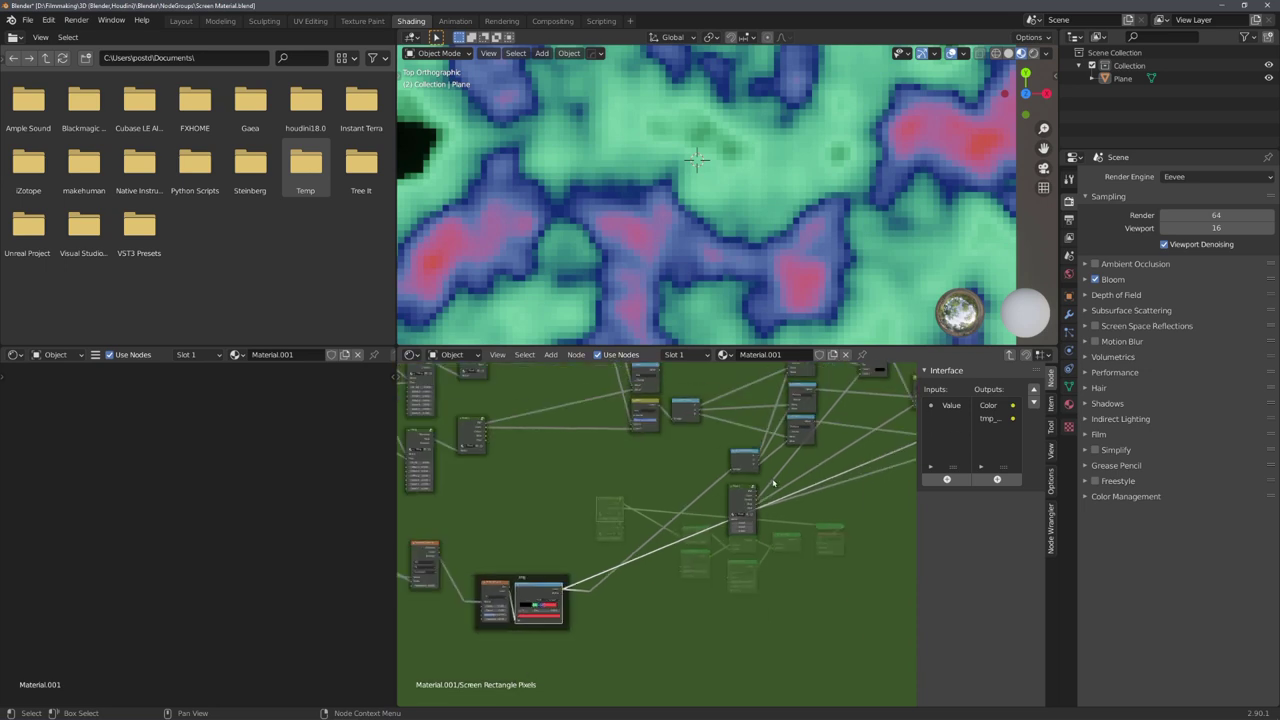
pyautogui.scroll(3, 773, 483)
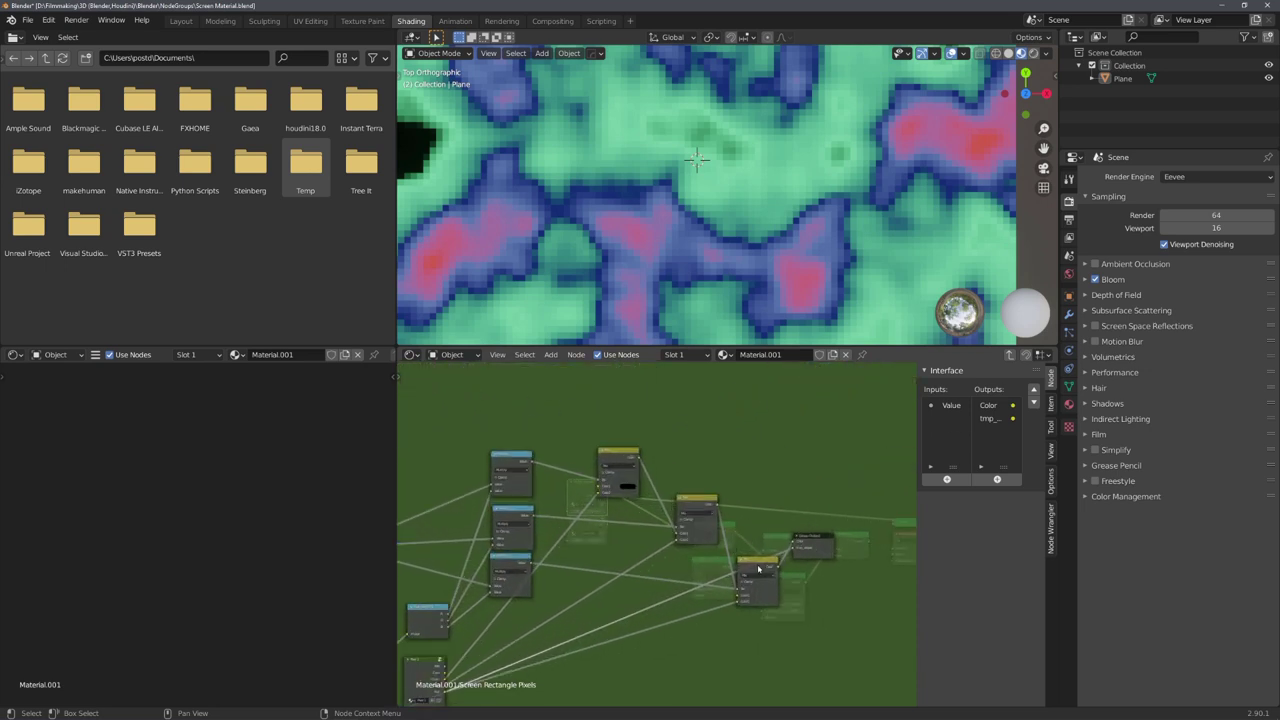
# Step: Move the last Mix node up beside the Group Output, exit the Screen Rectangle Pixels group and inspect the plane from the top
pyautogui.moveTo(758, 568); pyautogui.dragTo(760, 548)
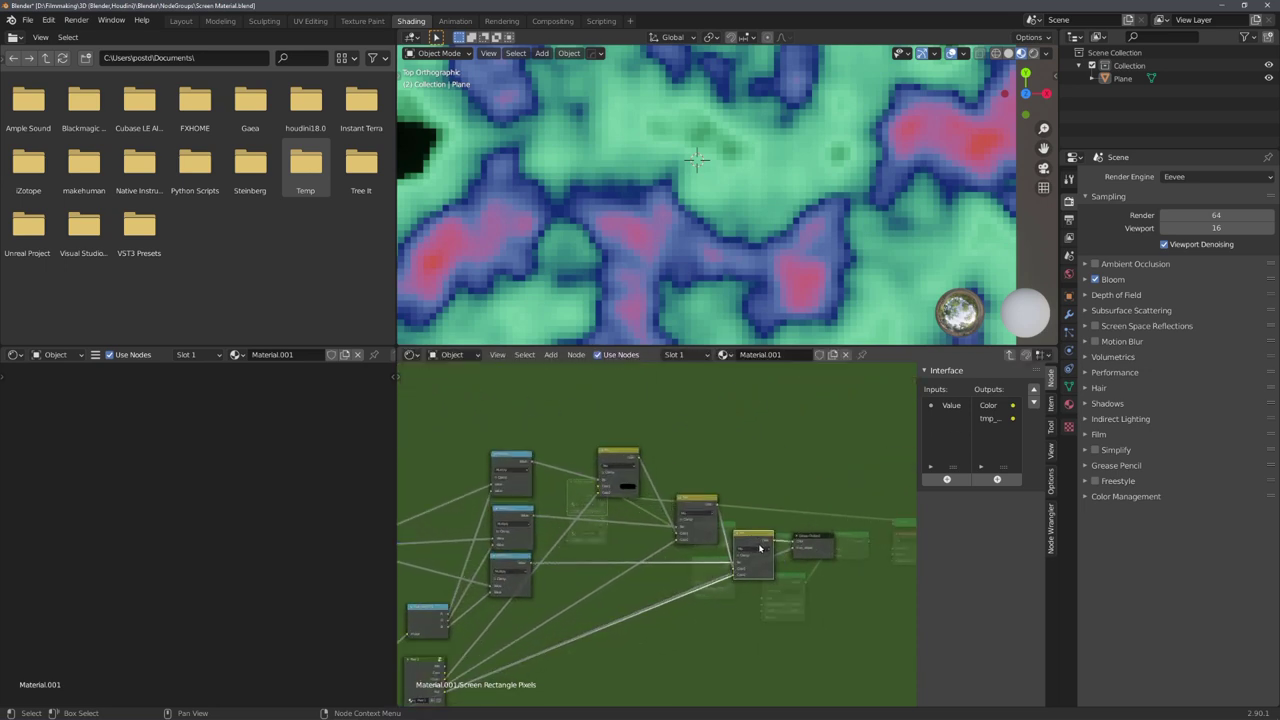
pyautogui.press('Tab')
pyautogui.scroll(-3, 684, 241)
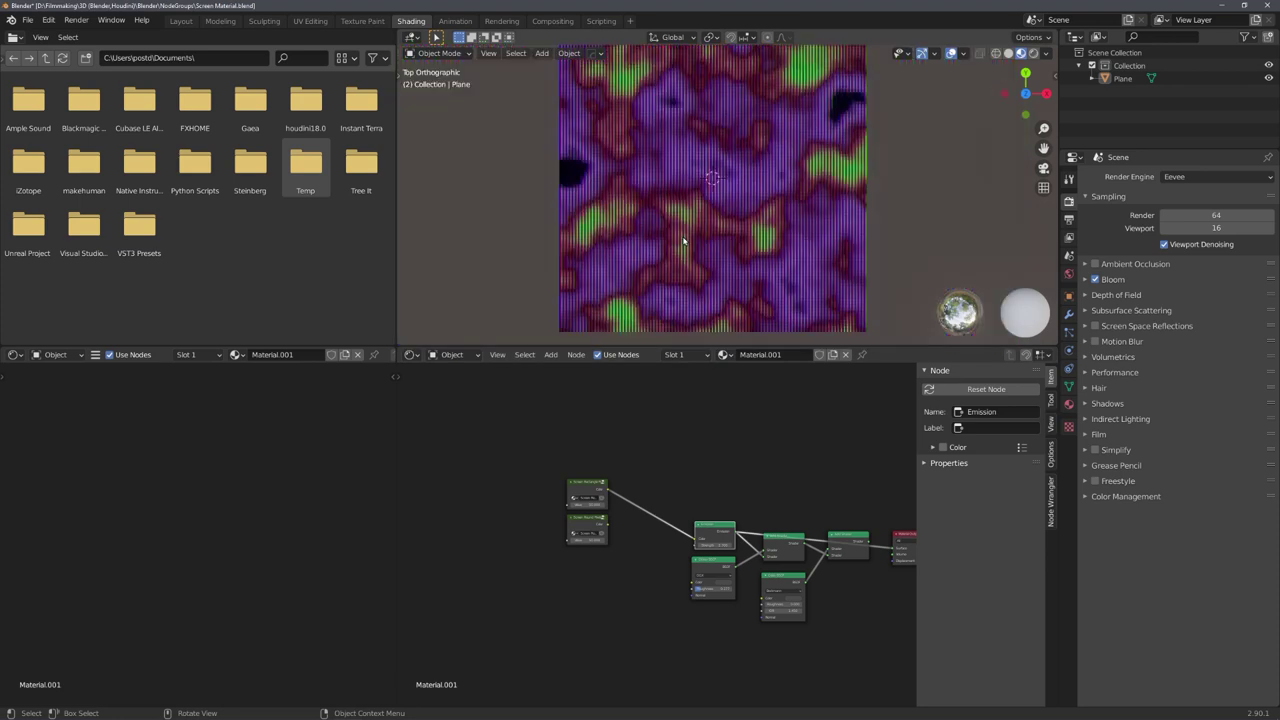
pyautogui.moveTo(640, 254); pyautogui.dragTo(757, 261, button='middle')
pyautogui.scroll(1, 750, 219)
pyautogui.press('KP_7')
pyautogui.scroll(-1, 686, 236)
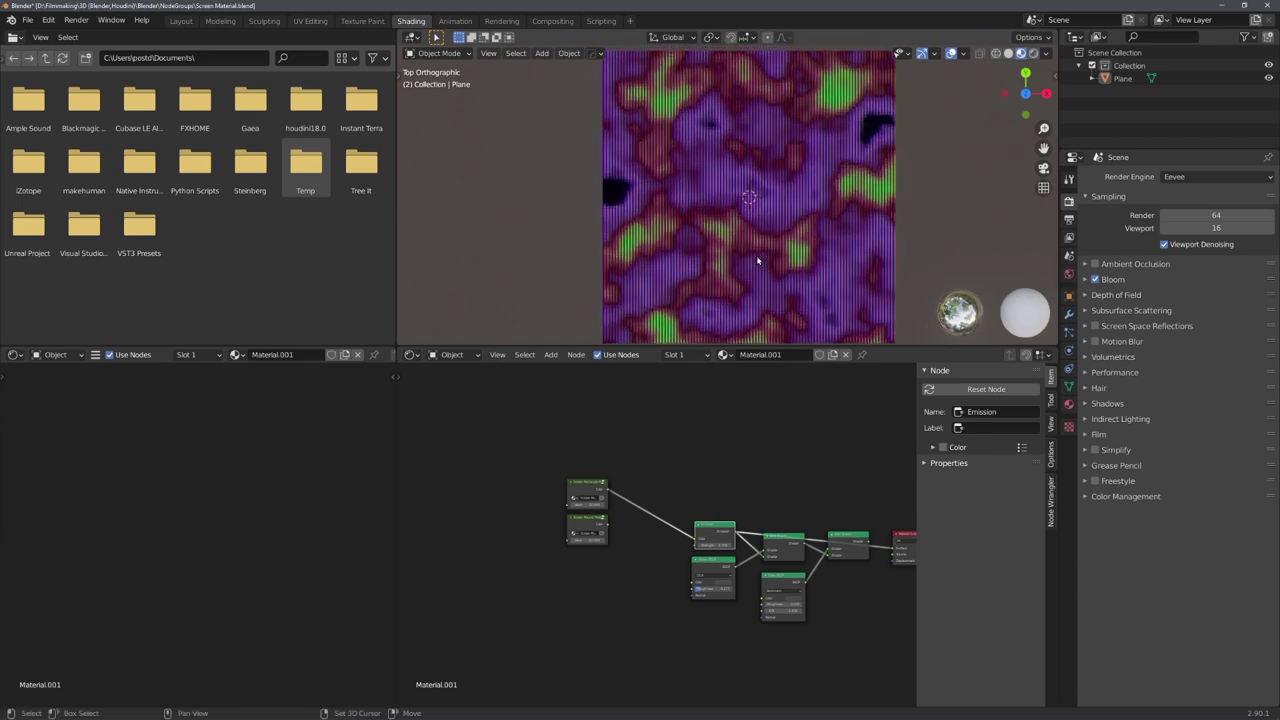